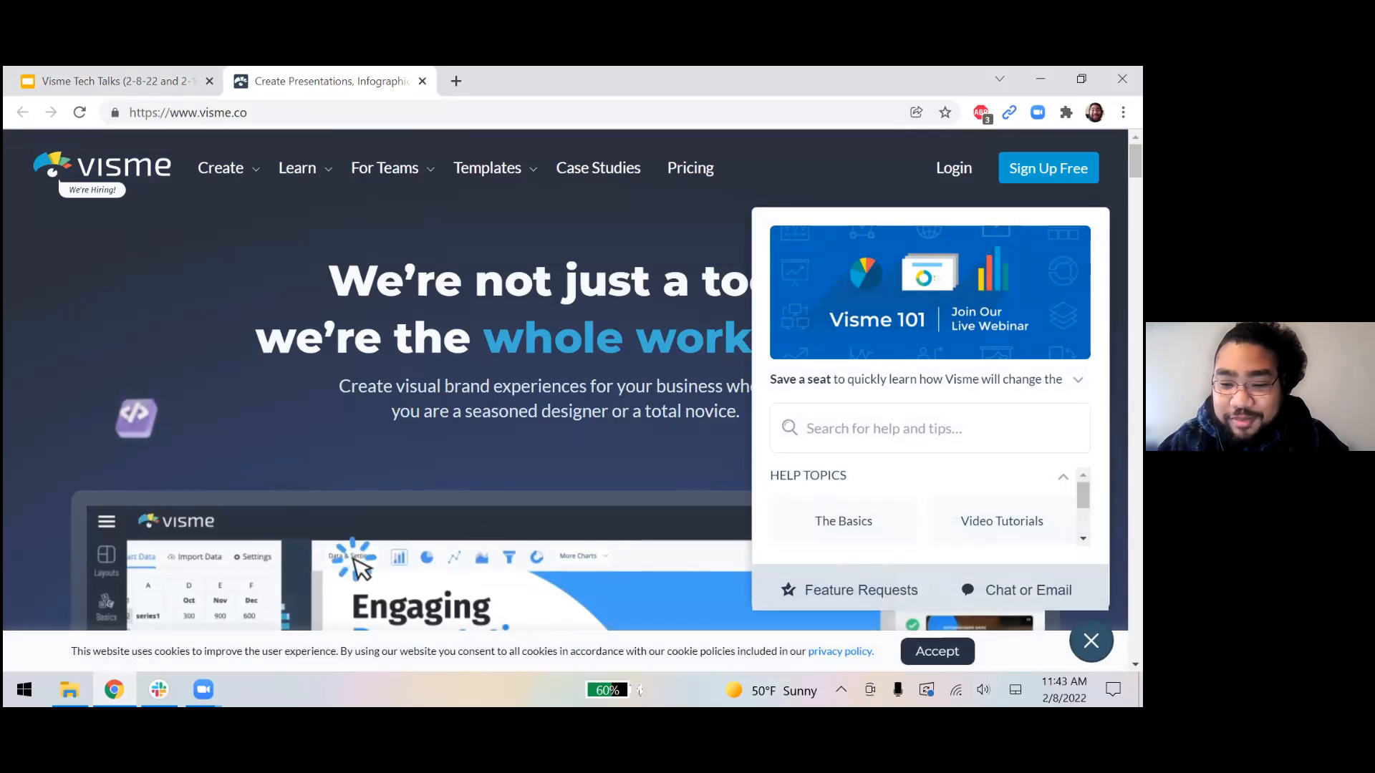
Step: Accept the website's cookies and browse the help topics and the Learn resources on the Visme homepage
click(936, 650)
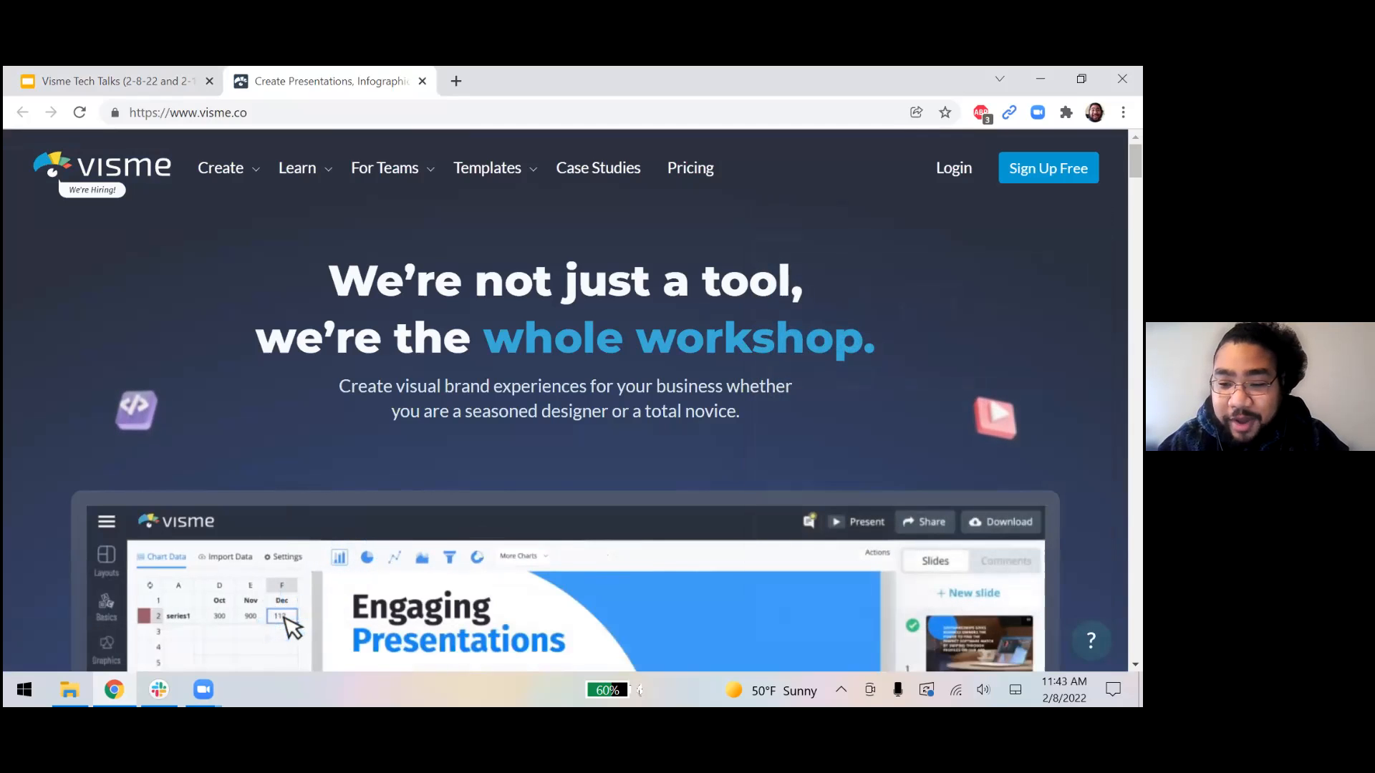
click(1090, 639)
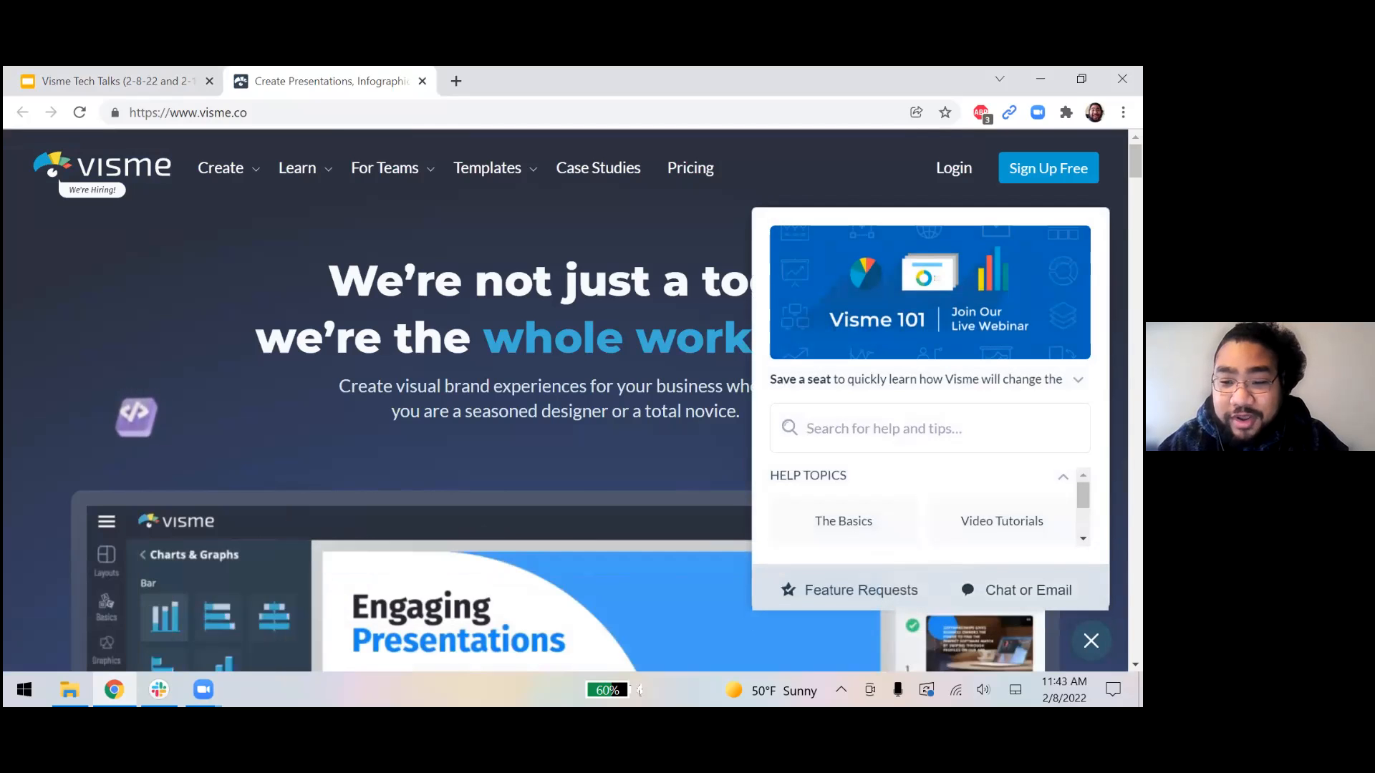
scroll(920, 501, down, 3)
scroll(920, 501, up, 3)
scroll(920, 501, down, 3)
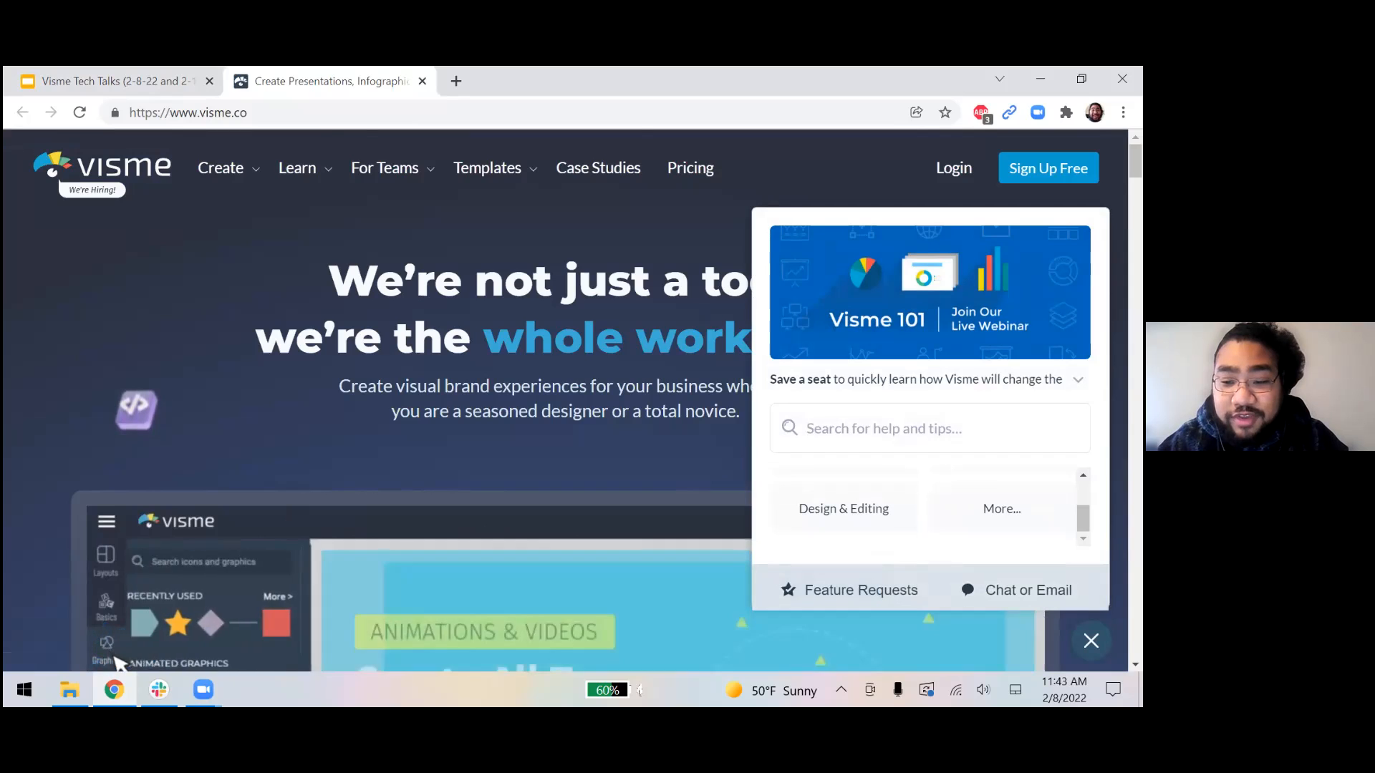
scroll(623, 329, down, 1)
scroll(622, 332, up, 1)
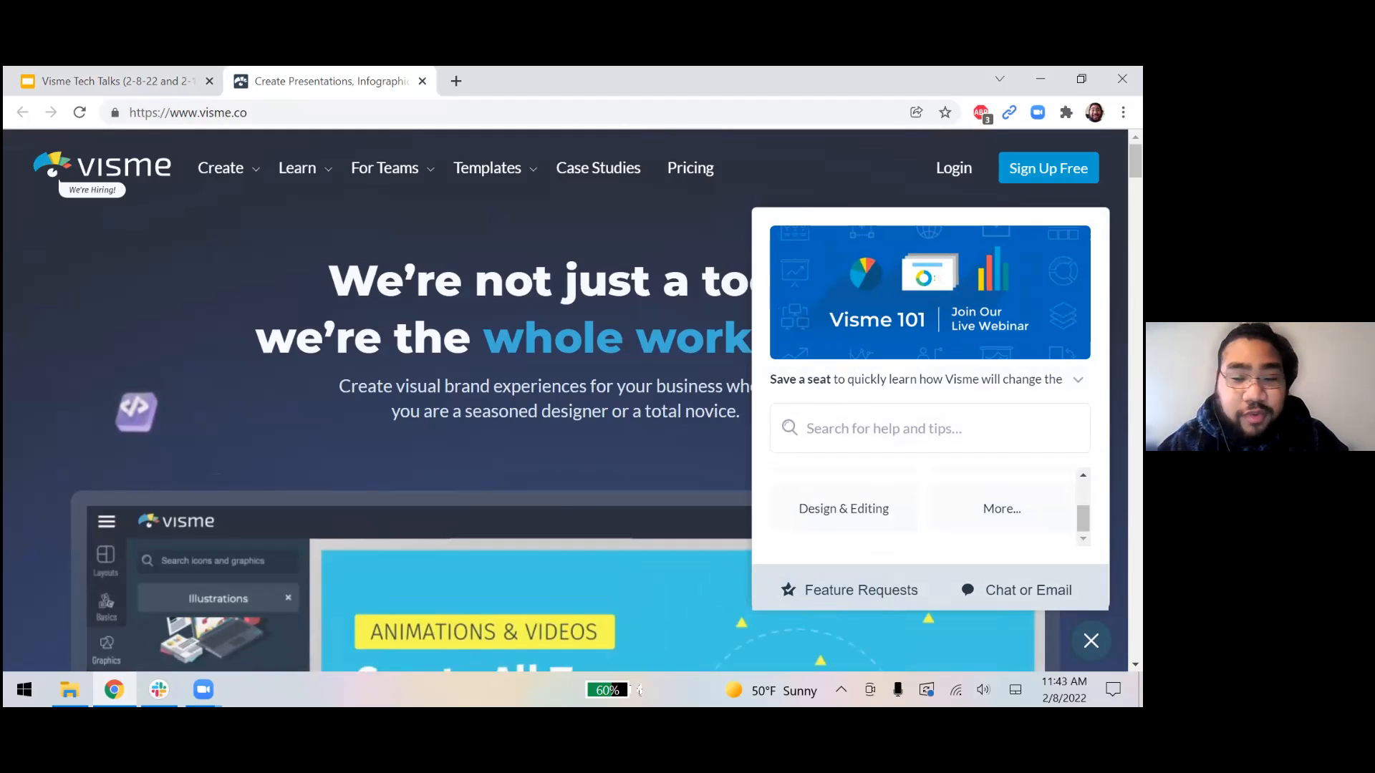
click(294, 601)
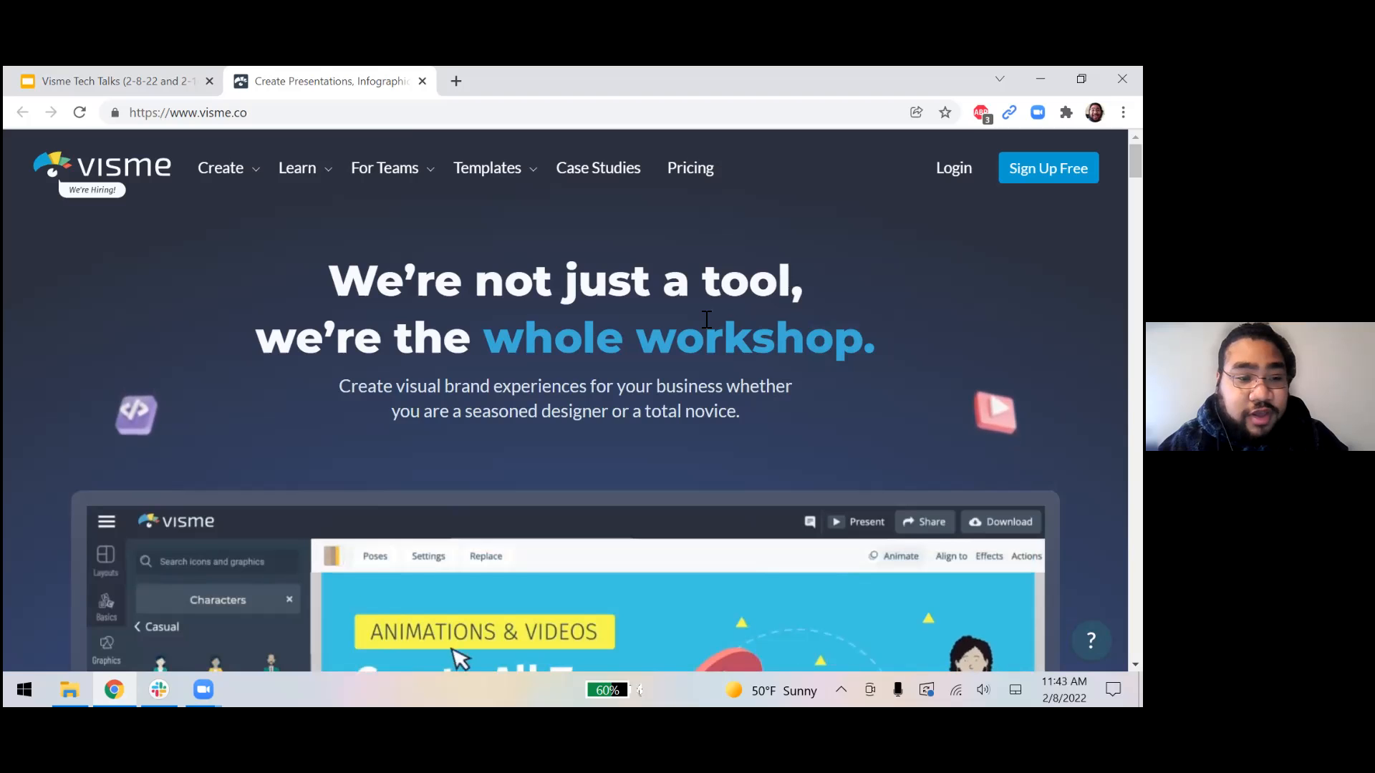
click(315, 178)
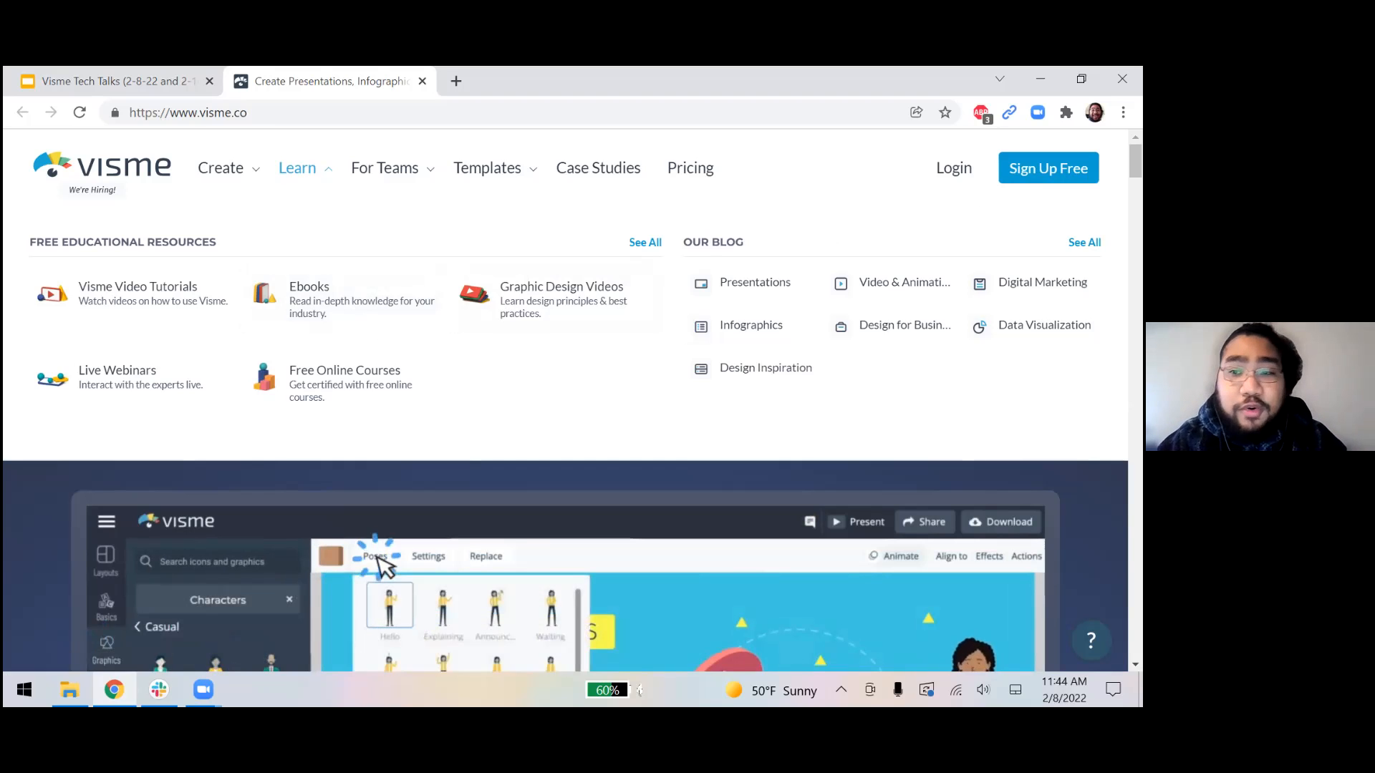
Step: Log in to the Visme dashboard with the Google account and close the Visme homepage
click(956, 169)
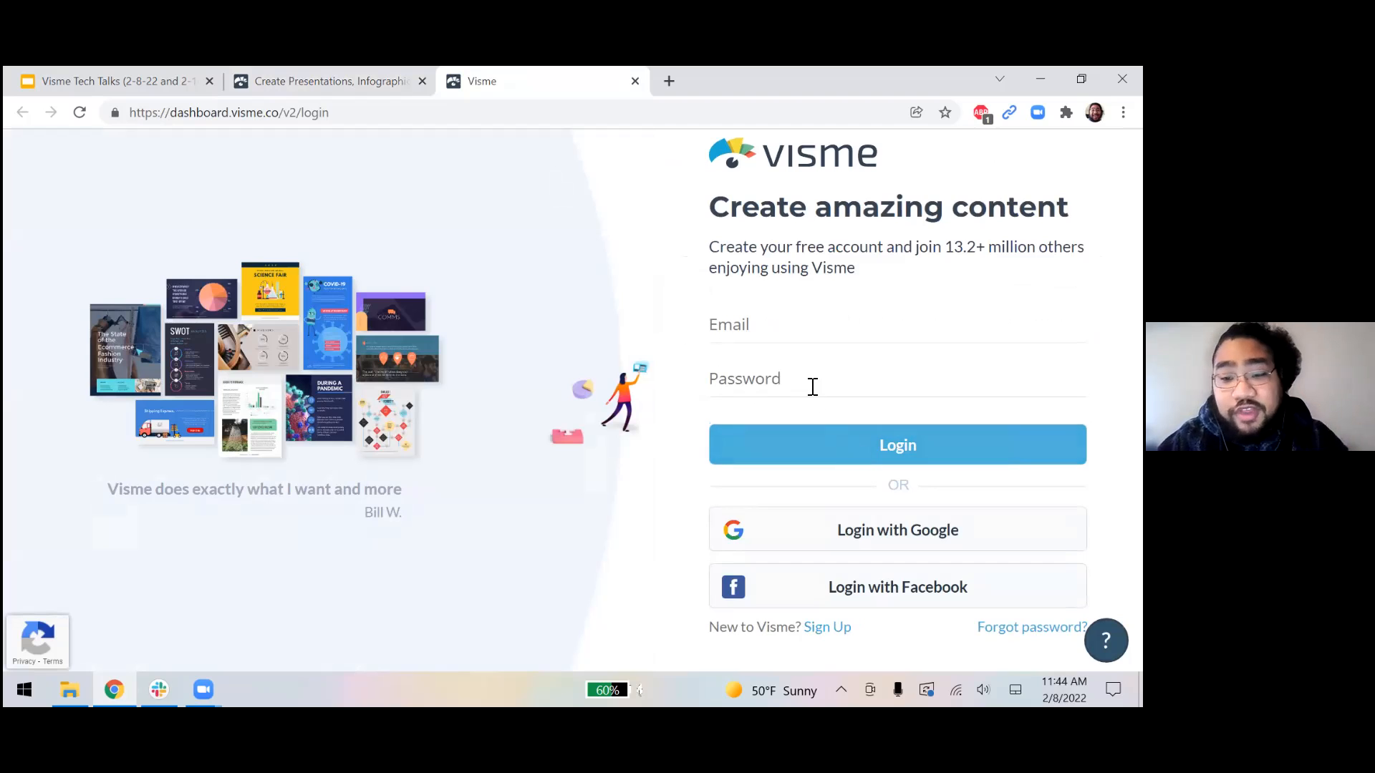
click(904, 523)
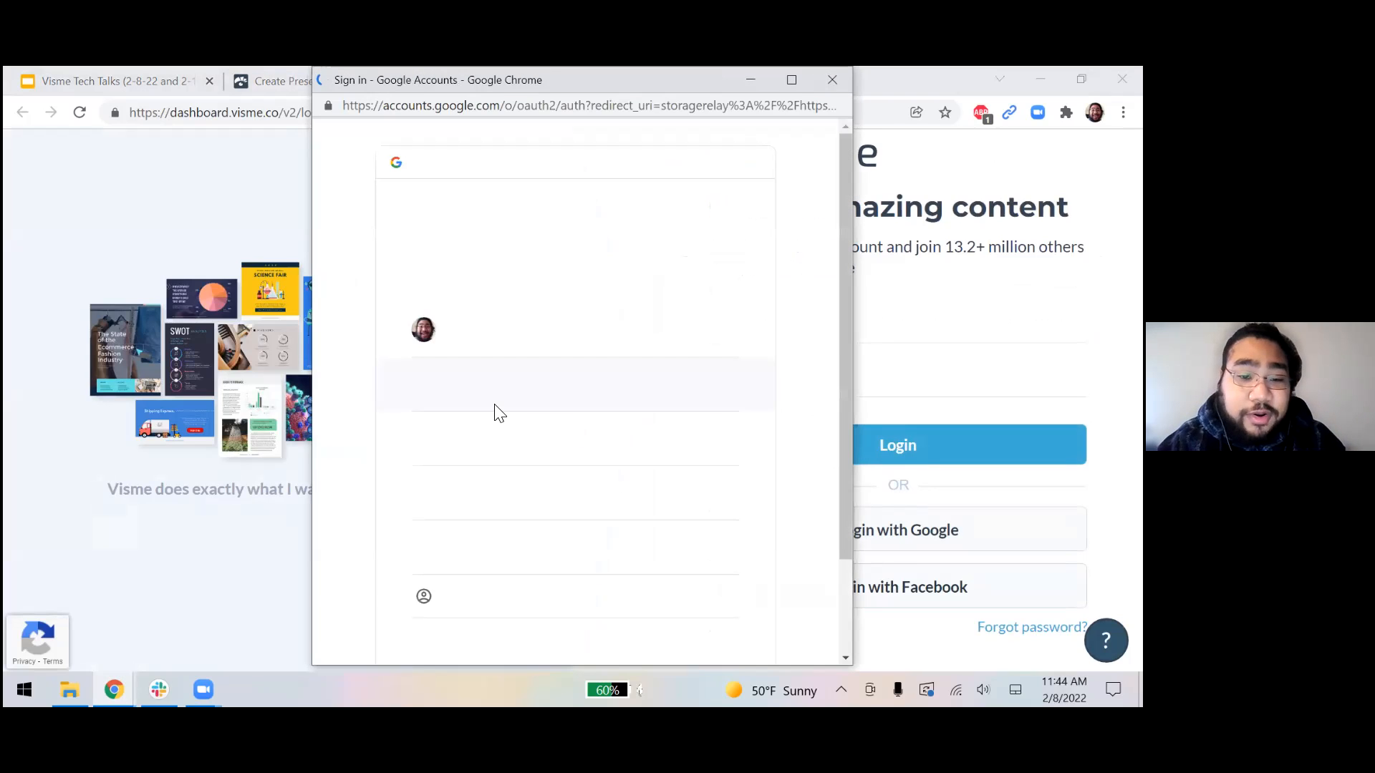
click(579, 394)
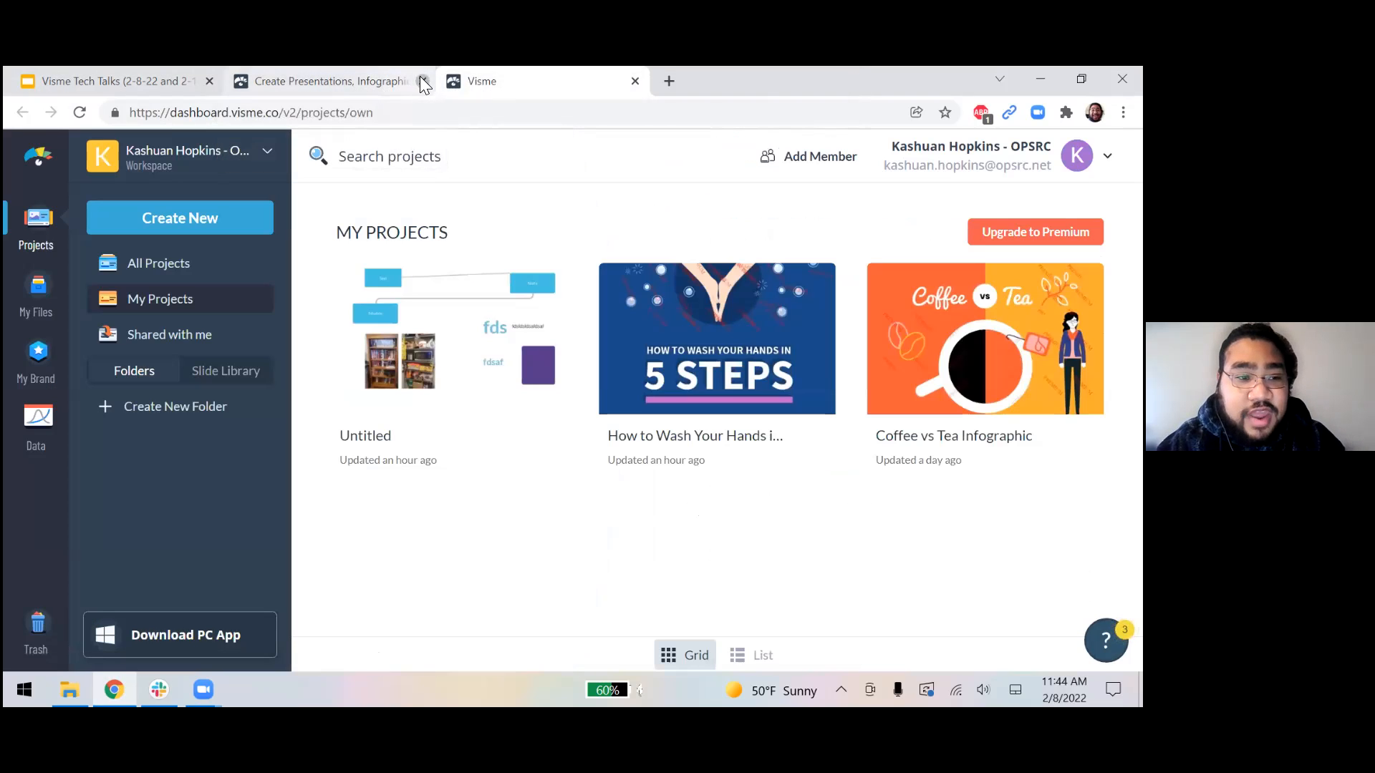
click(422, 81)
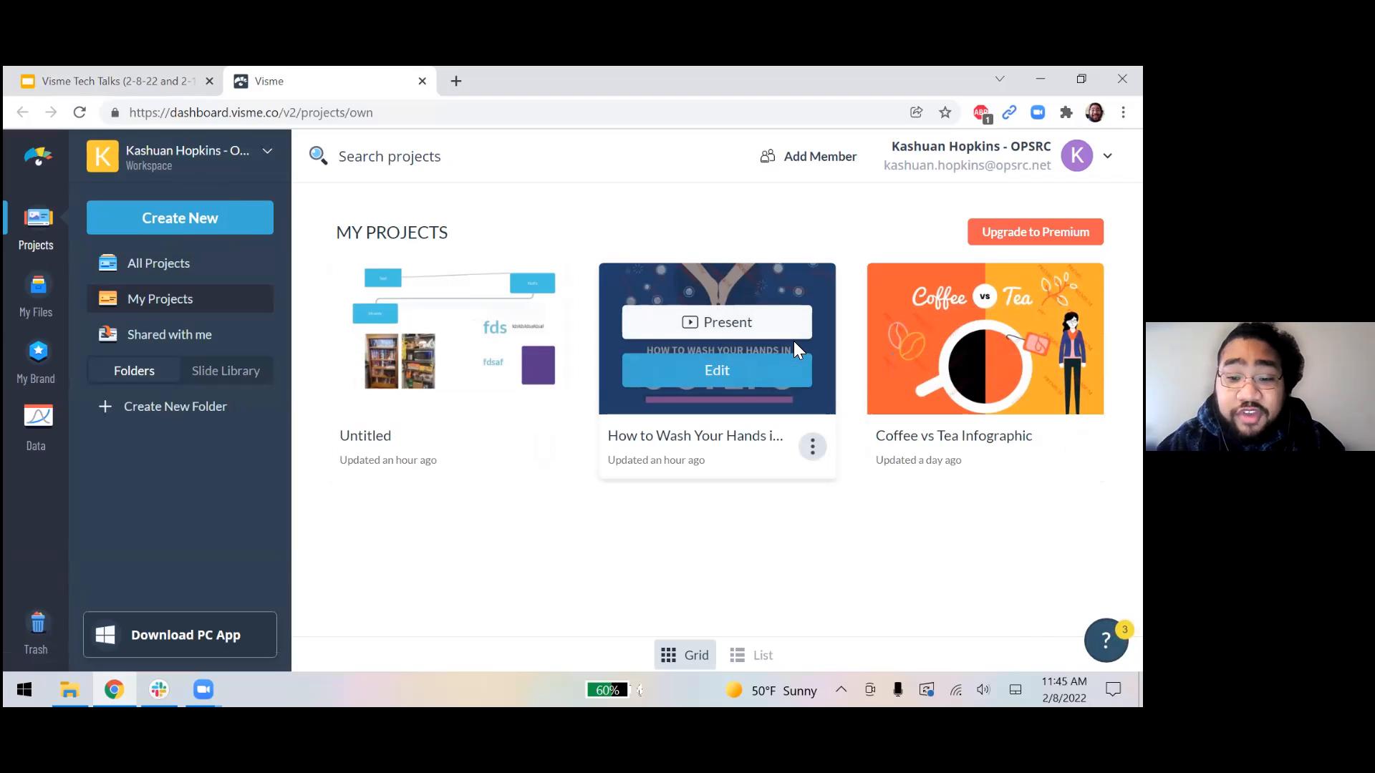
Step: Preview the "How to Wash Your Hands in 5 Steps" project in presentation mode and close the preview
click(746, 323)
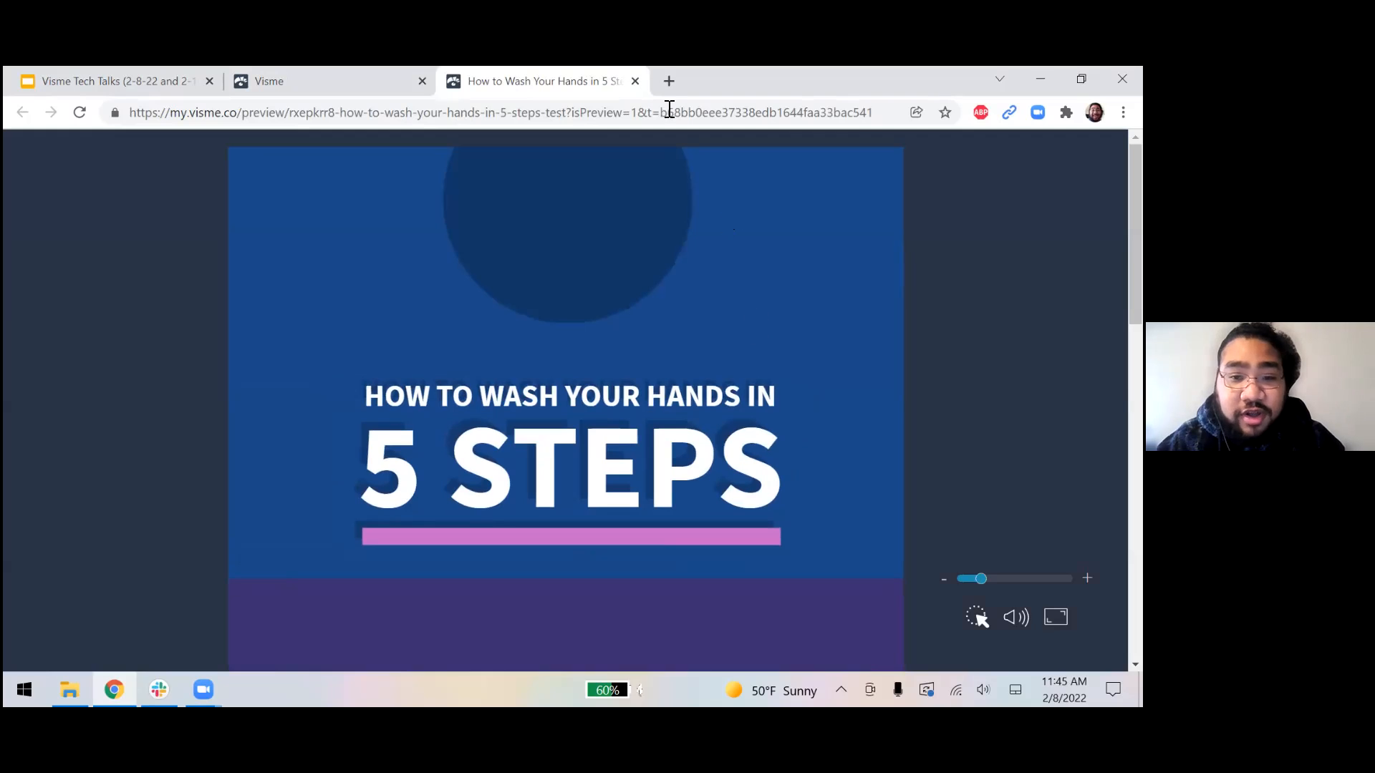
click(635, 81)
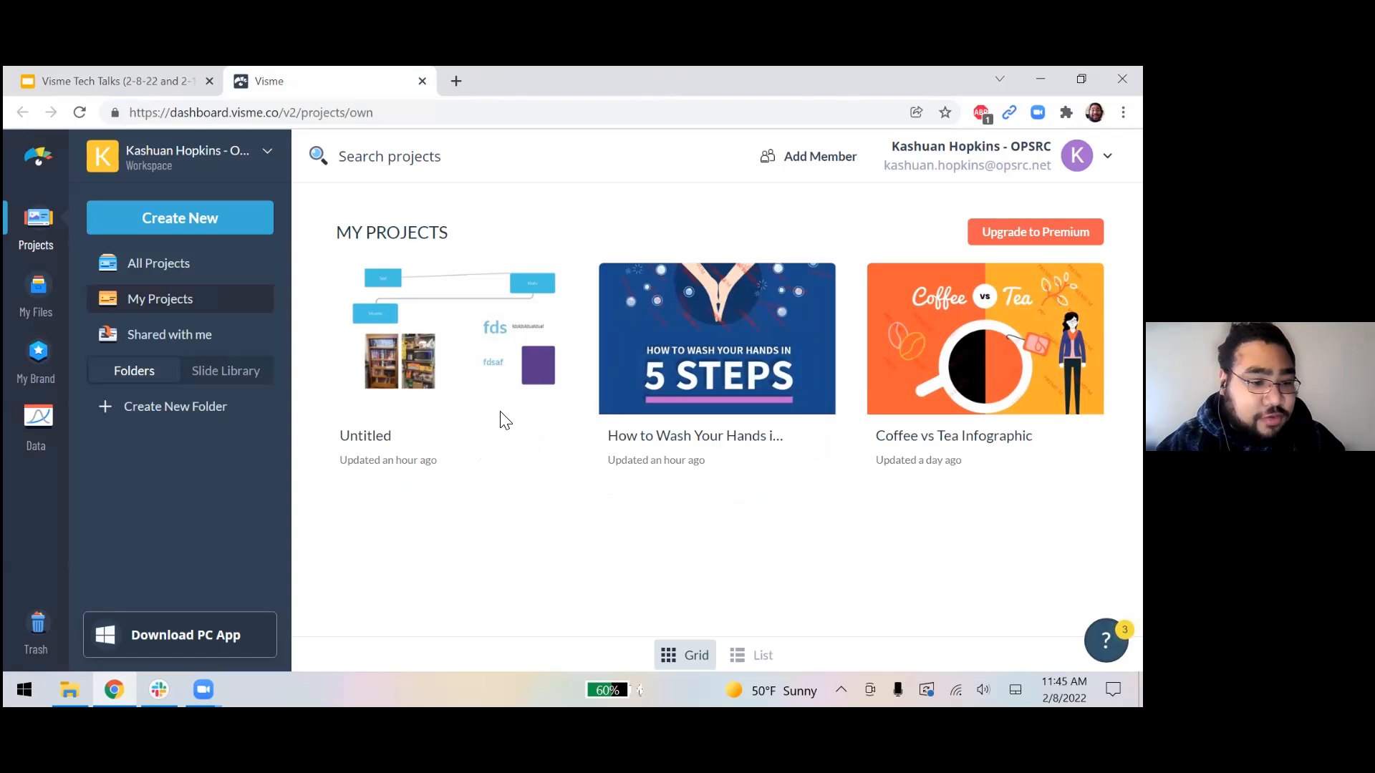
mouse_move(506, 418)
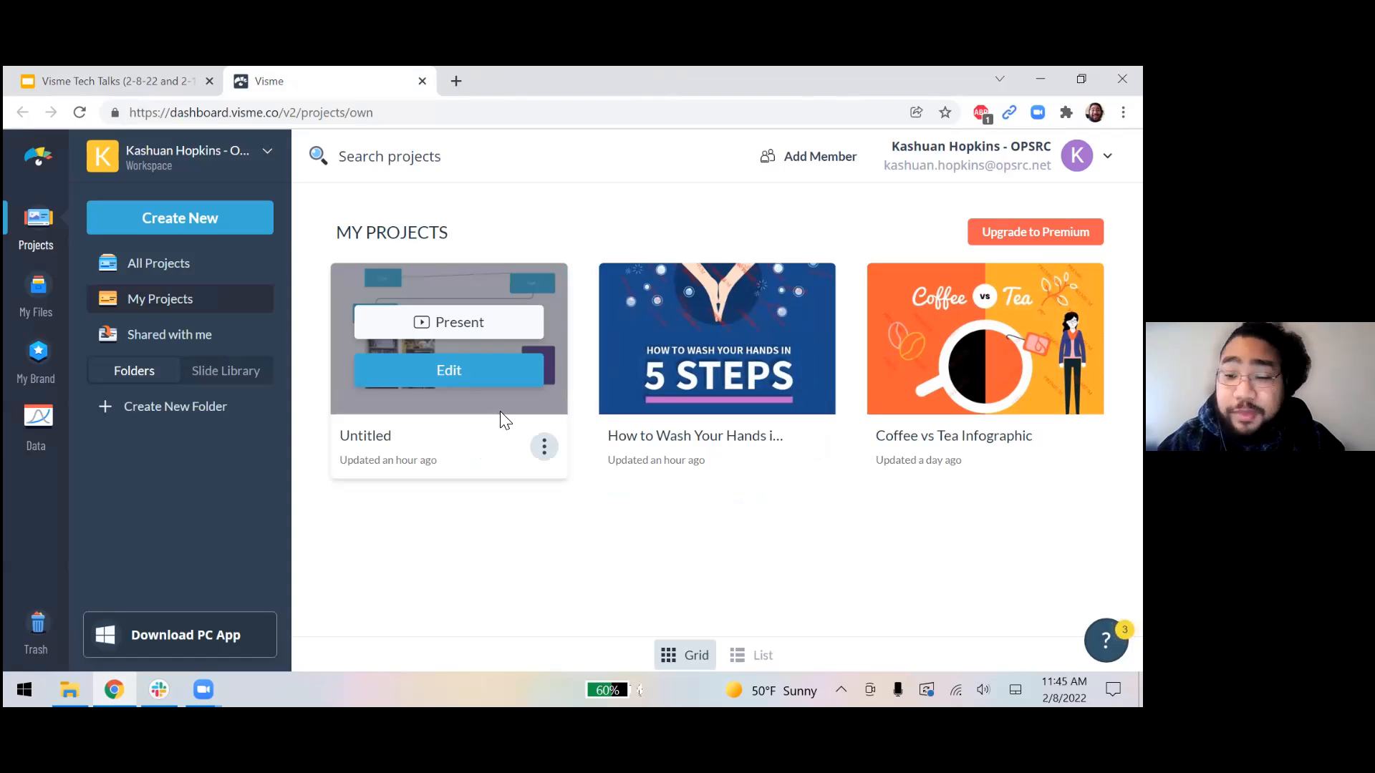
Step: Open the Infographics template gallery for a new project
click(186, 228)
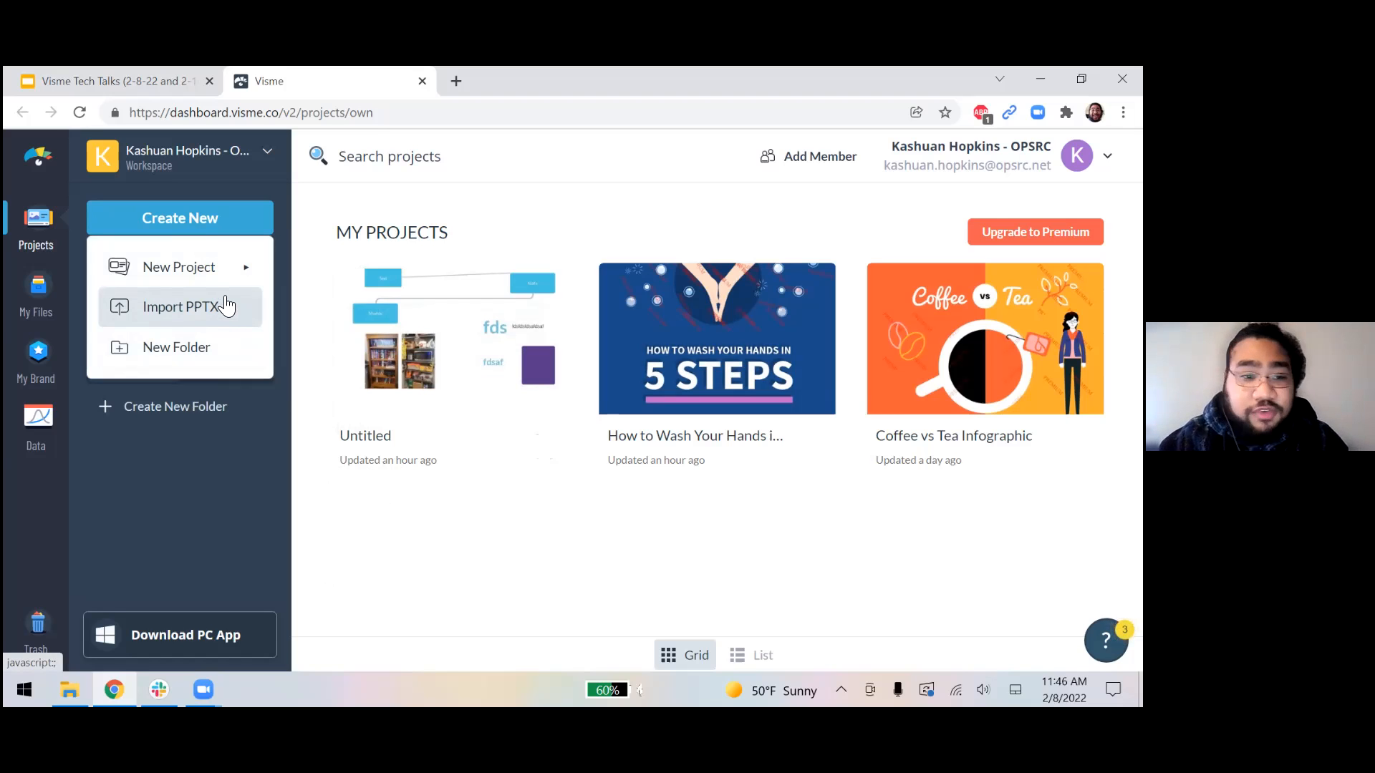
mouse_move(231, 271)
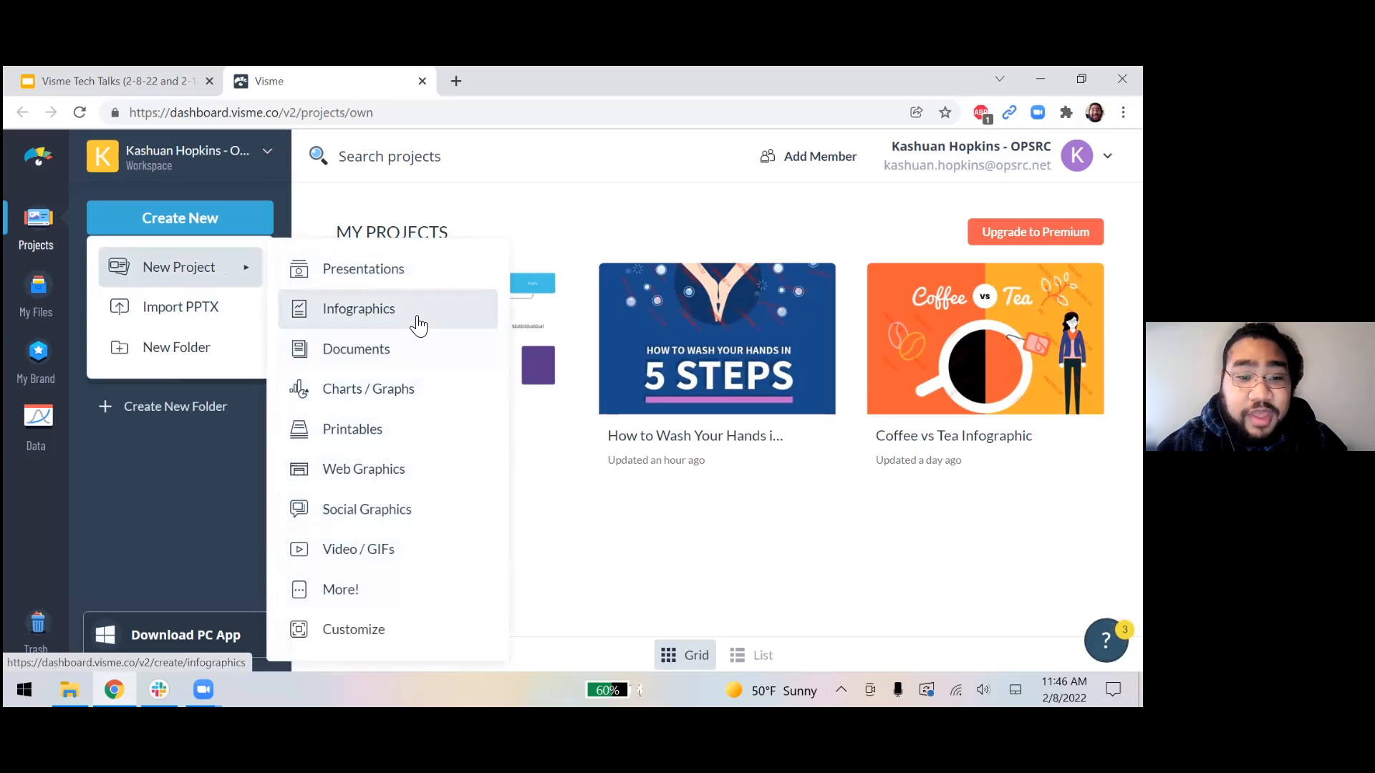
click(387, 318)
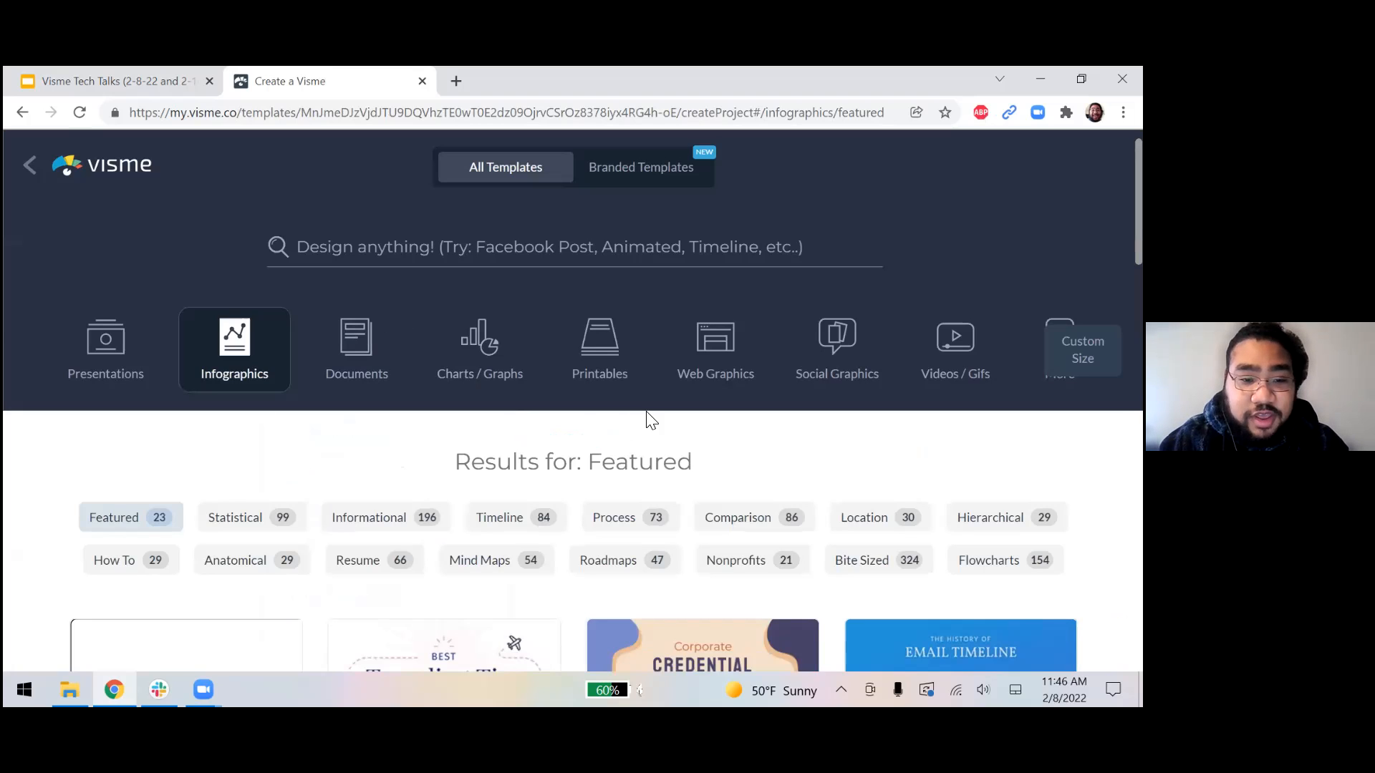
Step: Browse the Printables, Charts / Graphs and Documents template categories and the Bite Sized infographic templates
click(586, 355)
click(451, 354)
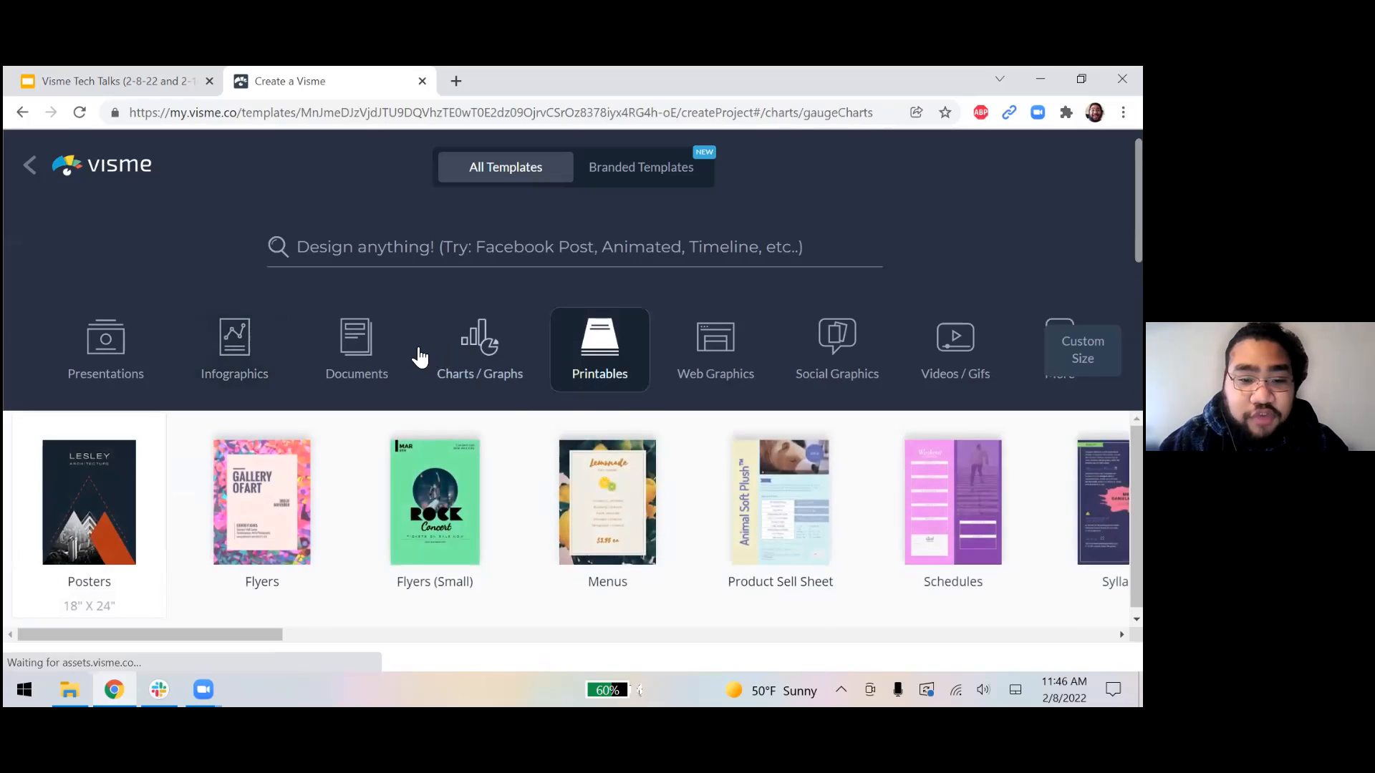
click(363, 358)
click(224, 362)
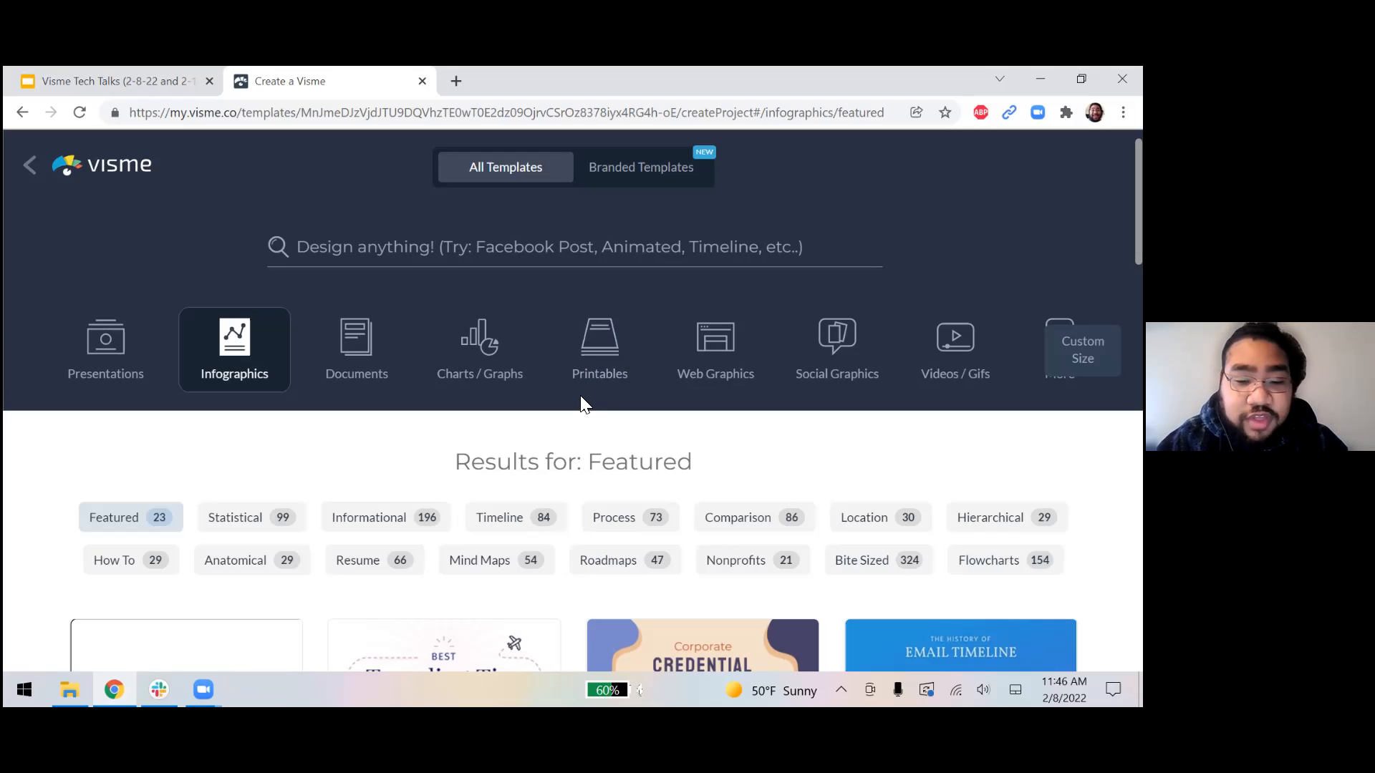
scroll(581, 404, down, 3)
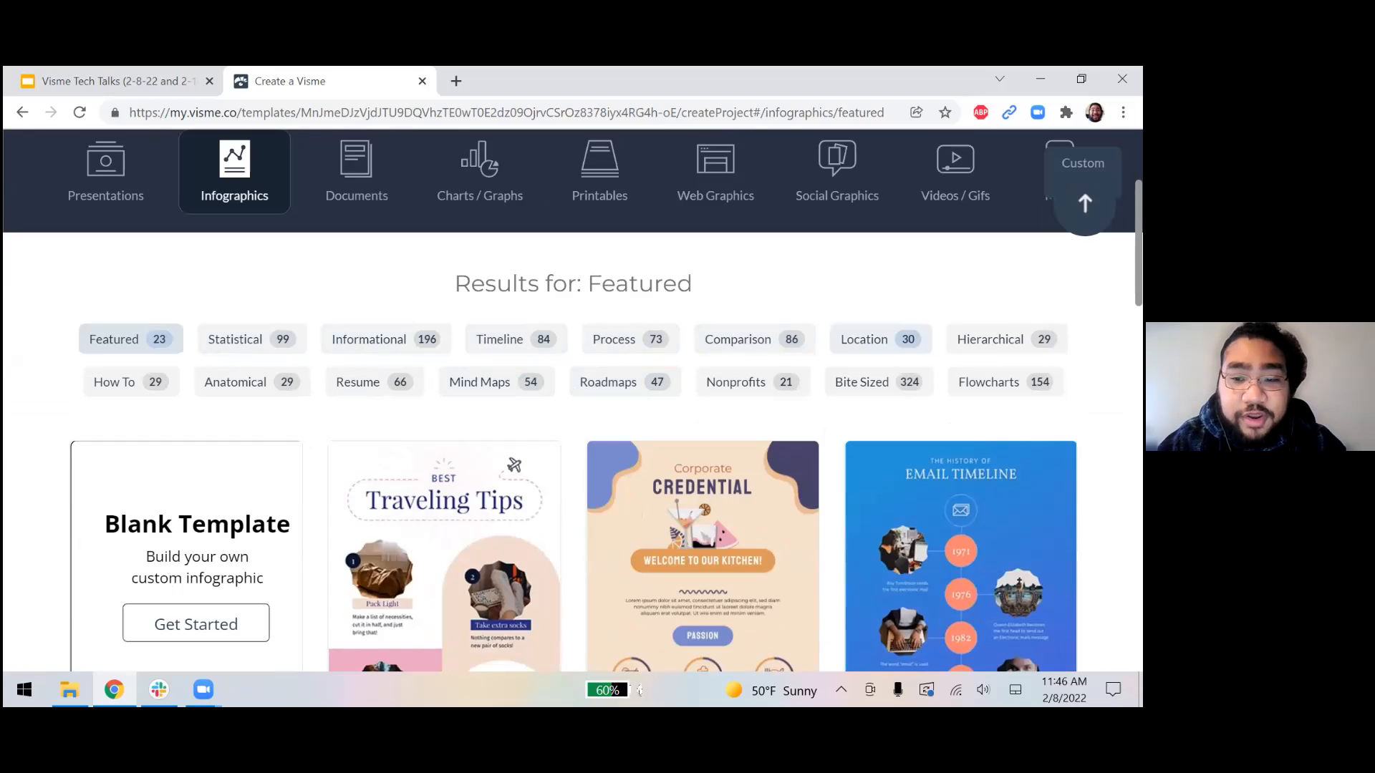
scroll(880, 339, down, 1)
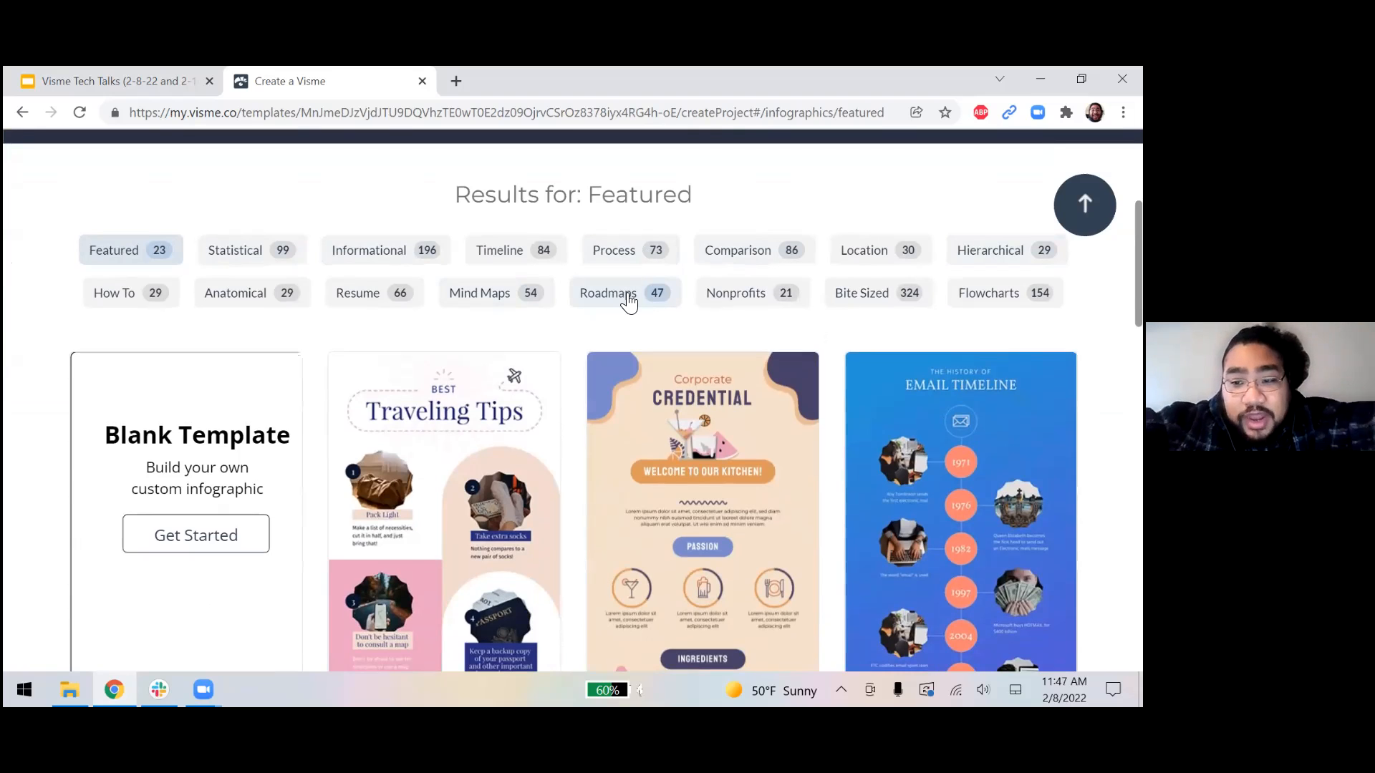
click(836, 307)
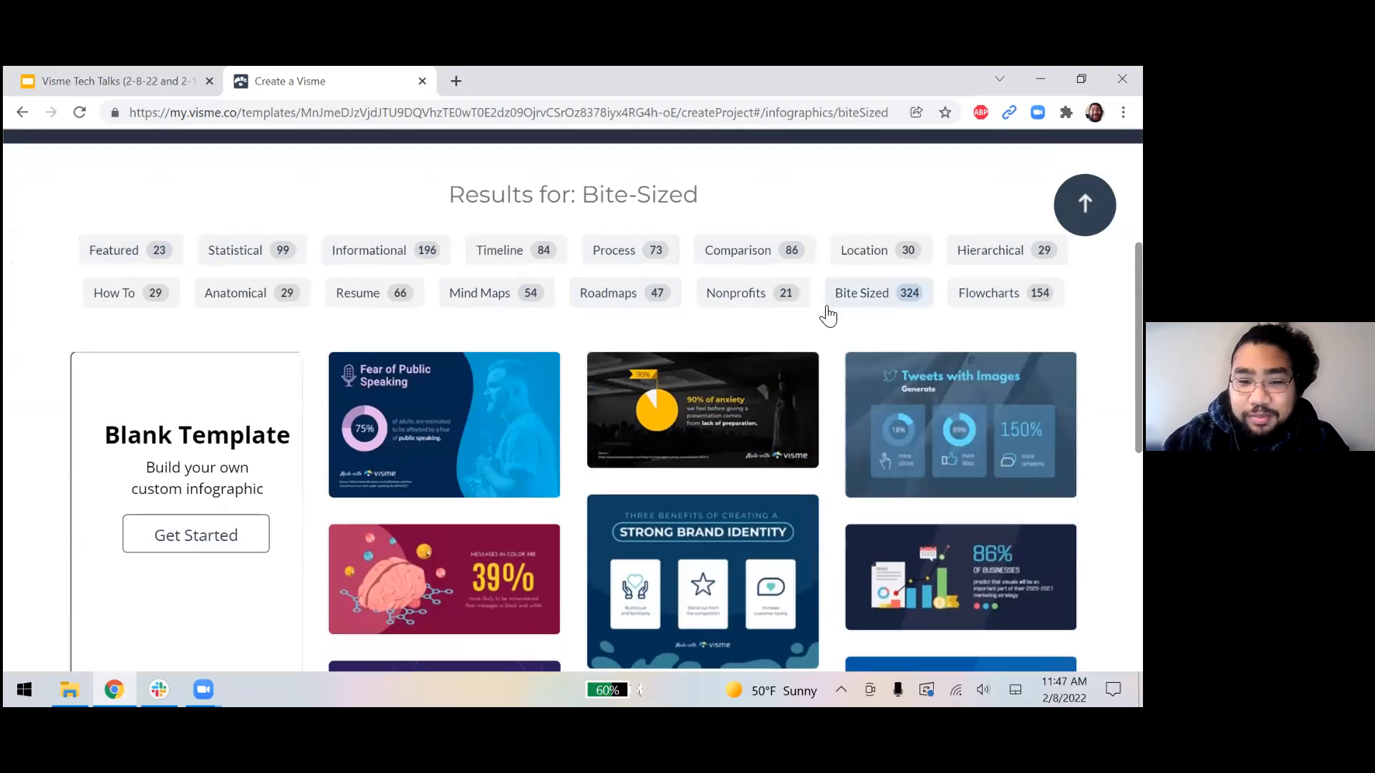
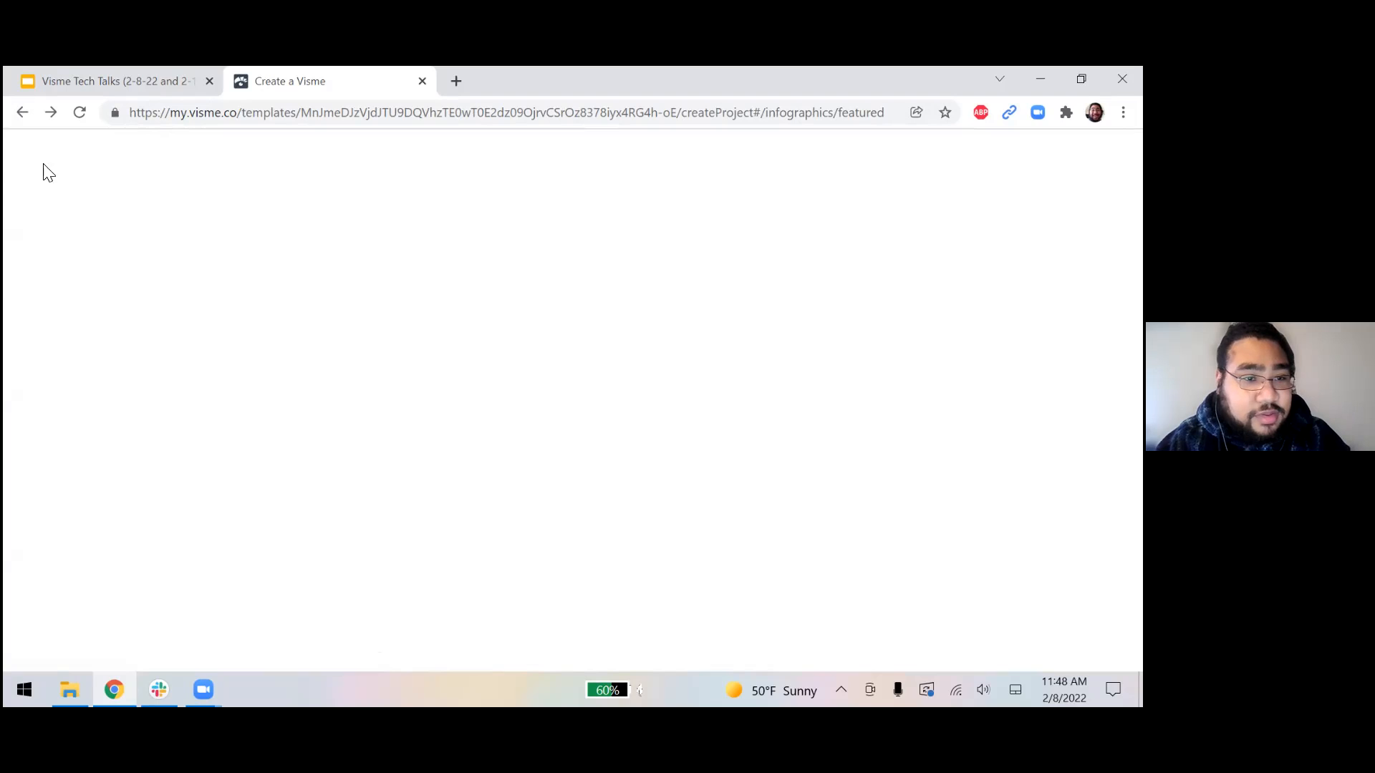
Step: Return to the projects dashboard and start a new Infographics project from there
right_click(23, 112)
click(44, 143)
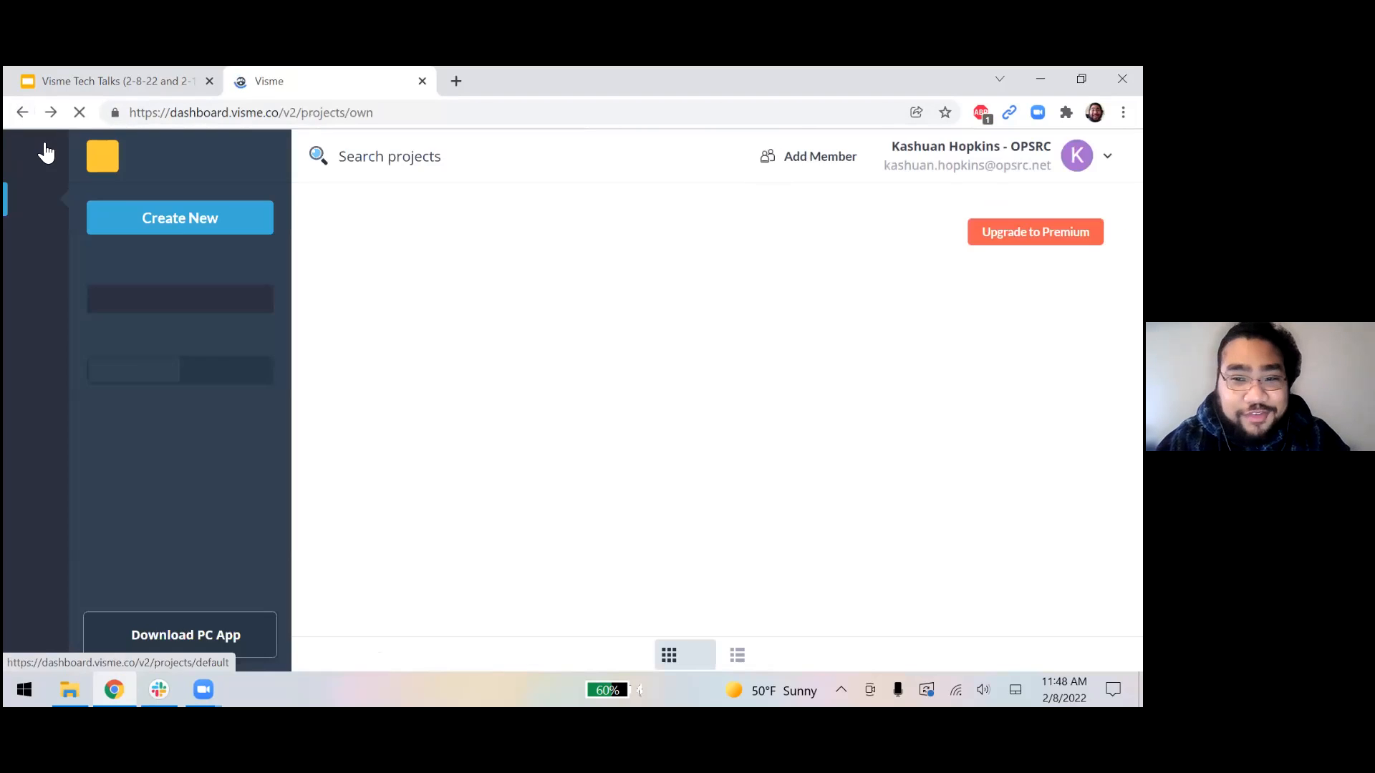
click(211, 219)
mouse_move(221, 269)
click(381, 309)
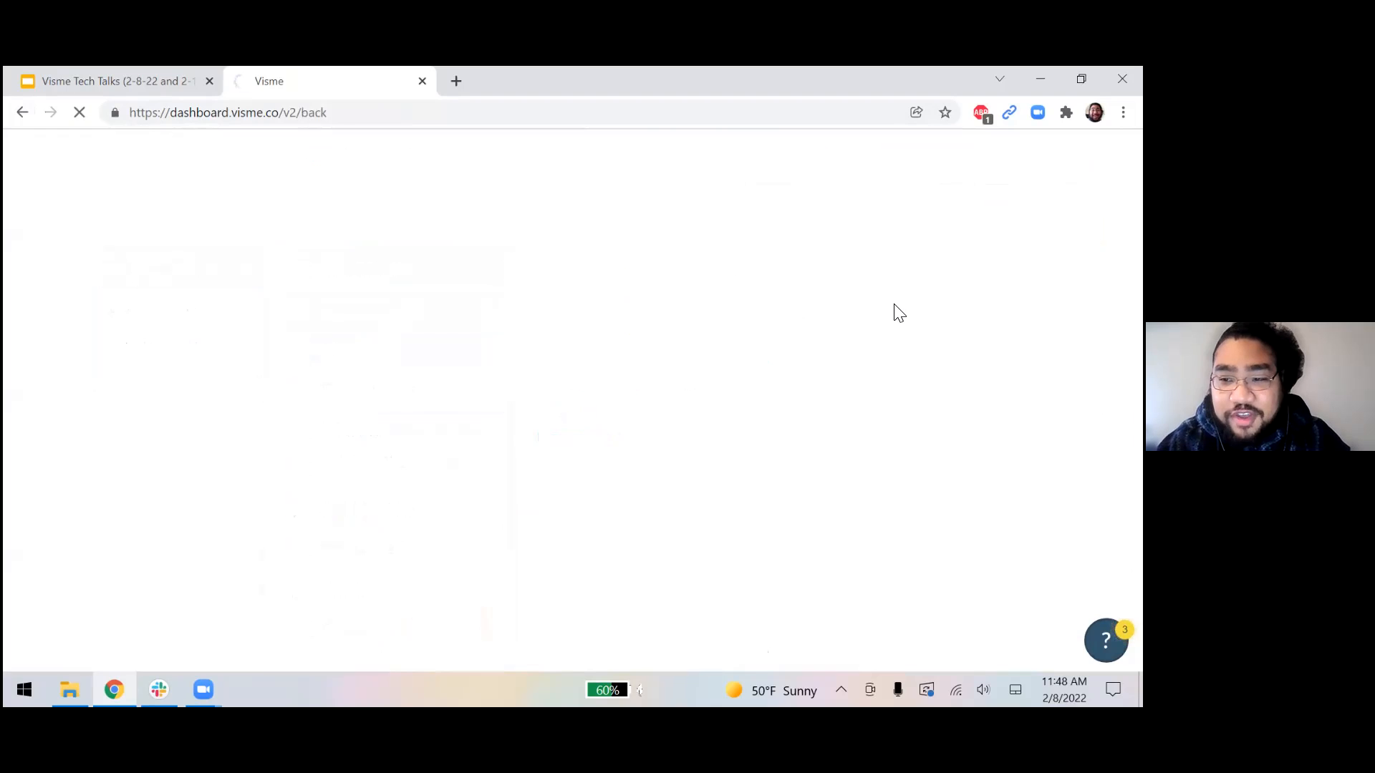
Step: Look through the Featured infographic templates, including the premium ones, and the available template categories
scroll(782, 434, down, 4)
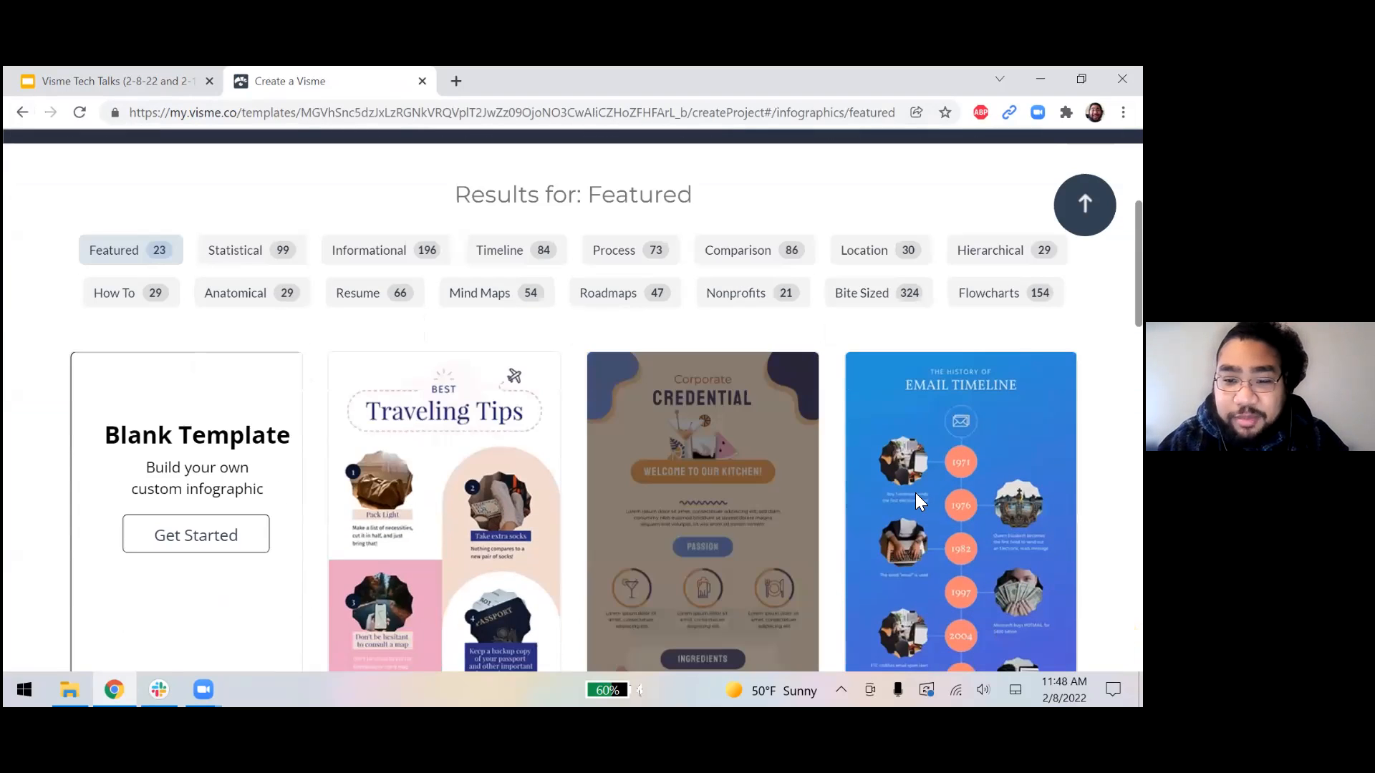
scroll(960, 501, down, 10)
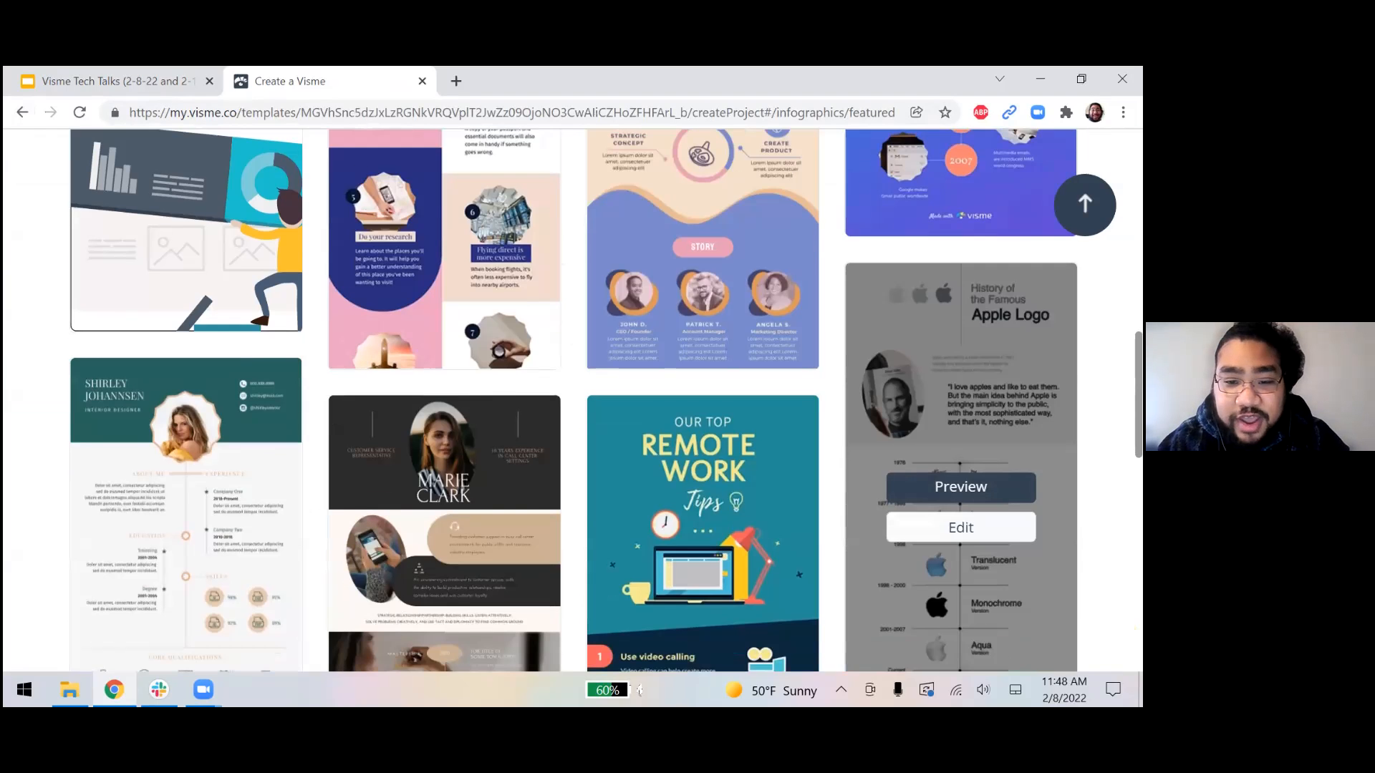
scroll(534, 339, down, 10)
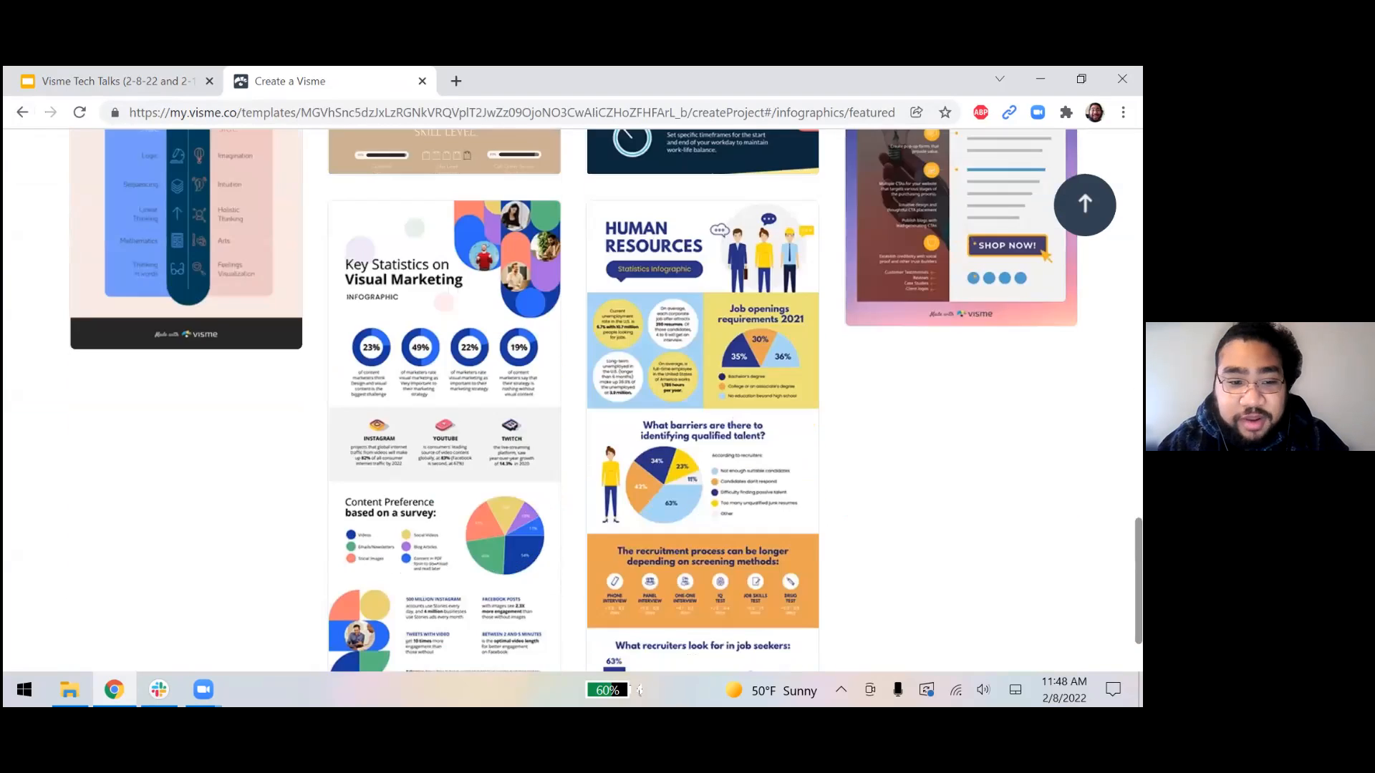
scroll(533, 340, down, 3)
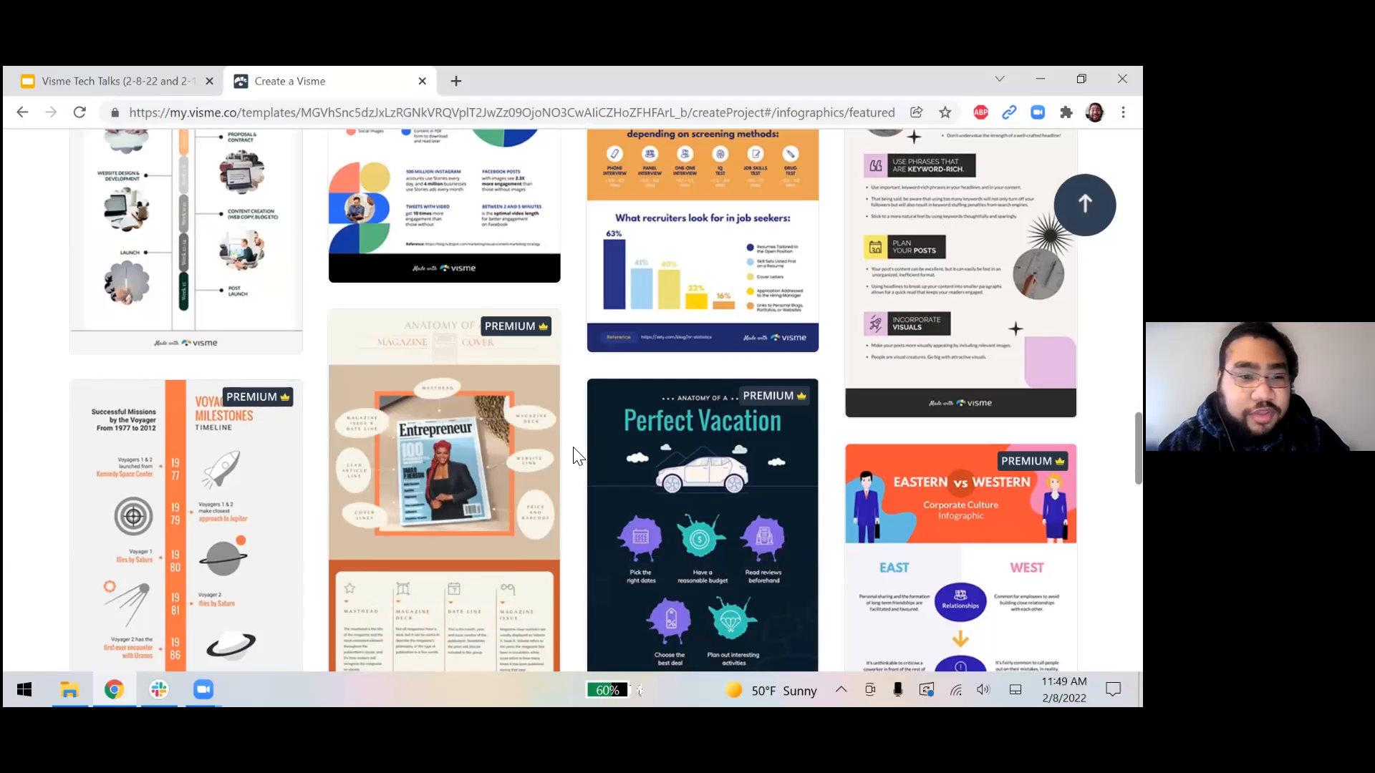
scroll(577, 456, up, 12)
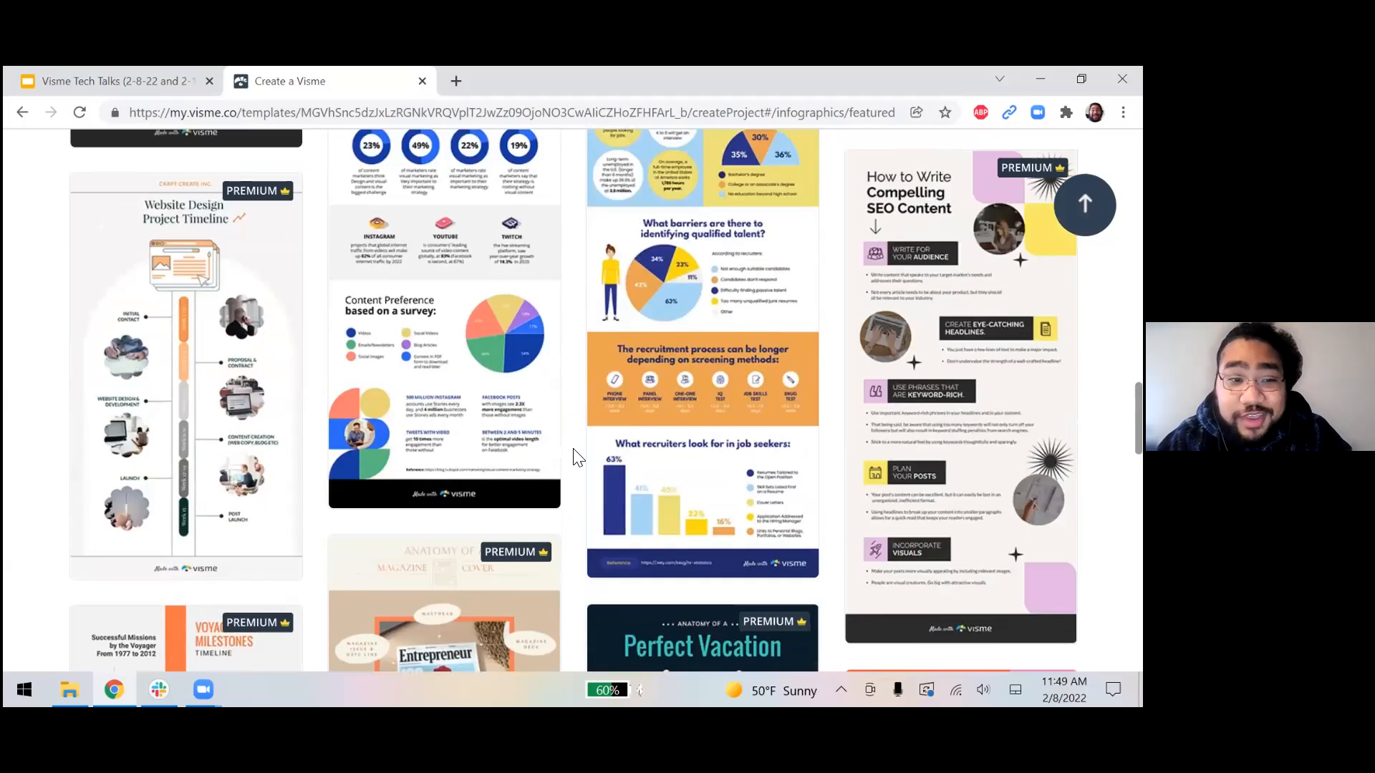
scroll(577, 456, up, 15)
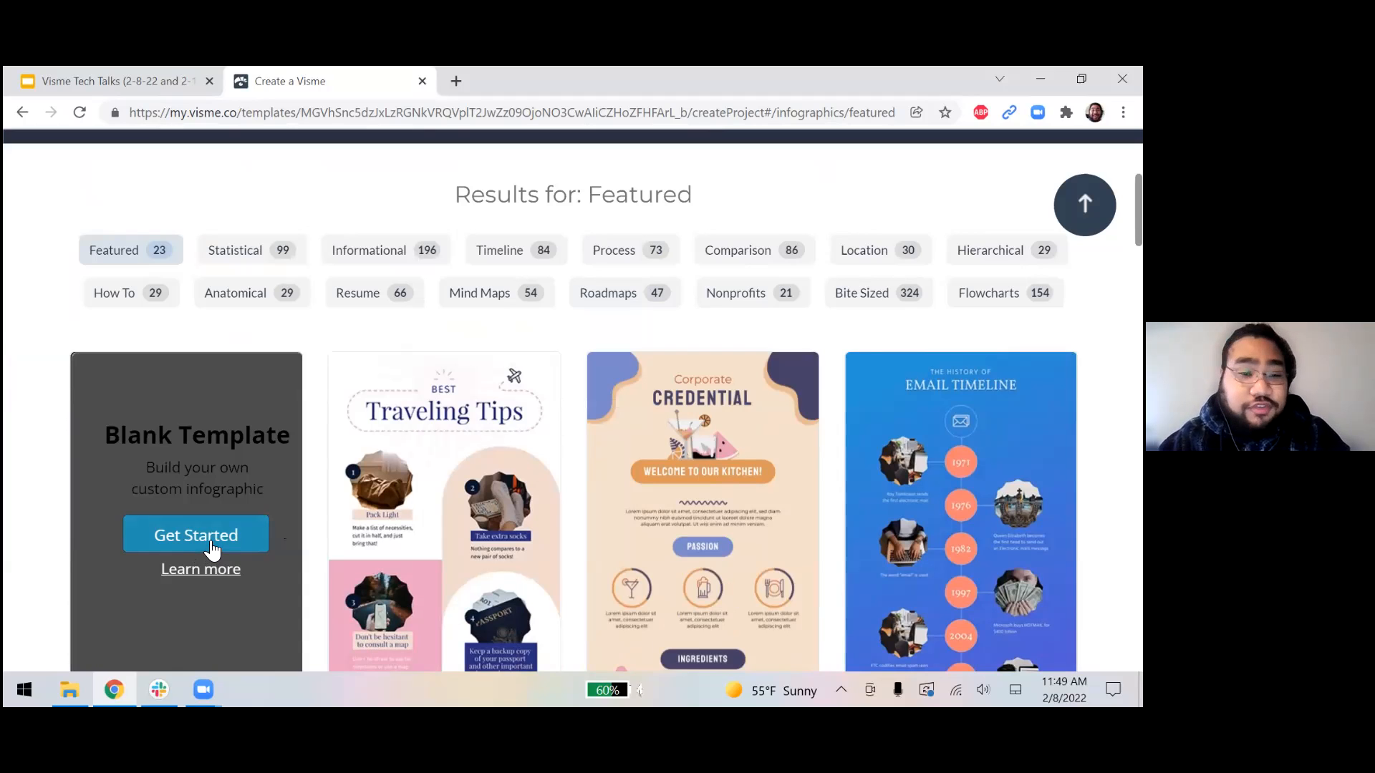
scroll(213, 548, up, 1)
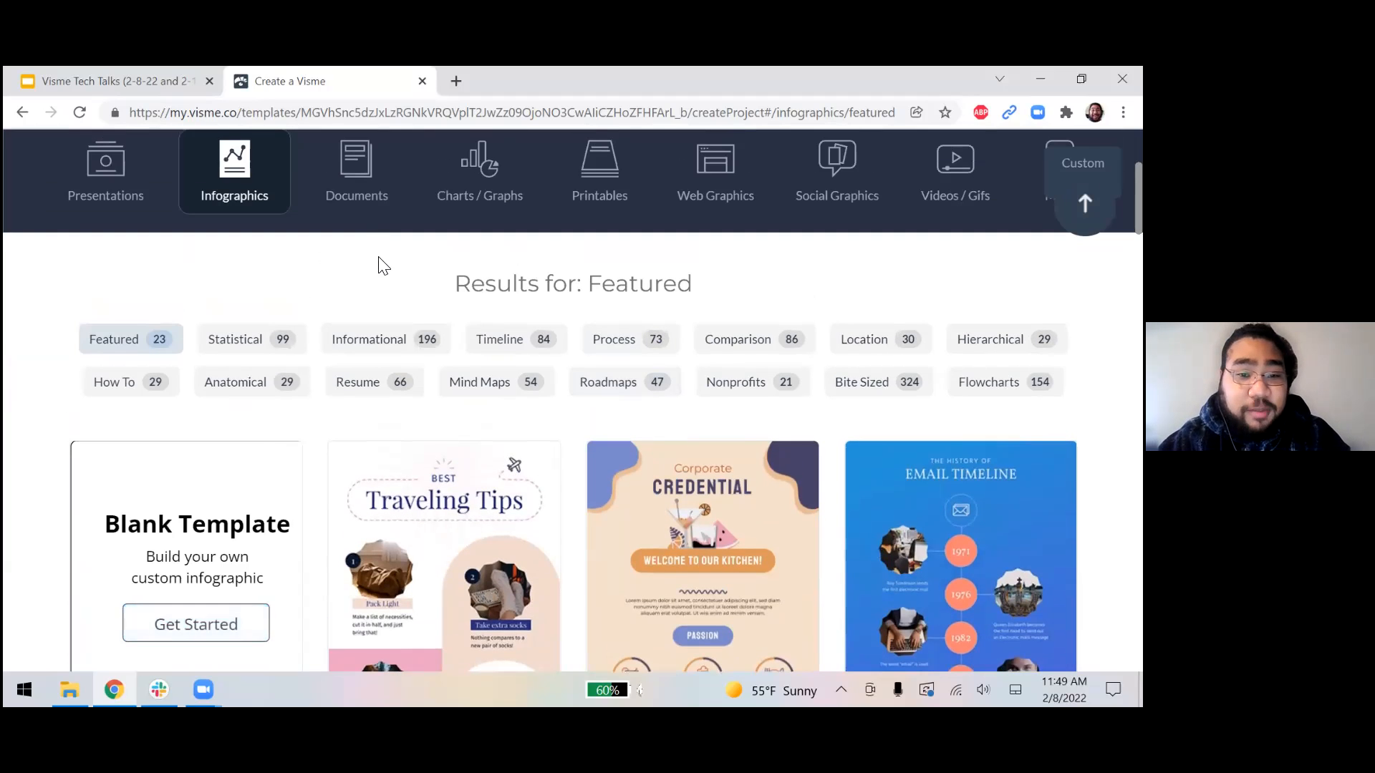
scroll(375, 306, up, 1)
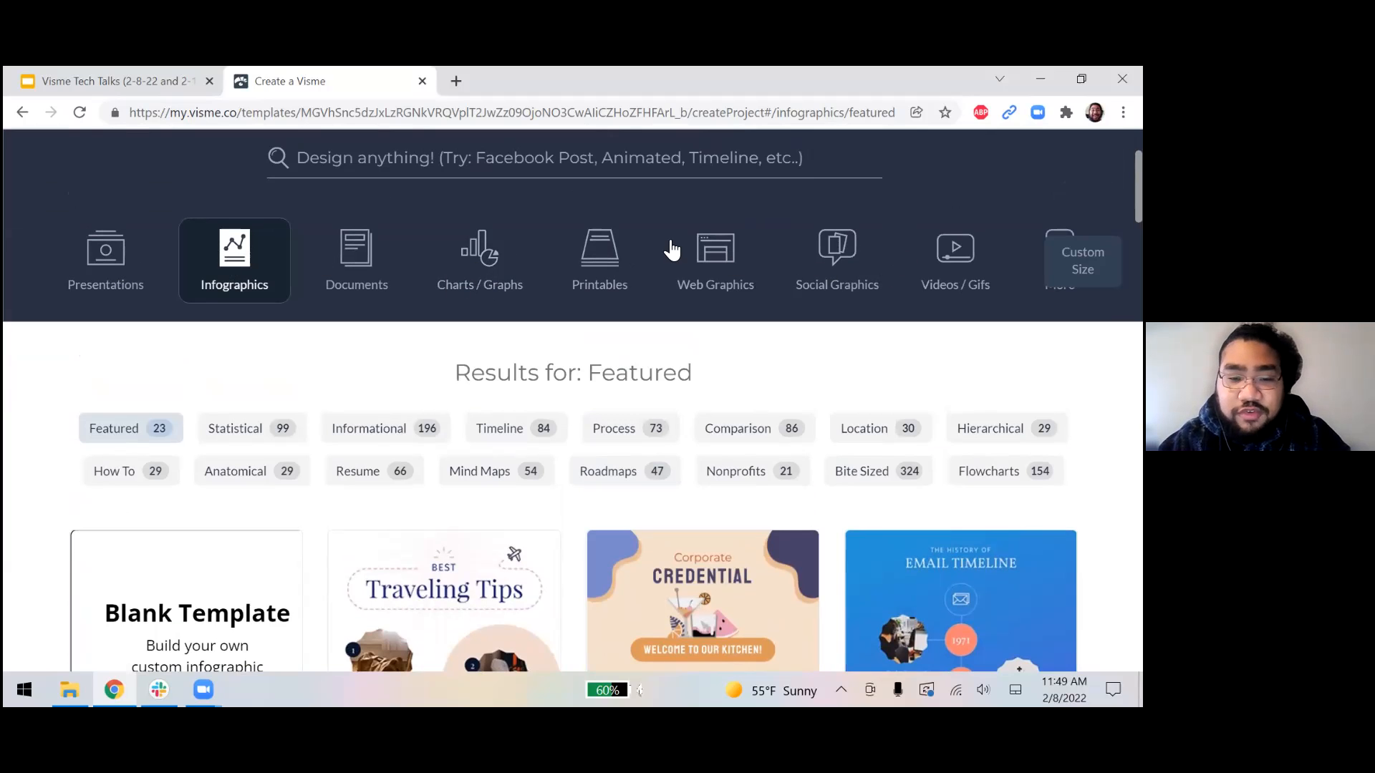
Step: Create a new infographic from the Blank Template in the Featured results
scroll(229, 307, down, 2)
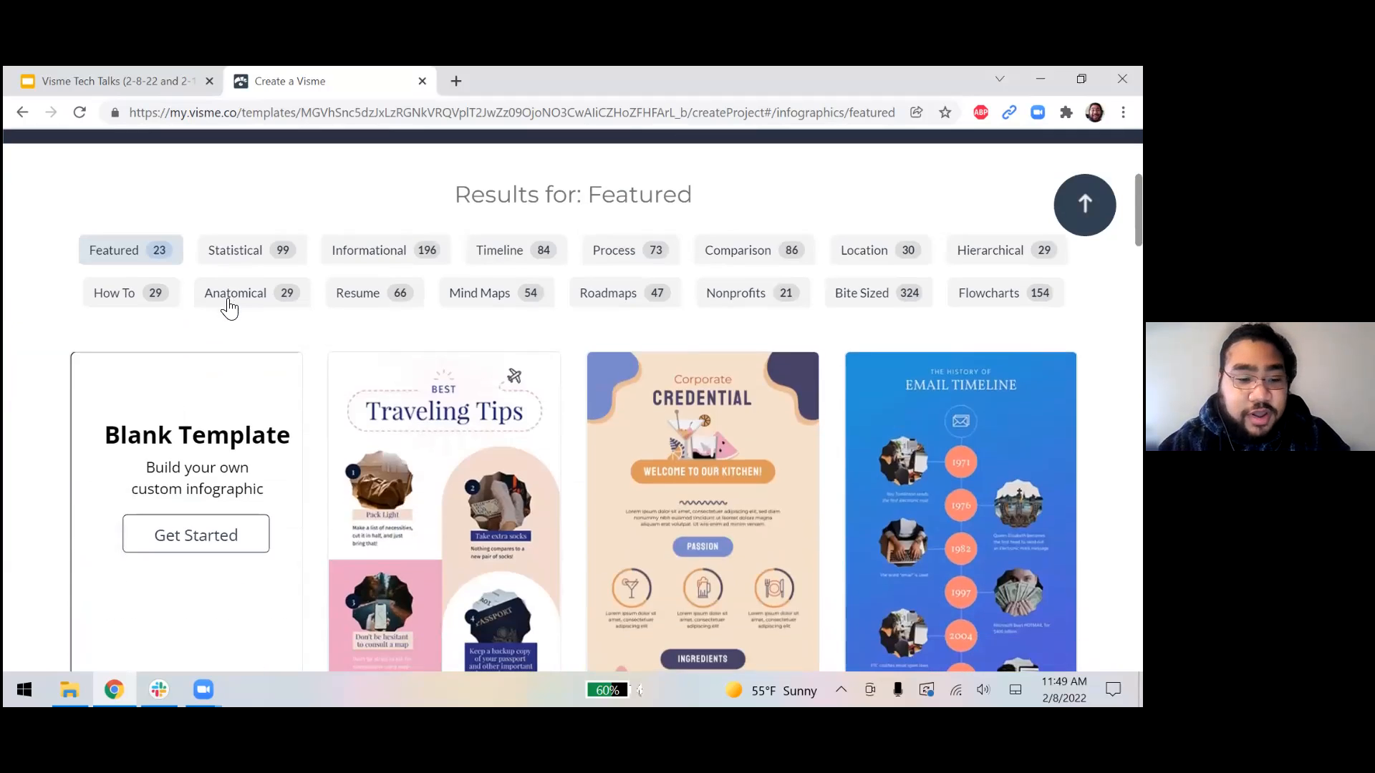
mouse_move(268, 454)
scroll(210, 402, down, 1)
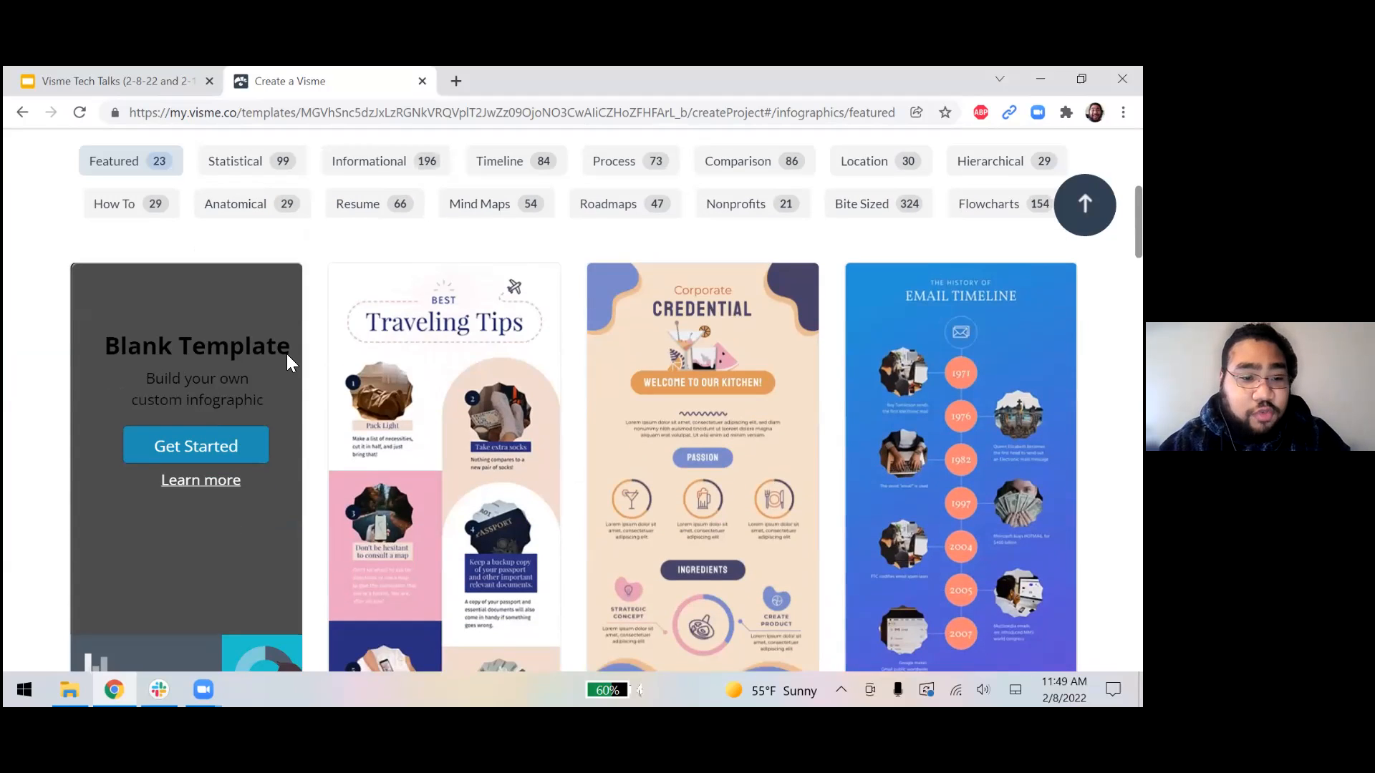
click(219, 451)
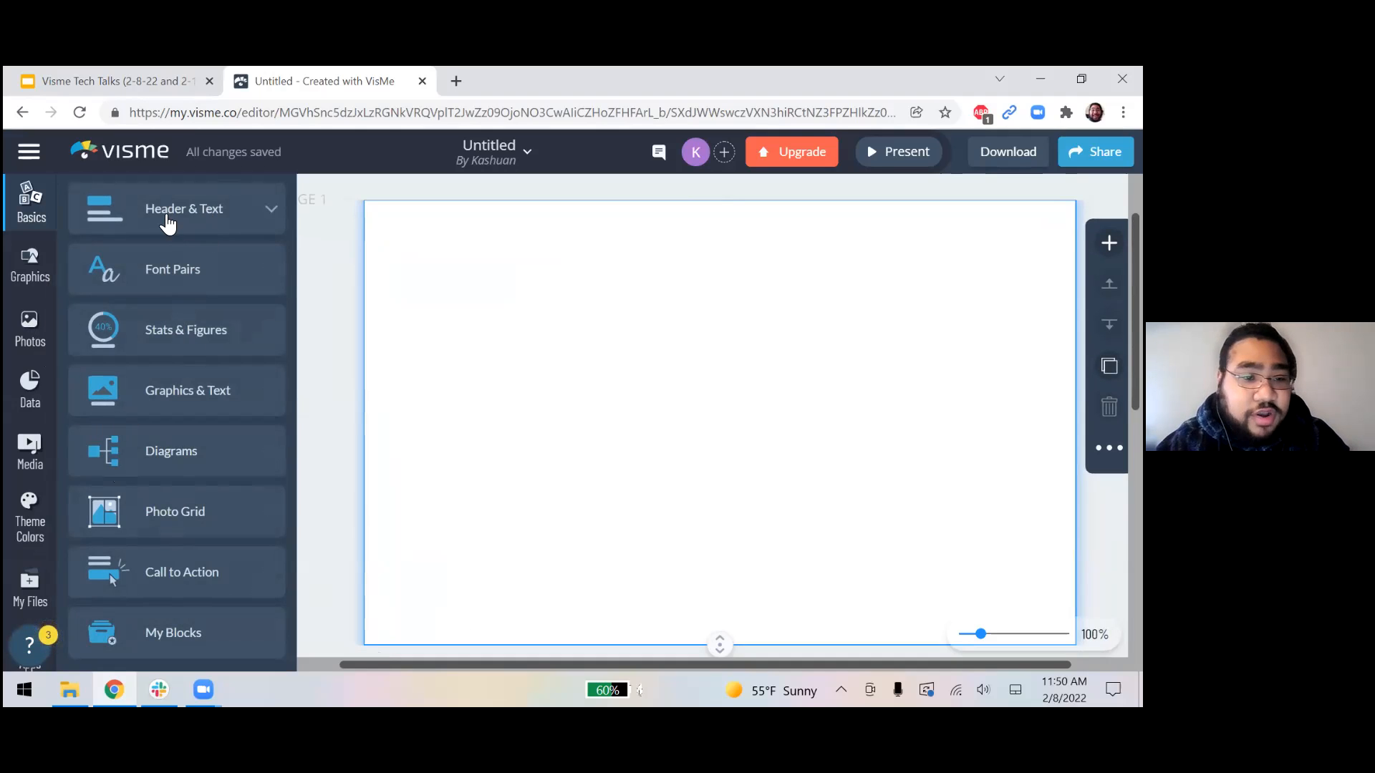
Step: Add a title text box to the blank page and replace its placeholder with the presenter's full name
click(167, 223)
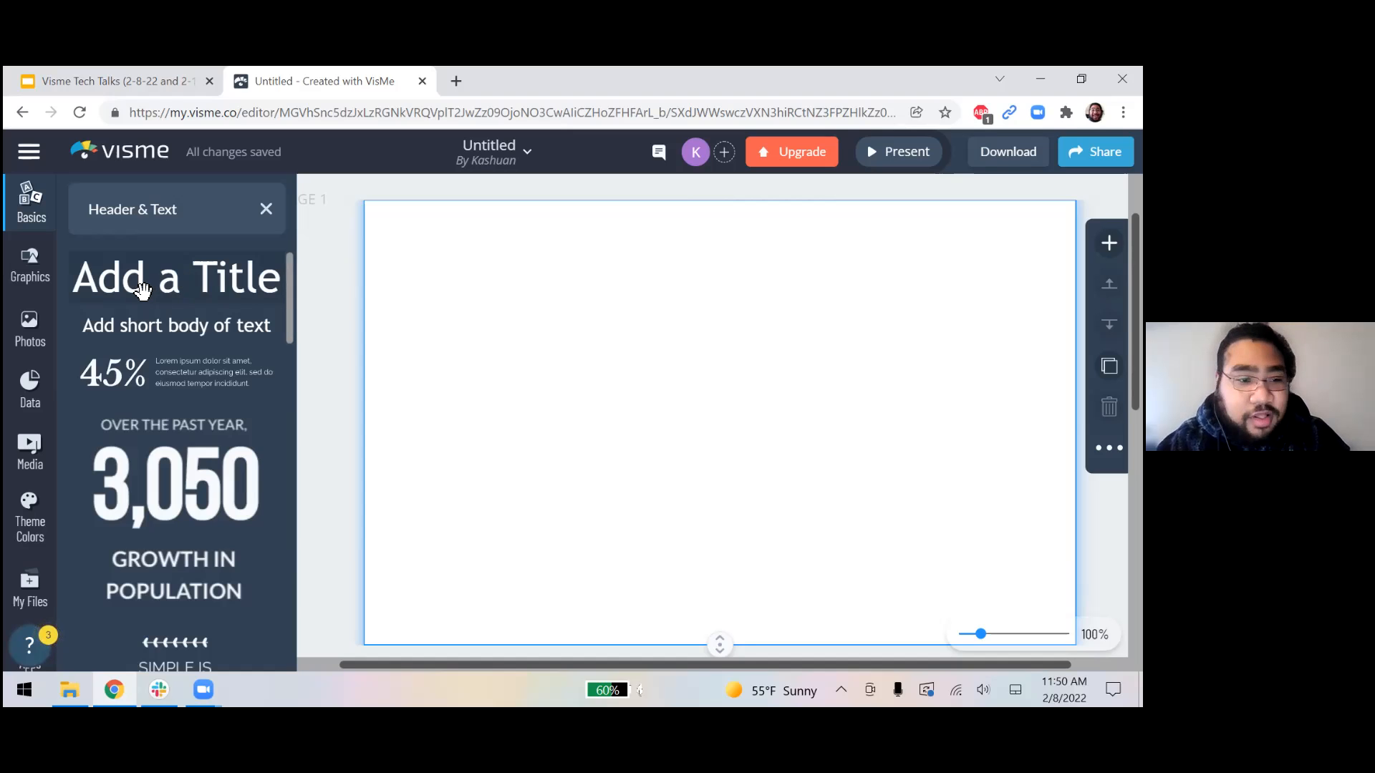
click(109, 290)
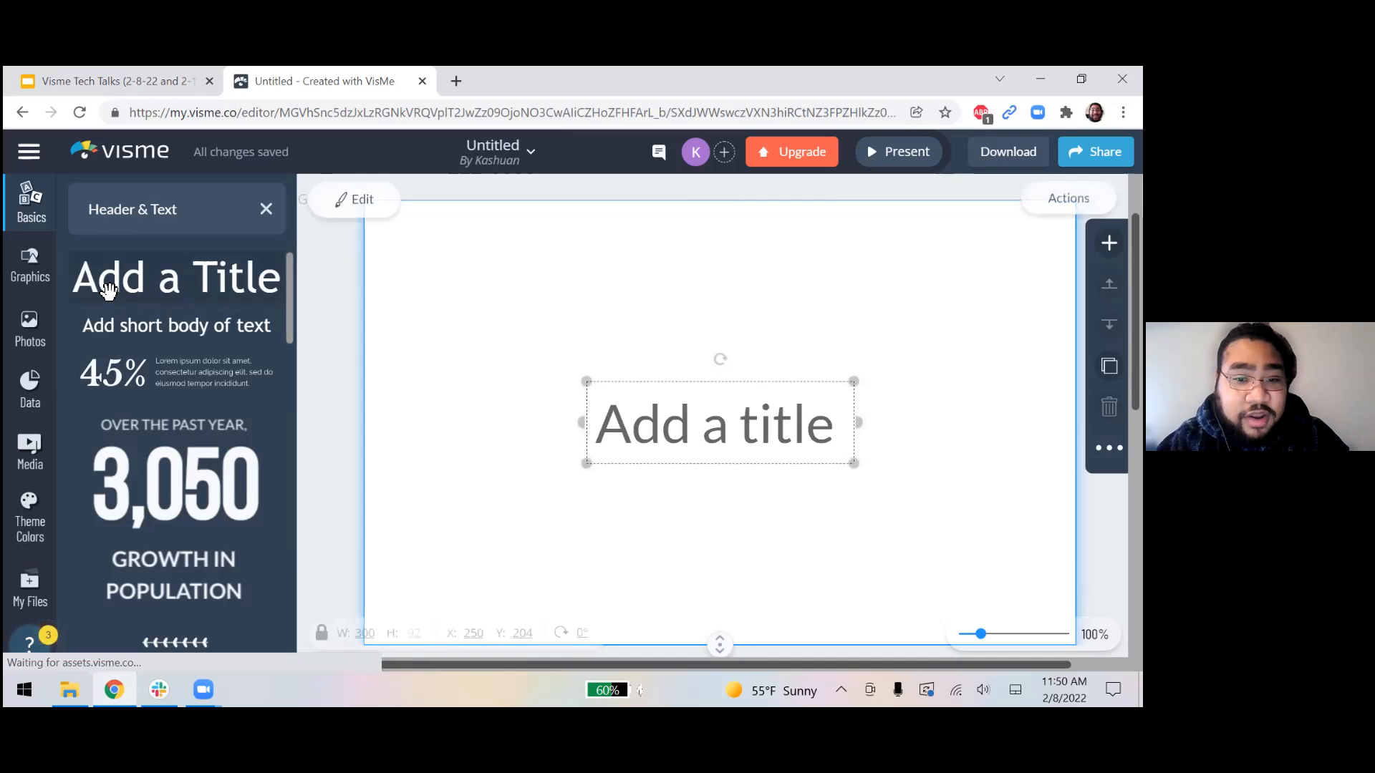
double_click(738, 420)
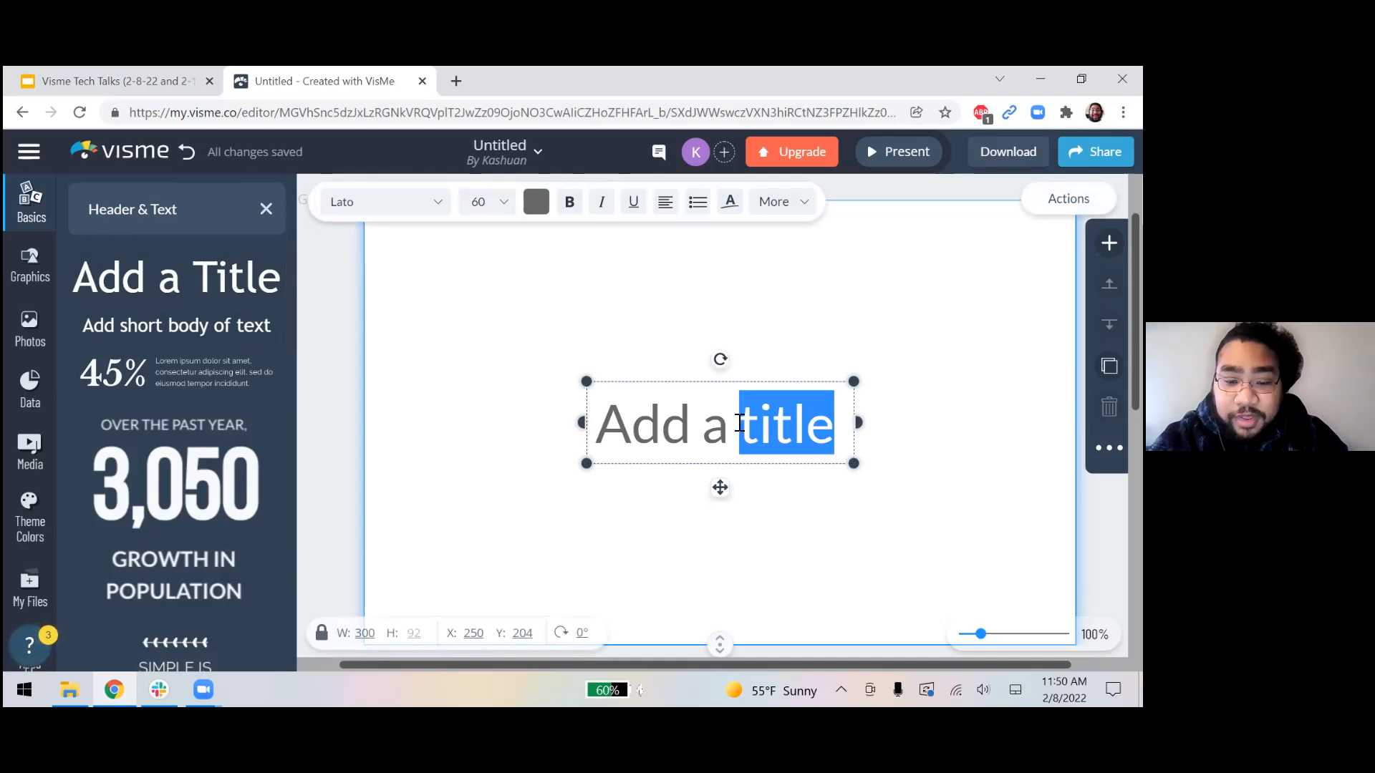
key(ctrl+a)
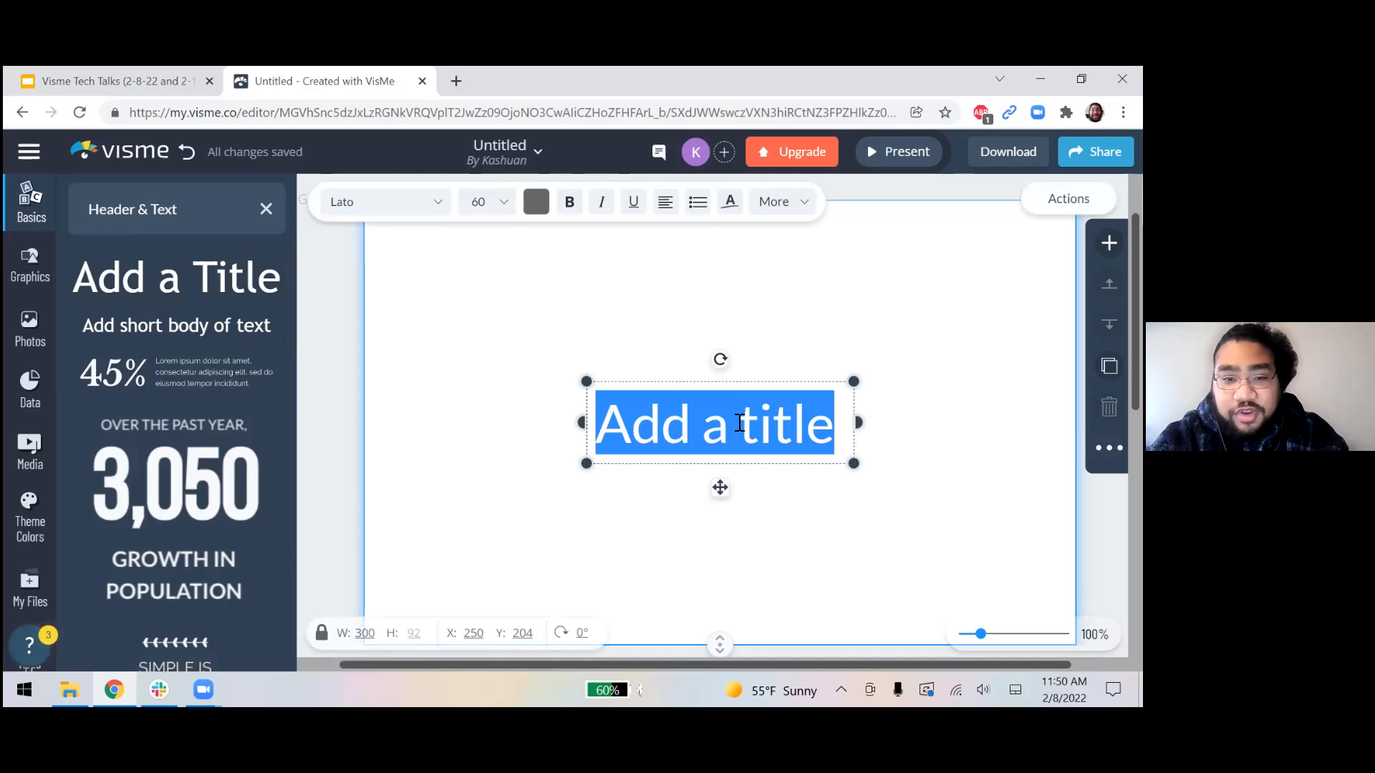
text(Kashuan Hopkins)
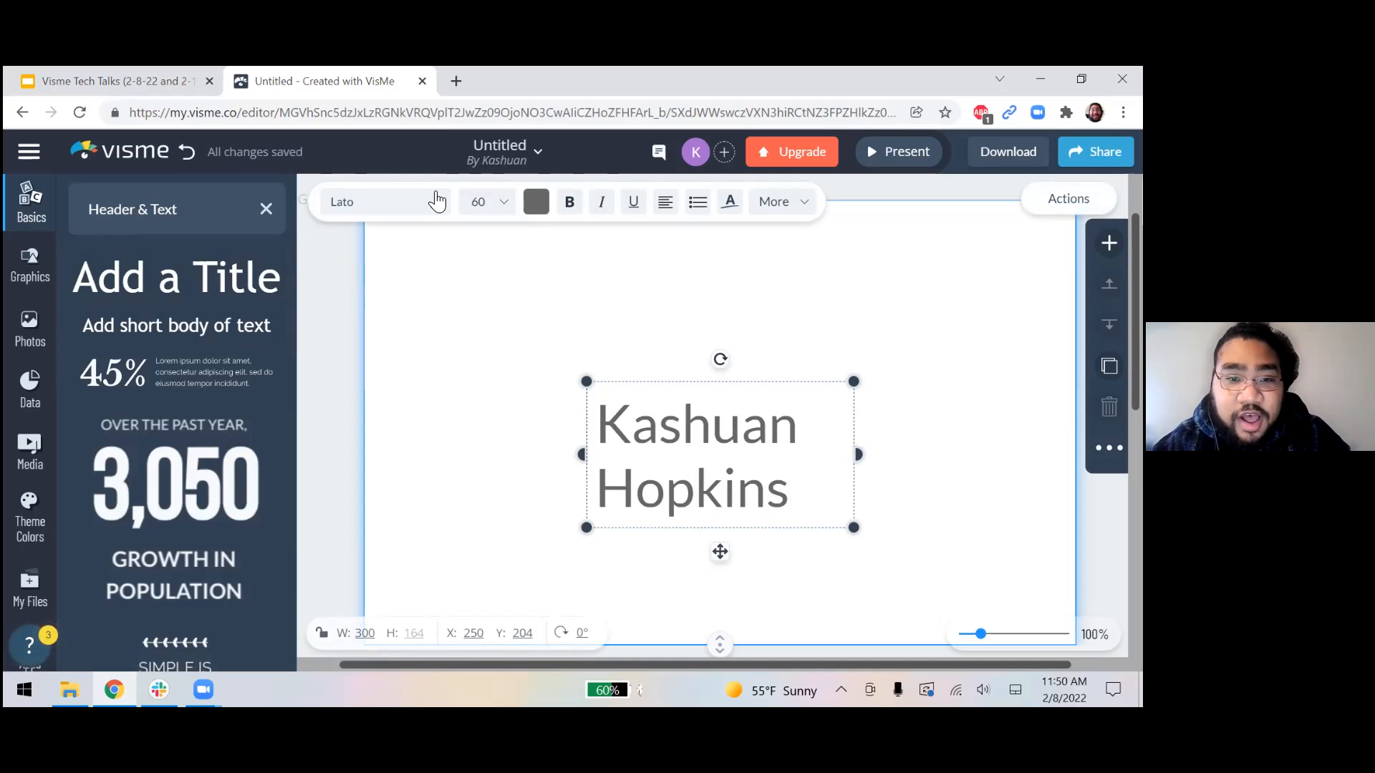
Step: Set the whole title's font to Abril Fatface and its size to 72
drag(804, 485, 585, 405)
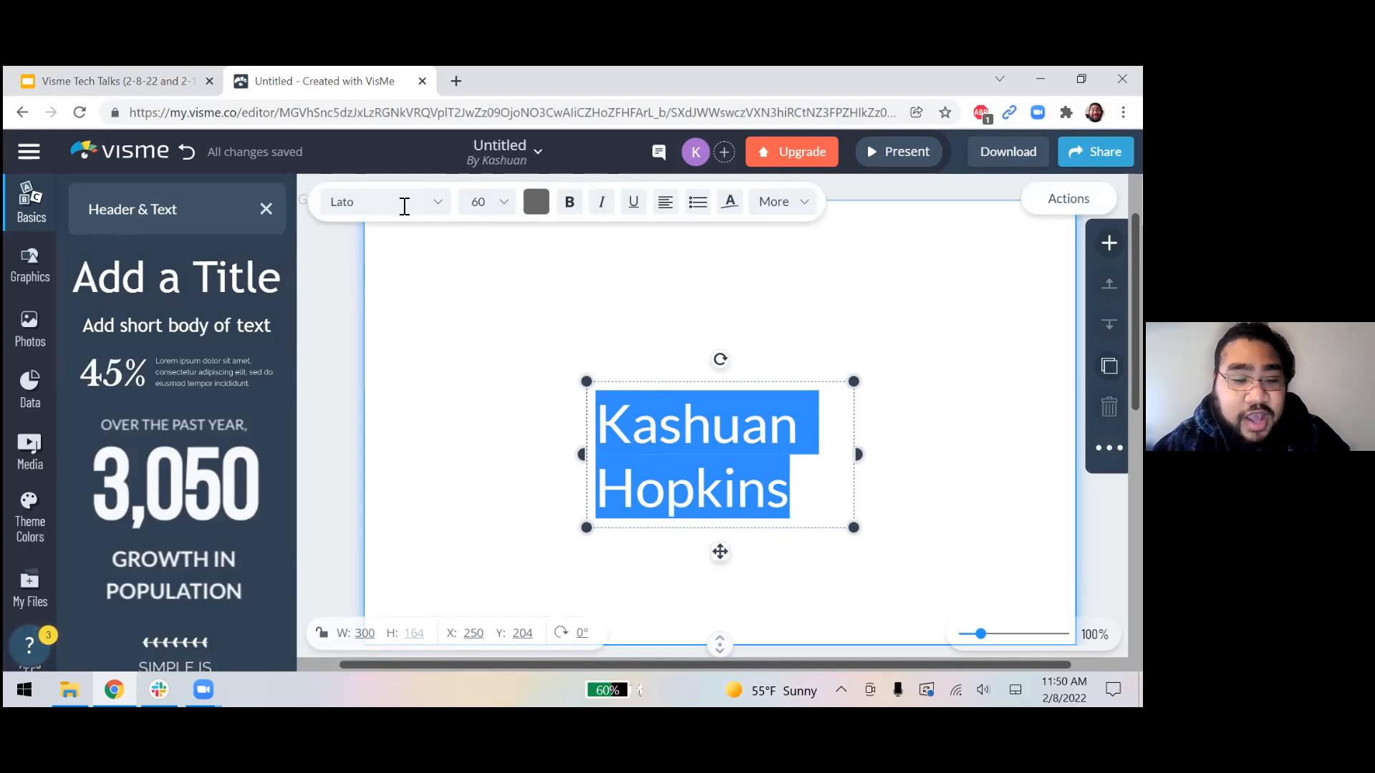
click(402, 213)
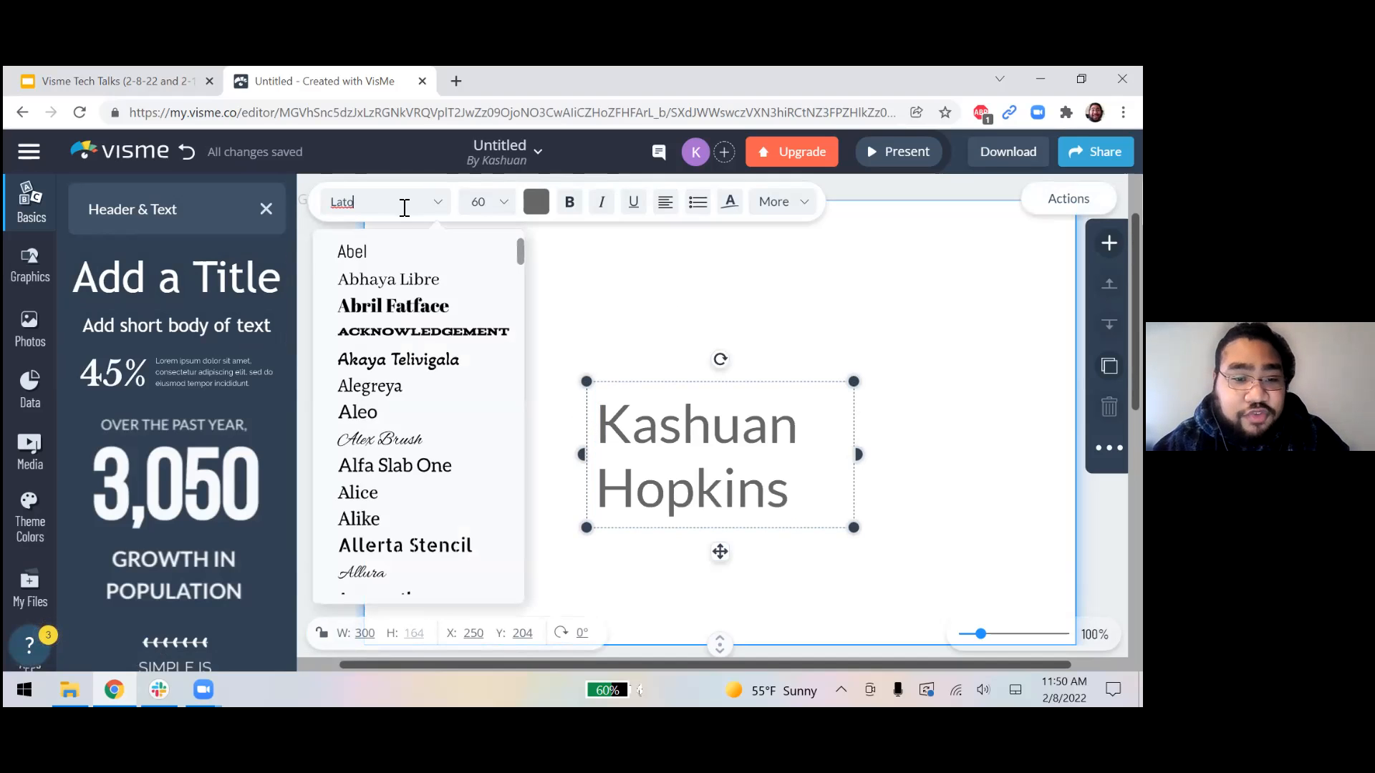
click(399, 308)
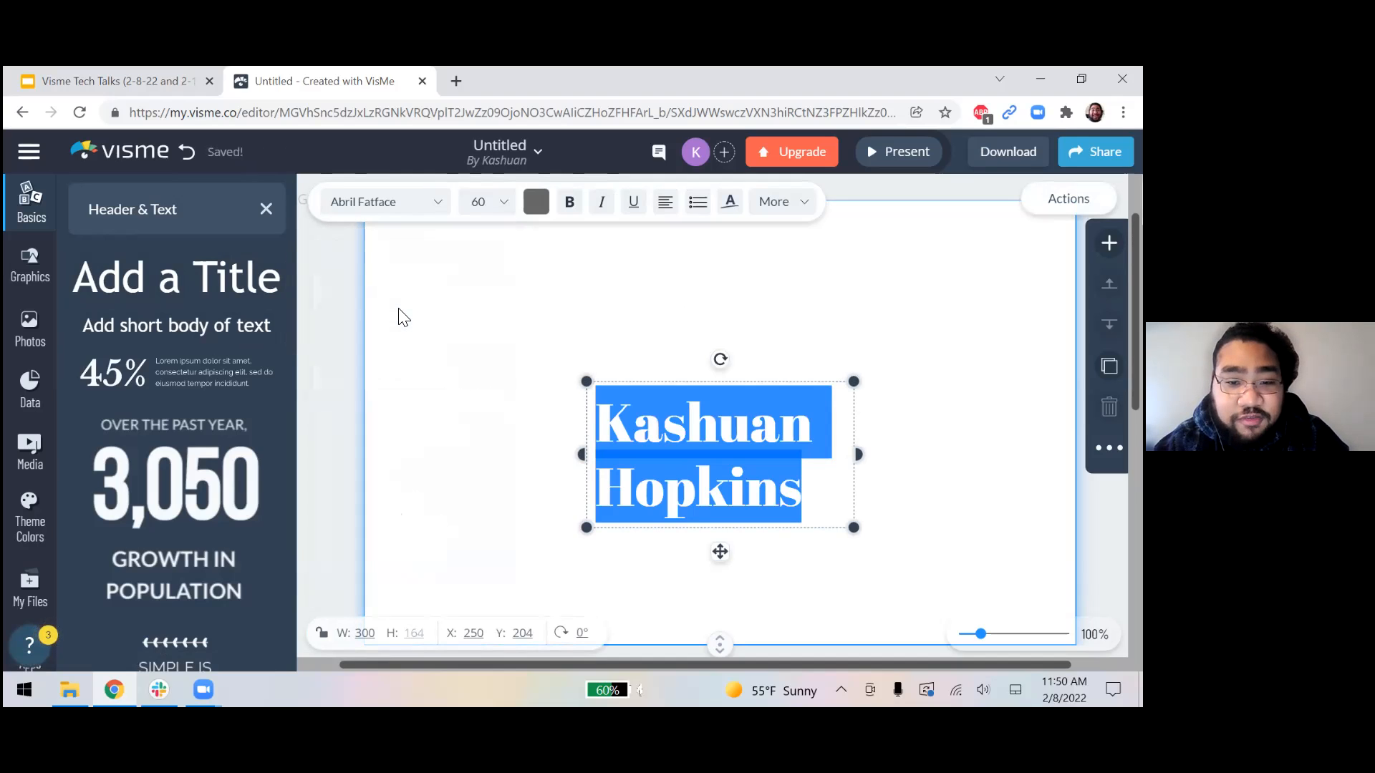
click(495, 209)
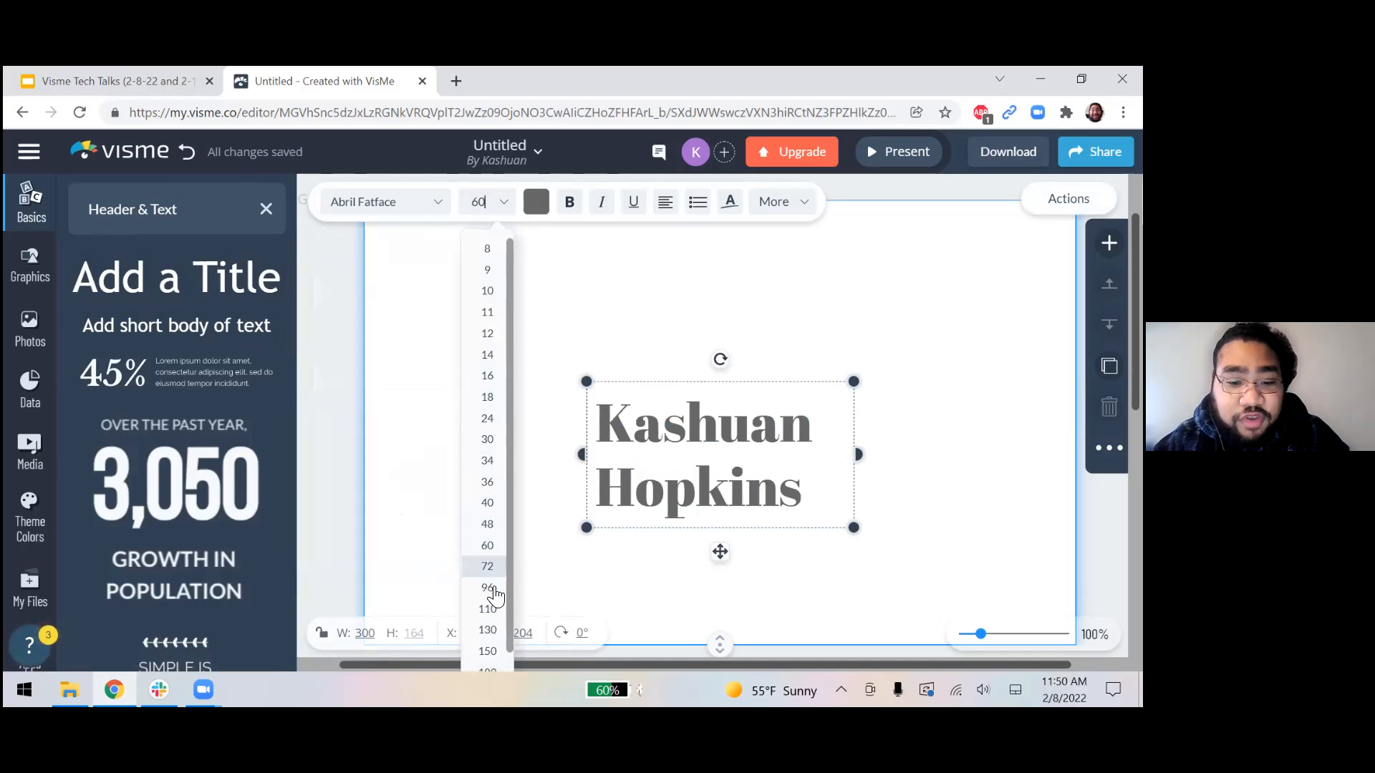
click(489, 567)
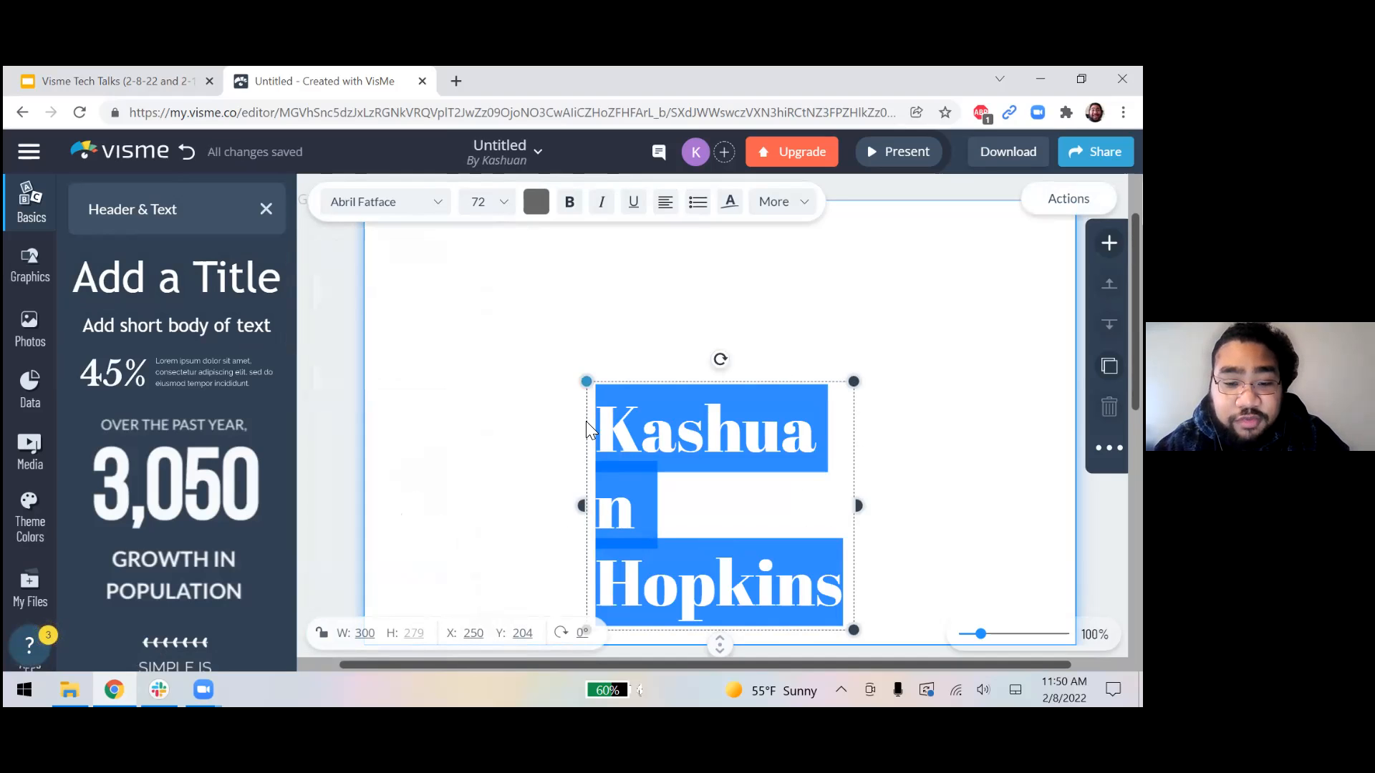
Step: Widen the title box to about 609 so the name fits one line, and move it to the page's top centre, about X 95, Y 0
drag(580, 507, 387, 507)
drag(860, 467, 930, 428)
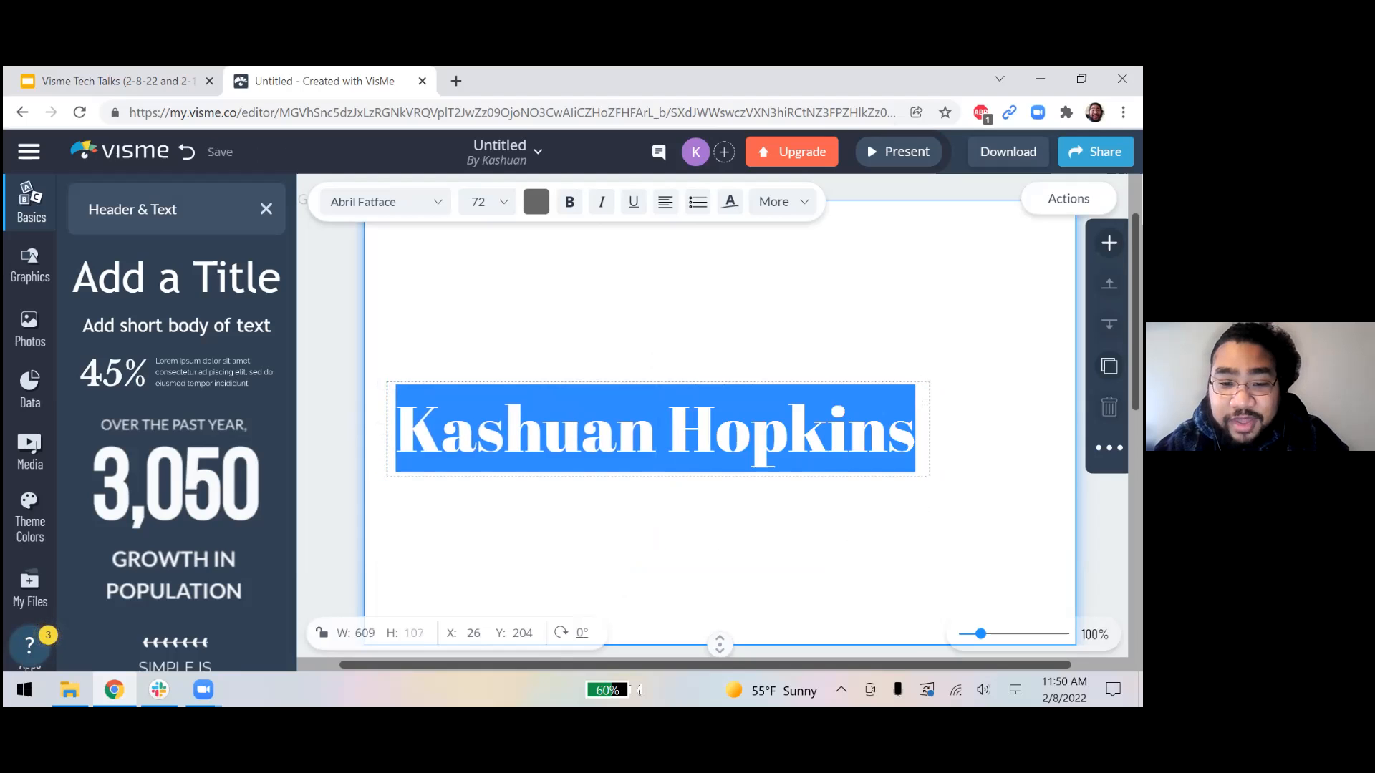
scroll(752, 501, up, 1)
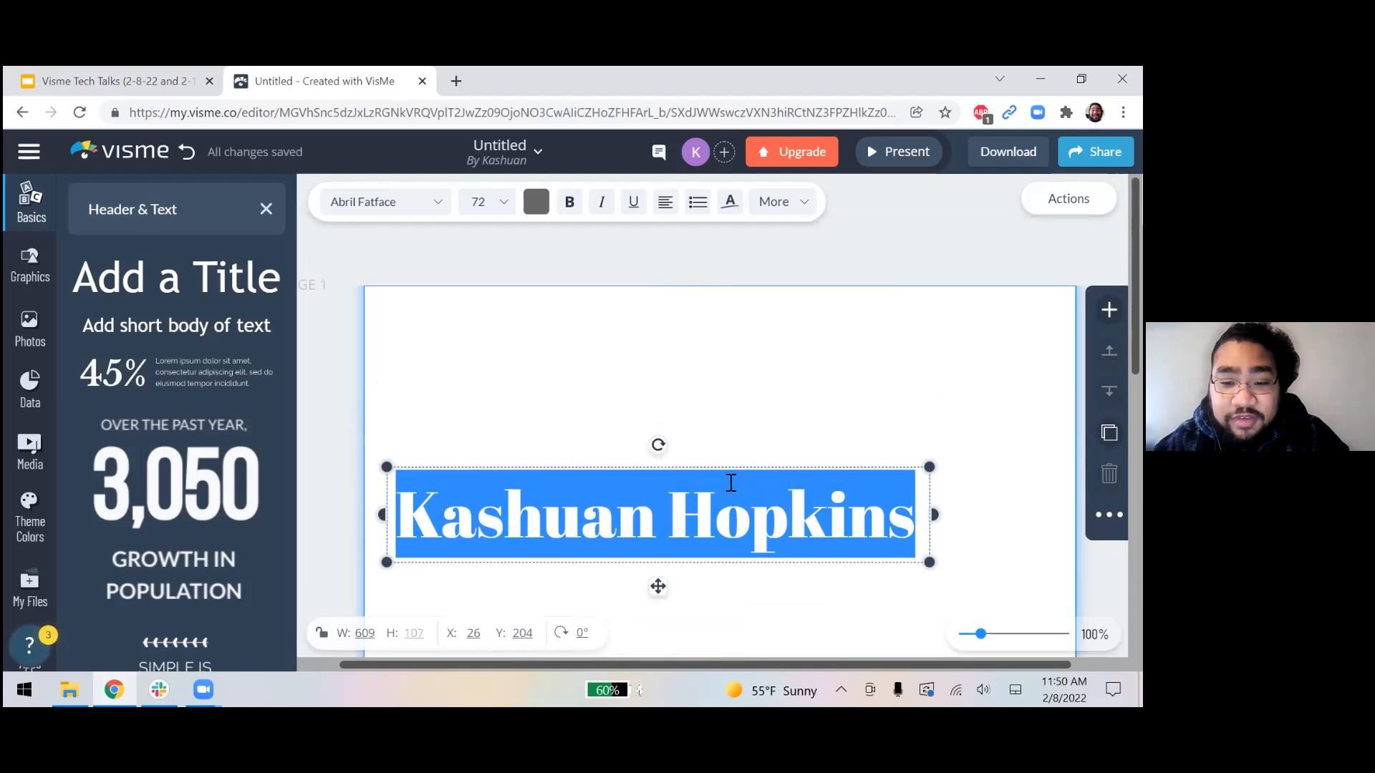
drag(675, 466, 718, 458)
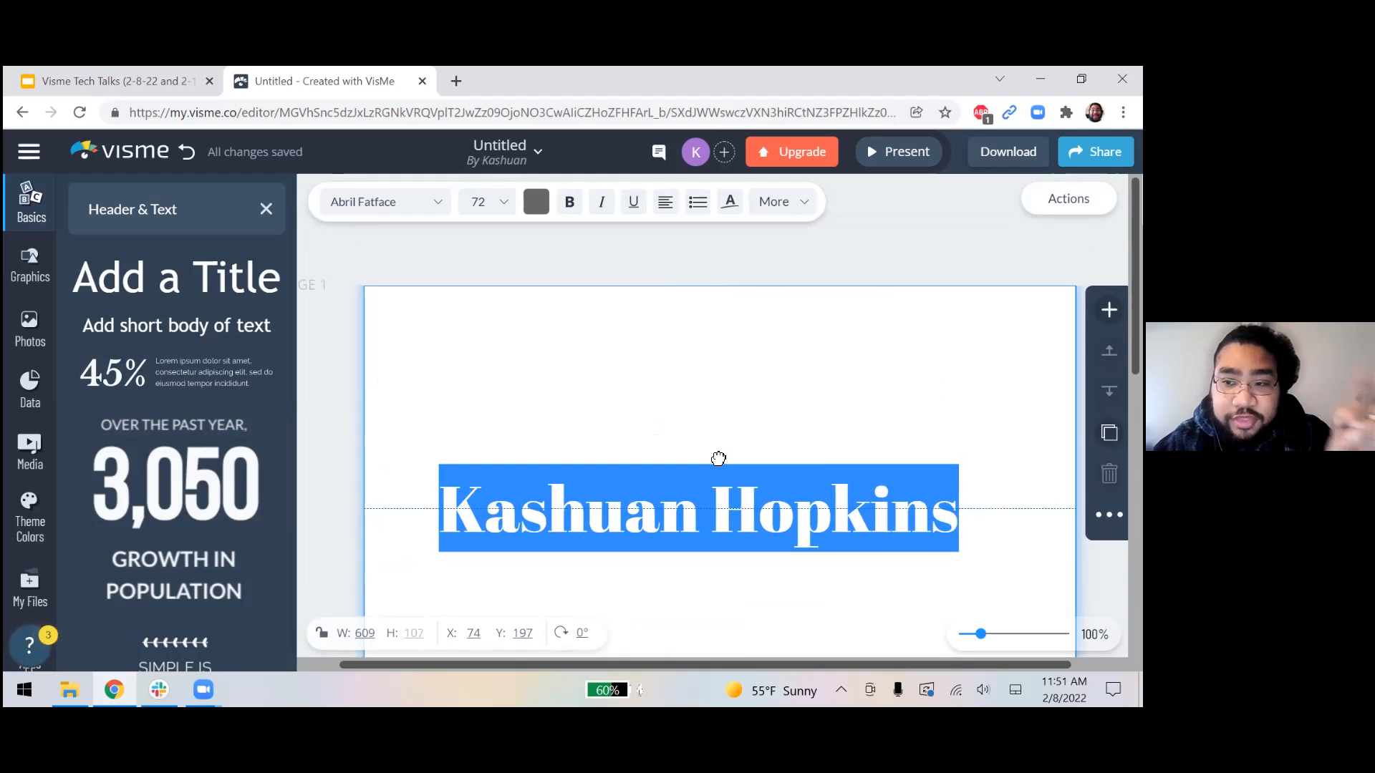
drag(718, 458, 745, 291)
click(823, 476)
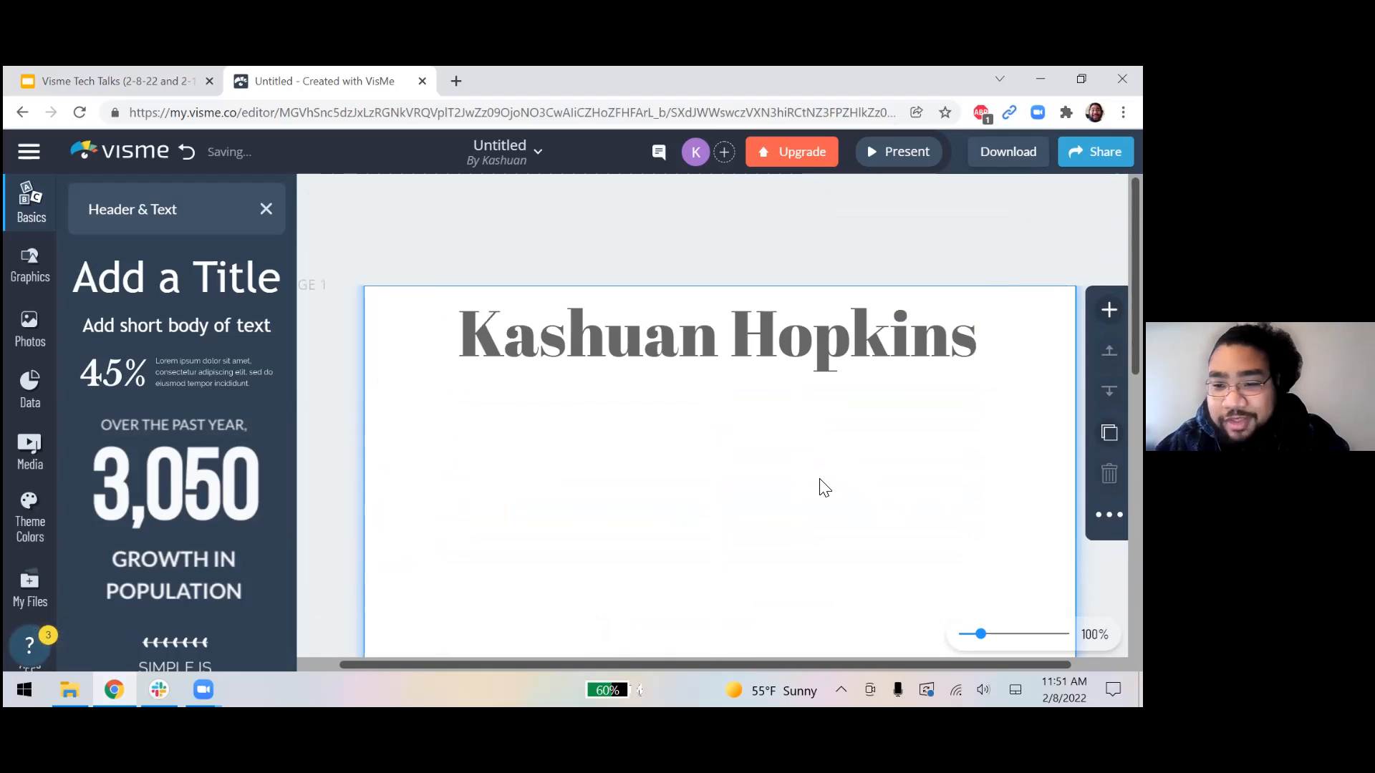
scroll(814, 496, down, 1)
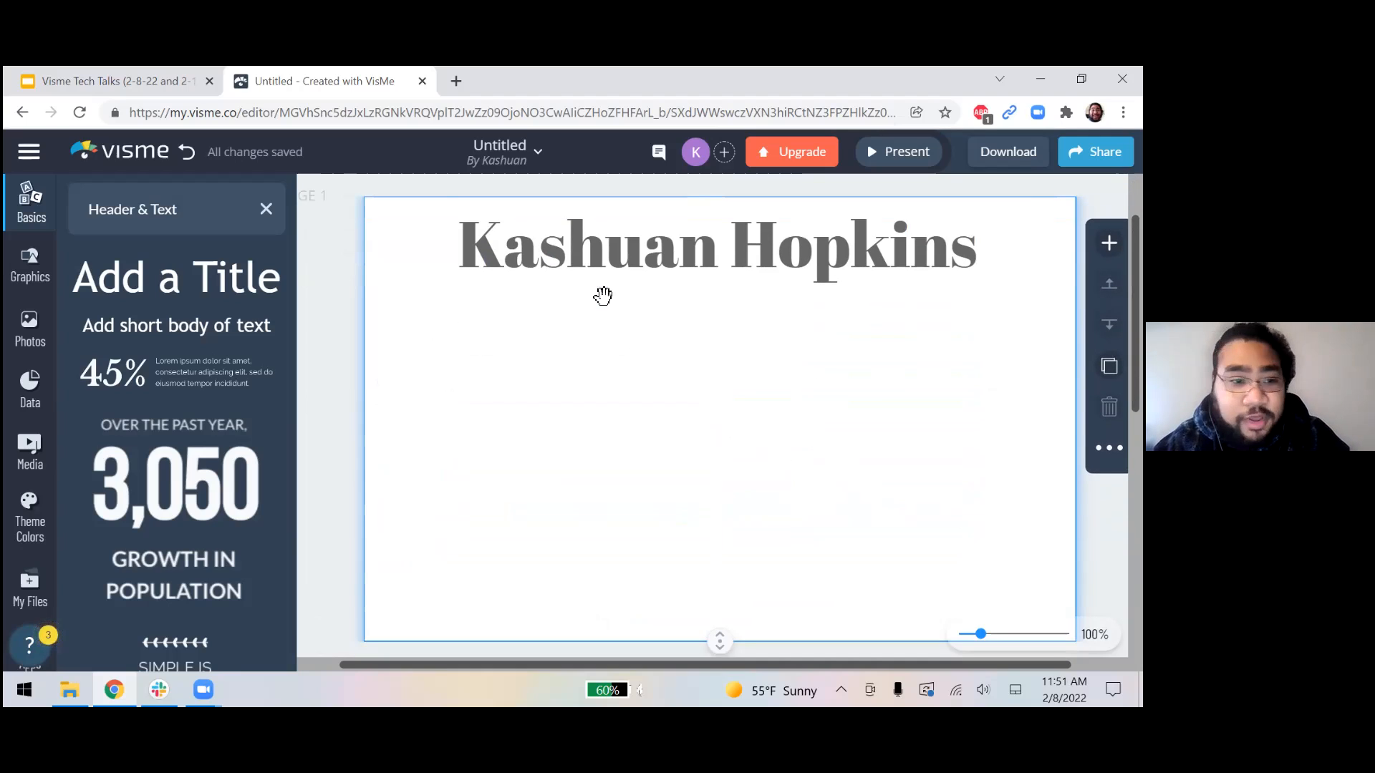
click(635, 438)
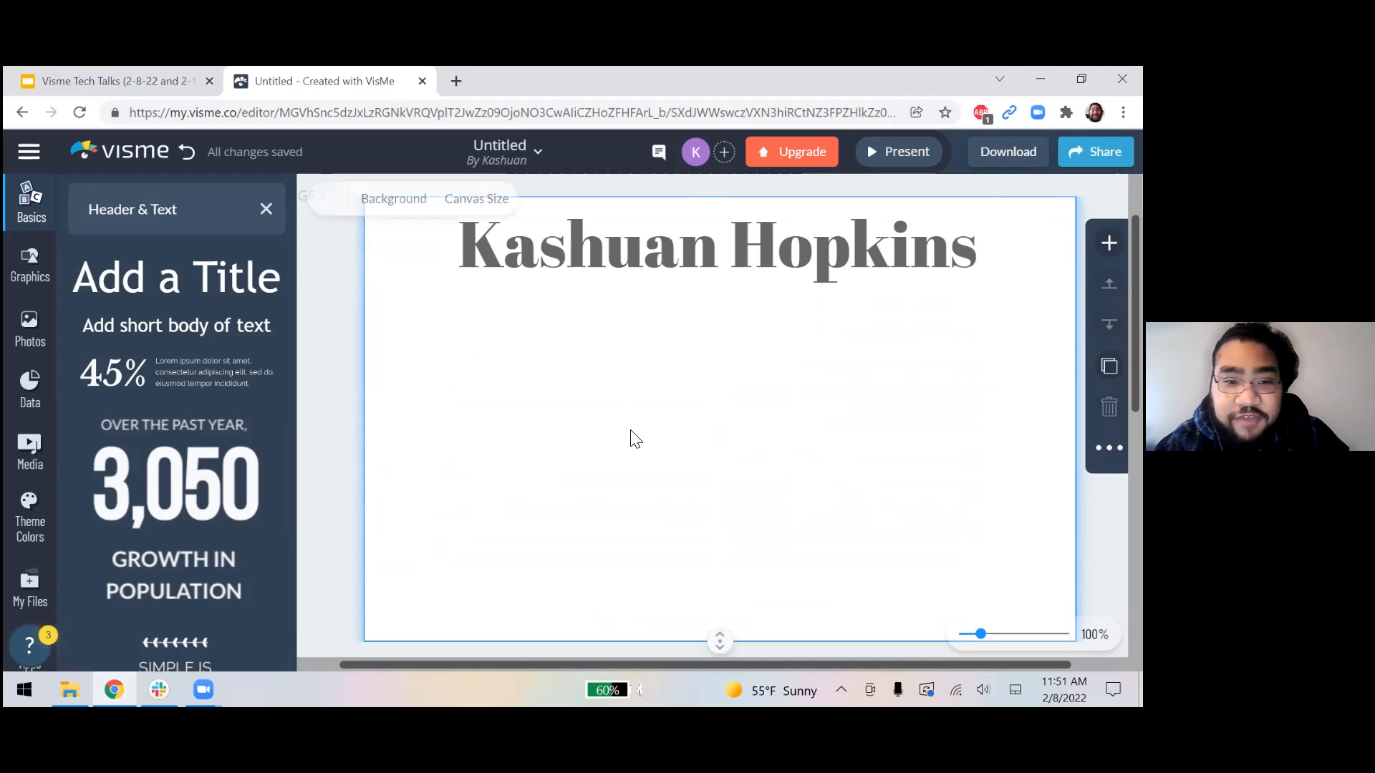
click(586, 242)
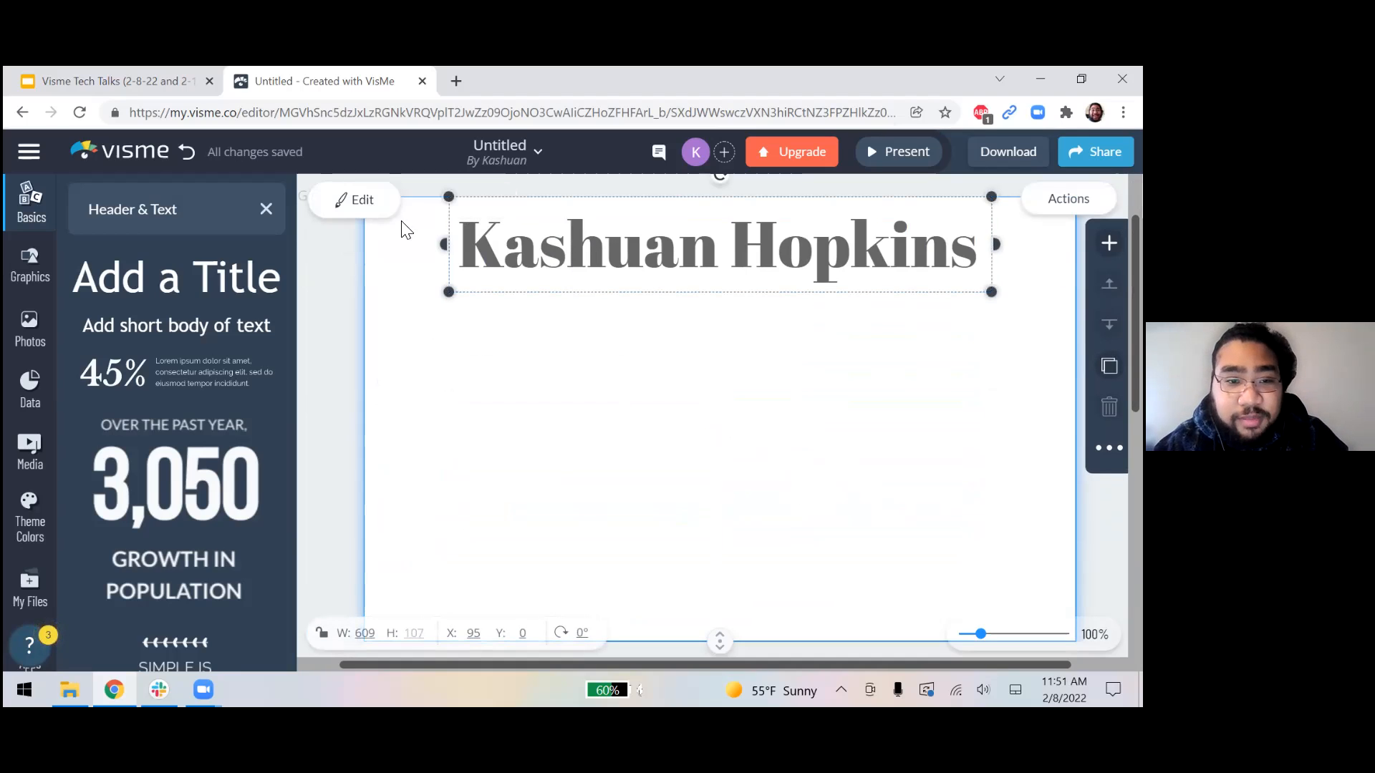
double_click(672, 238)
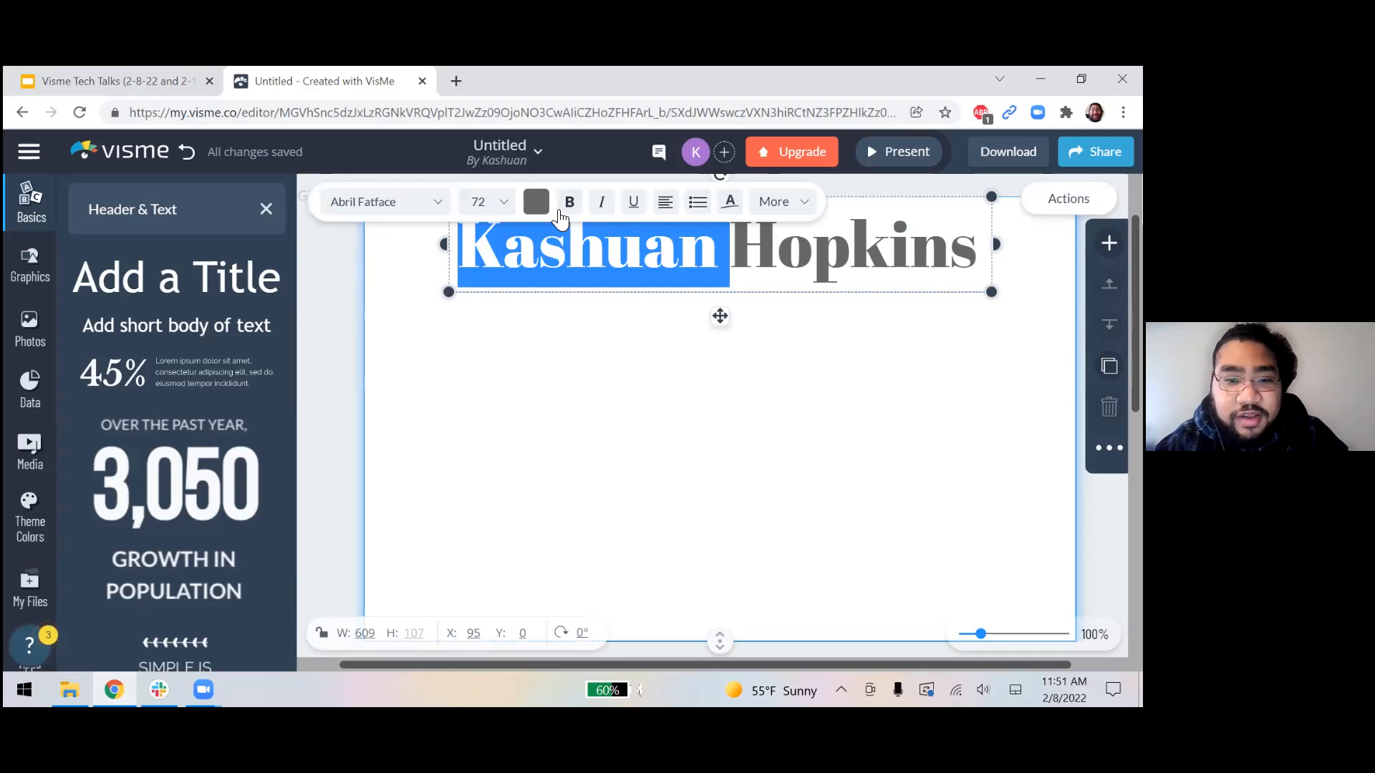
Step: Change the page's background colour to blue from the default palette
click(727, 360)
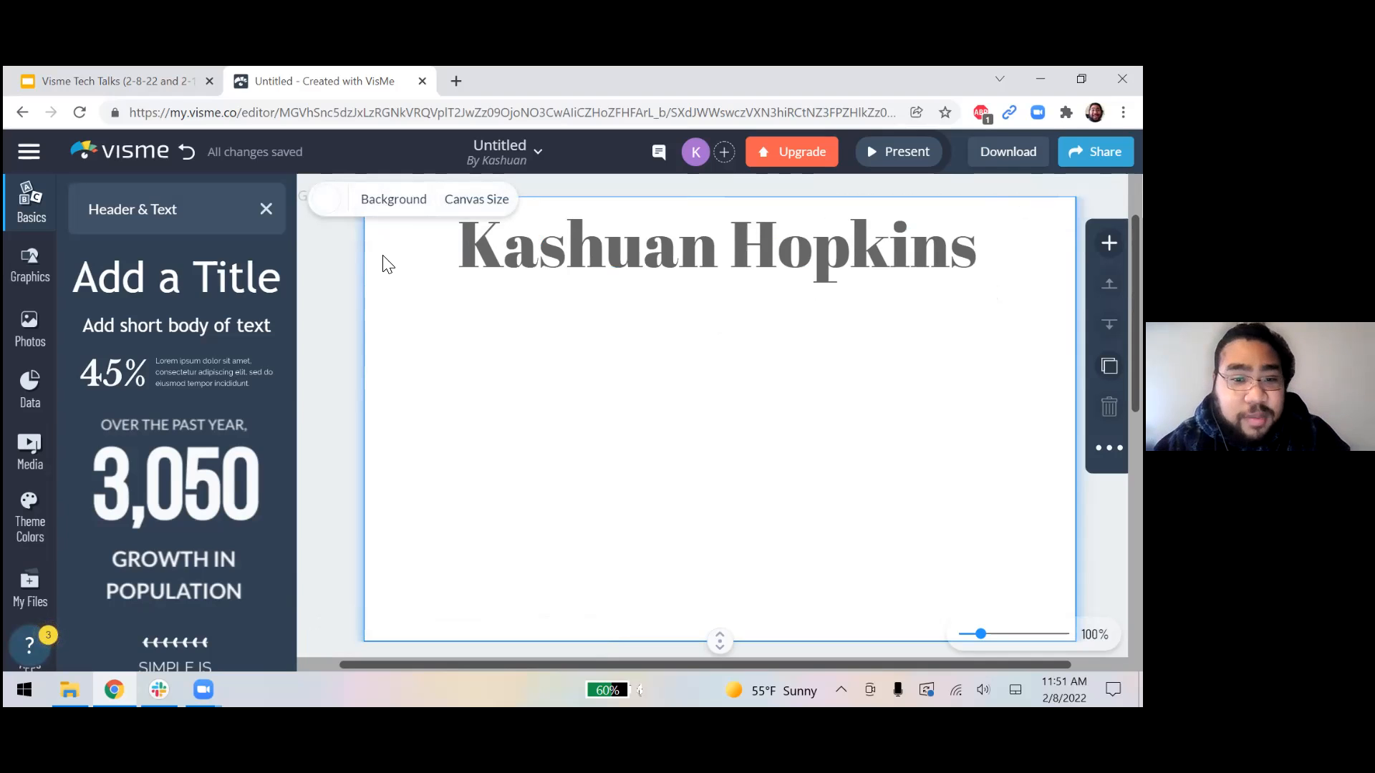
click(330, 201)
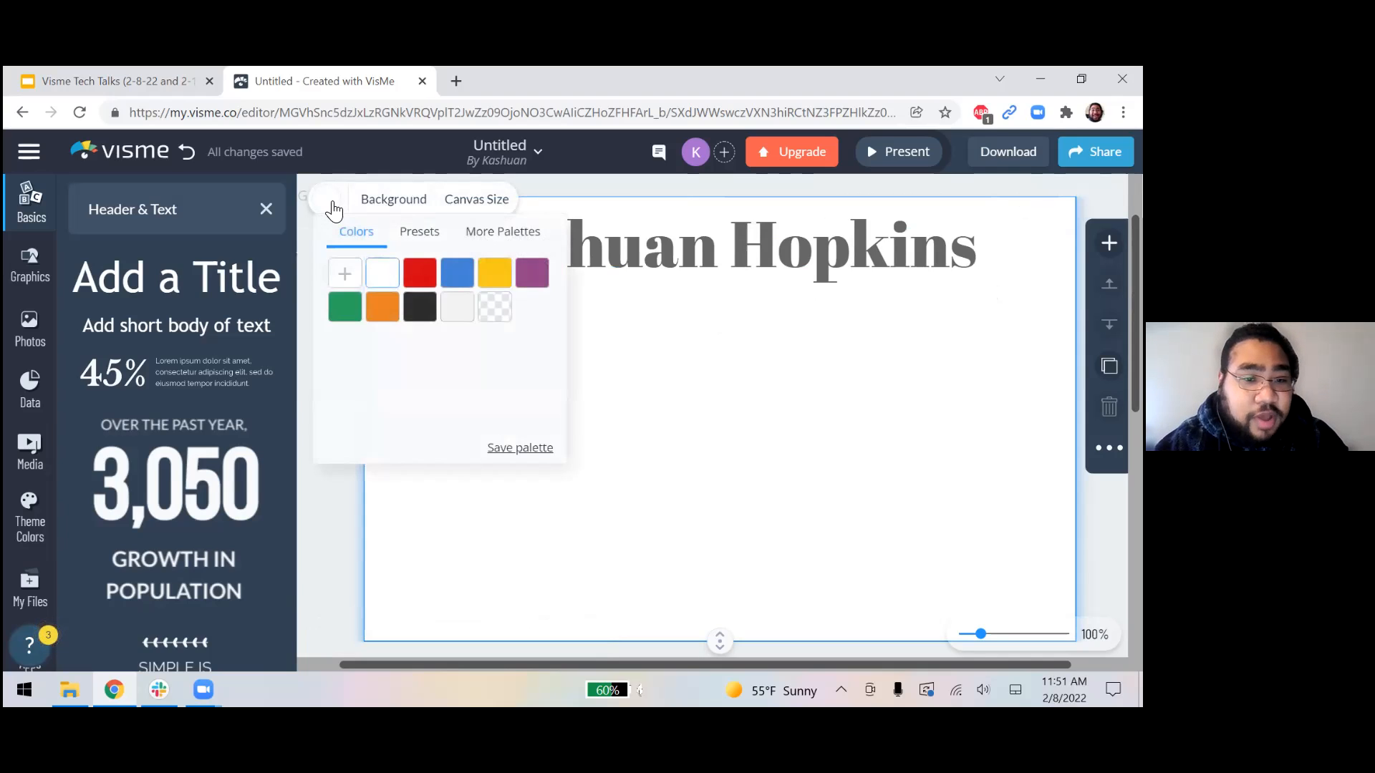
click(462, 283)
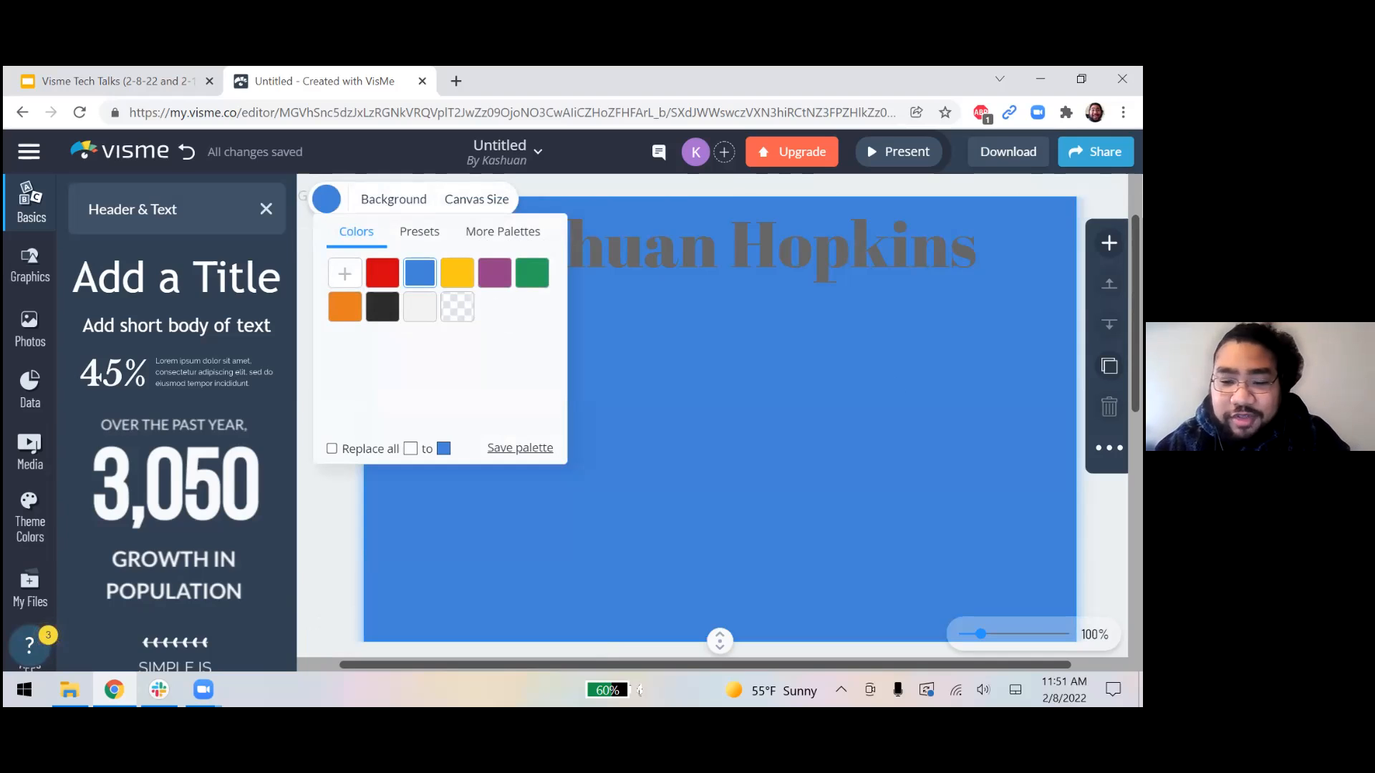
key(Escape)
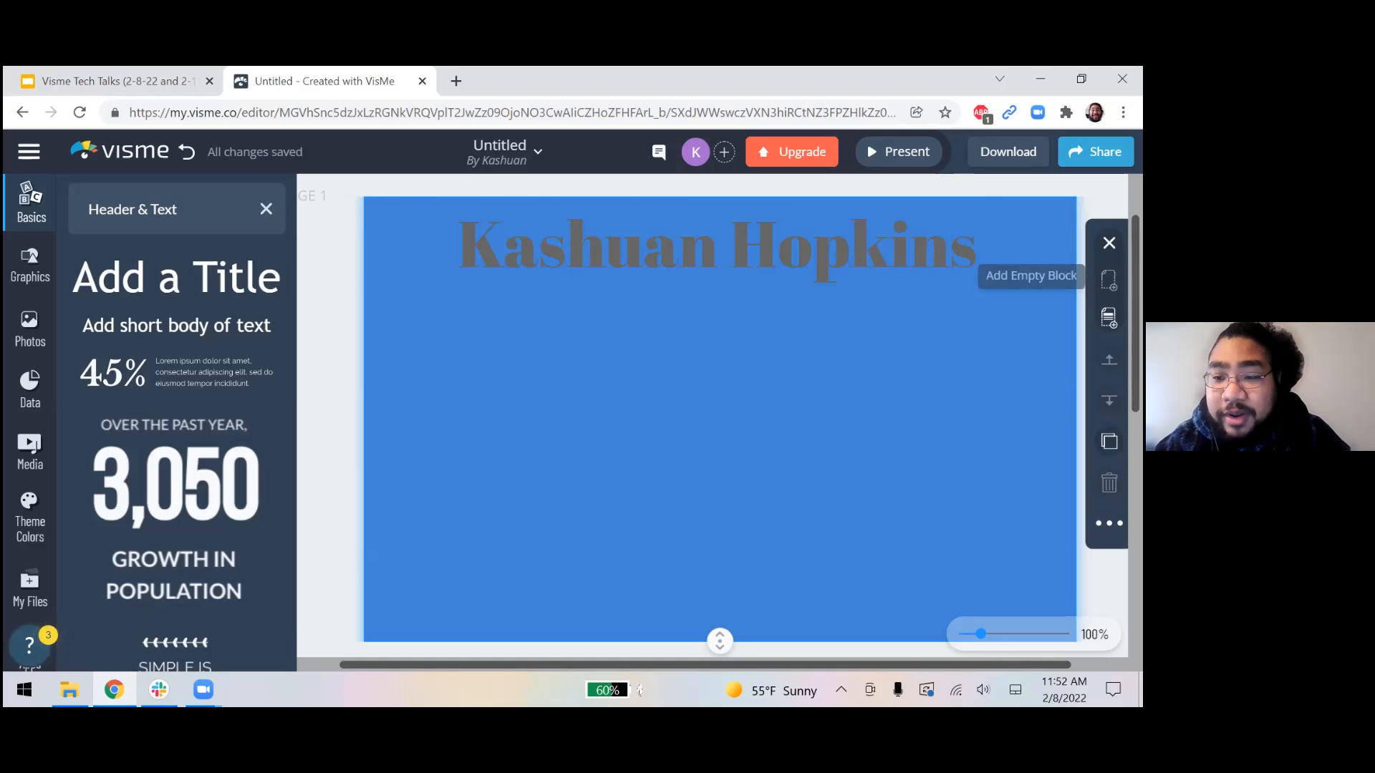
Step: Add an empty block below the blue title block and check the page's two-block layout
click(1108, 279)
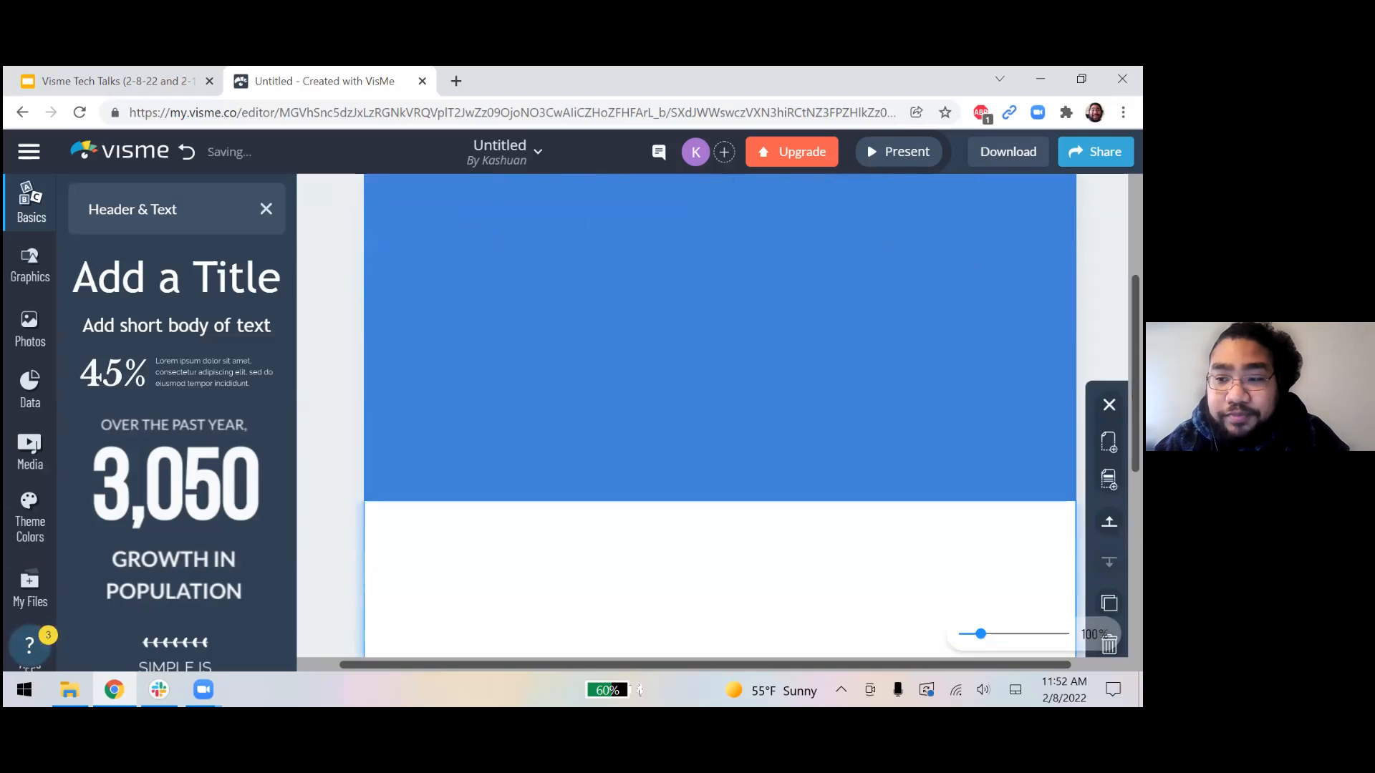
scroll(705, 405, up, 3)
scroll(705, 406, up, 3)
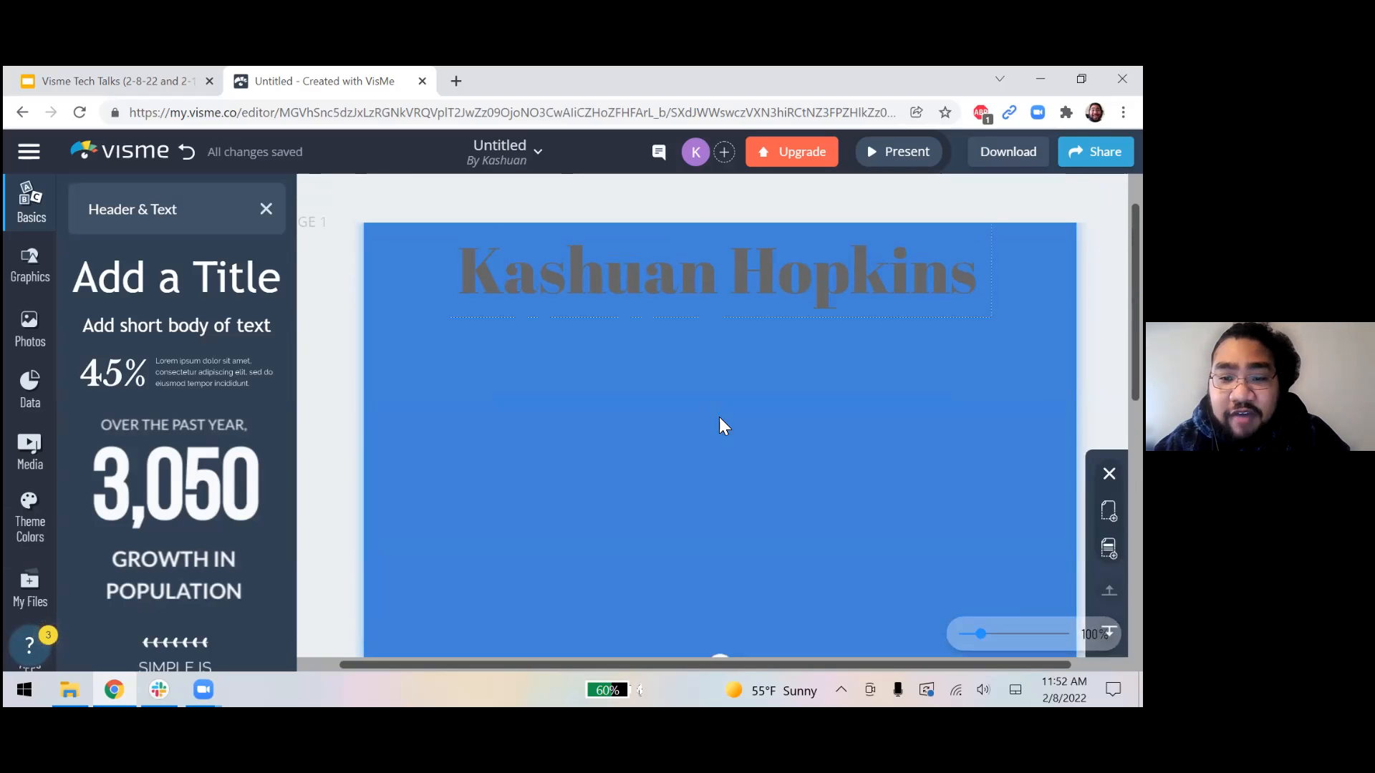
scroll(743, 474, down, 6)
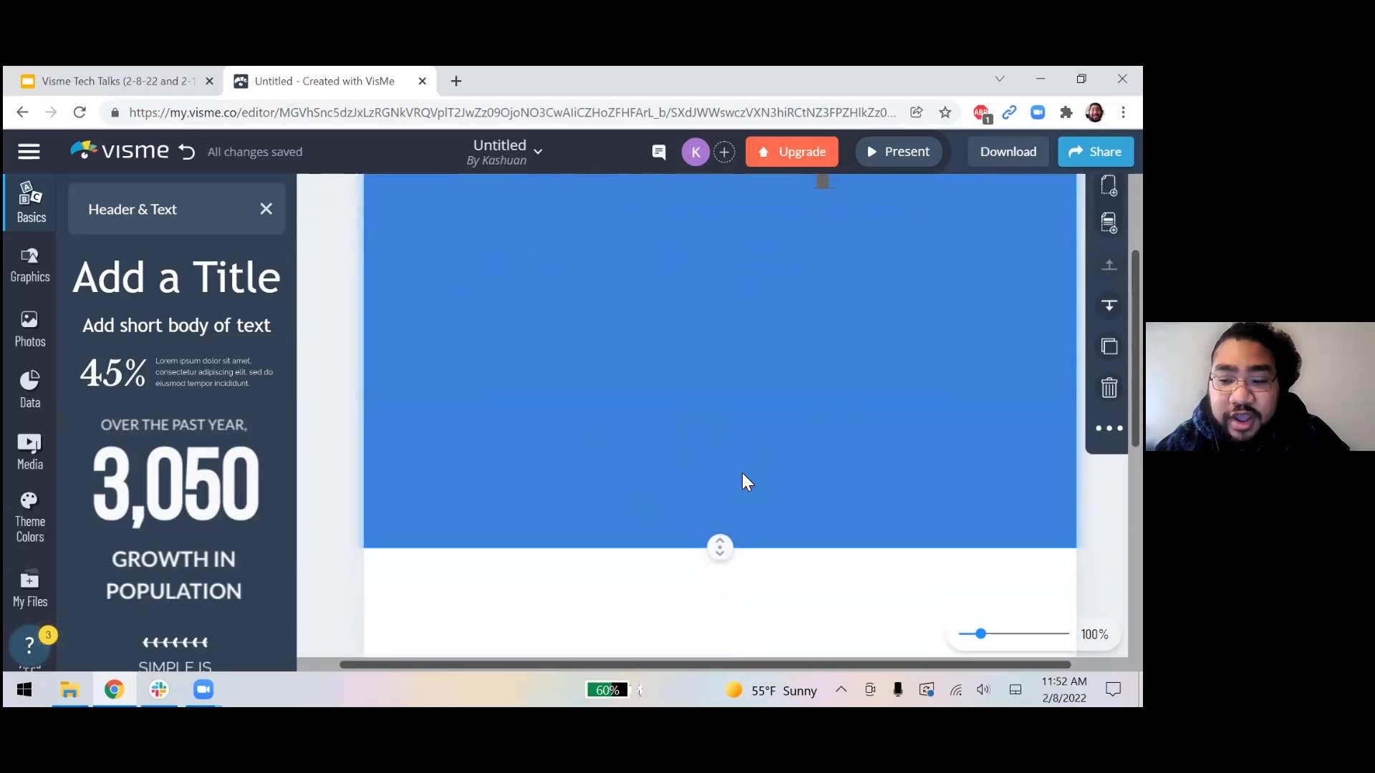
scroll(716, 439, down, 1)
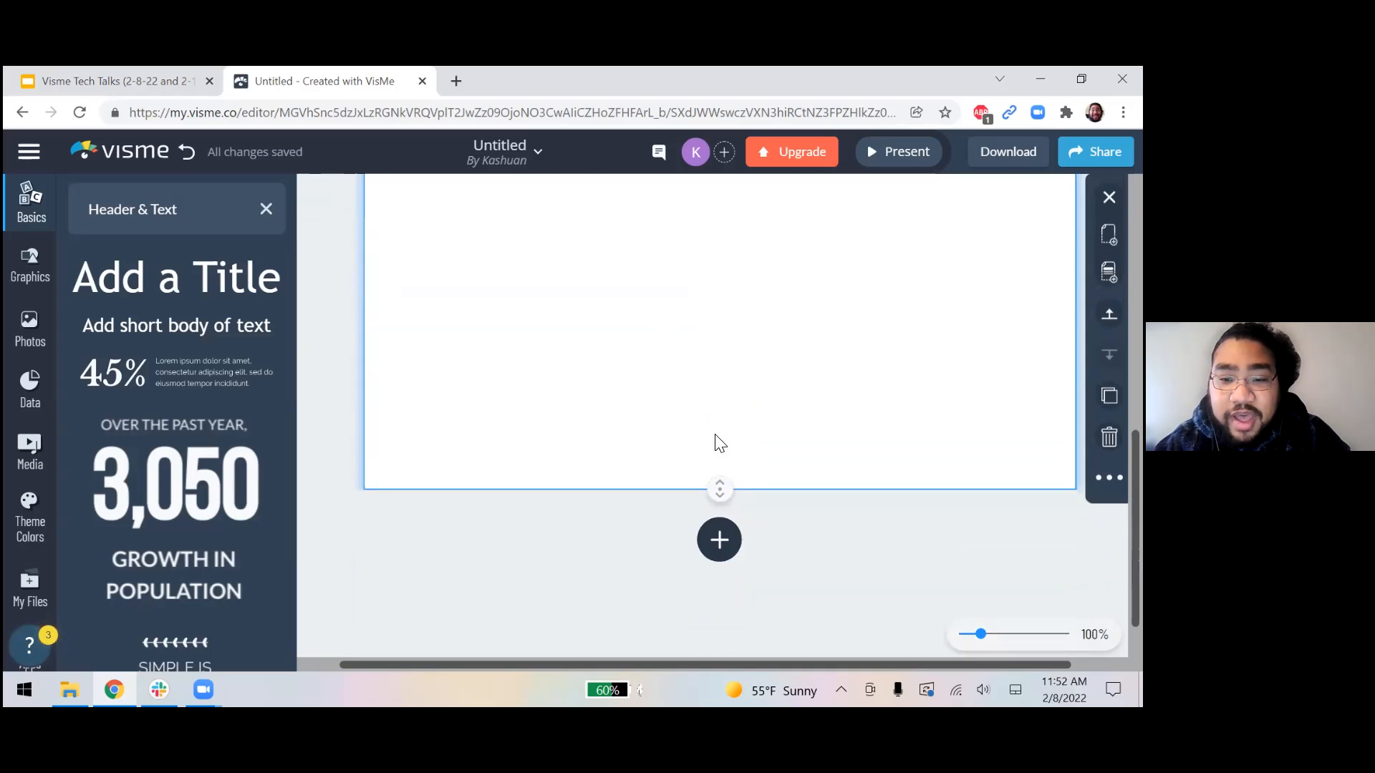
scroll(734, 463, up, 1)
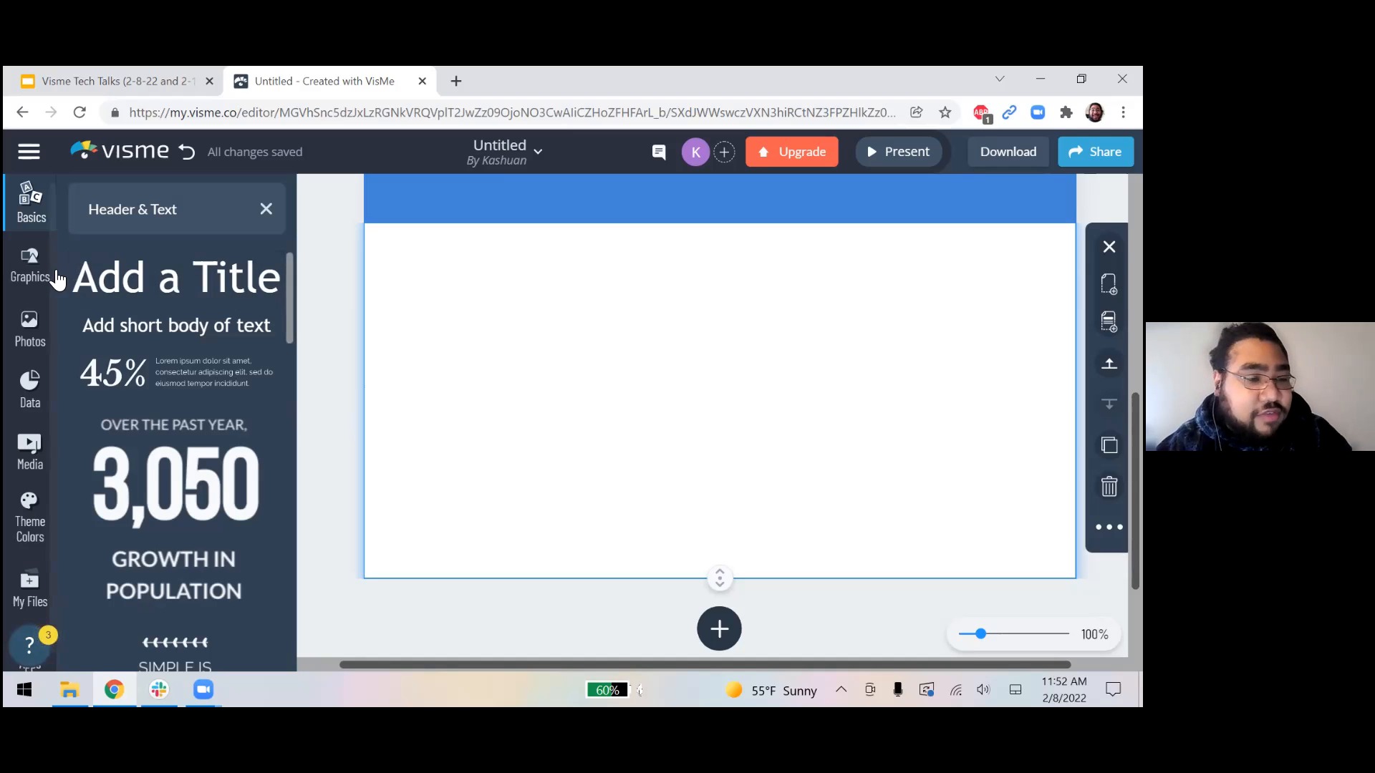
Step: Browse the animated character graphics by category, including the full Casual collection
click(31, 270)
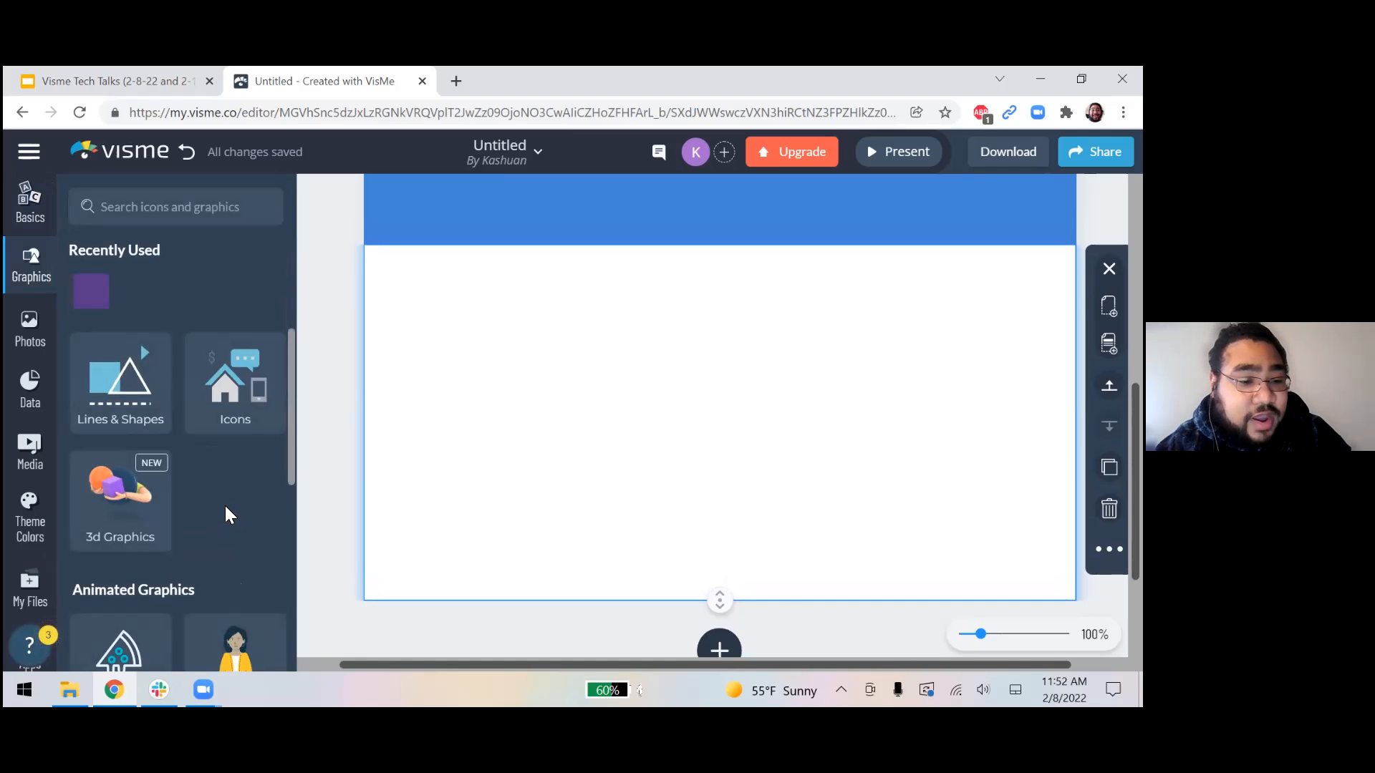
scroll(225, 516, down, 2)
scroll(224, 516, up, 1)
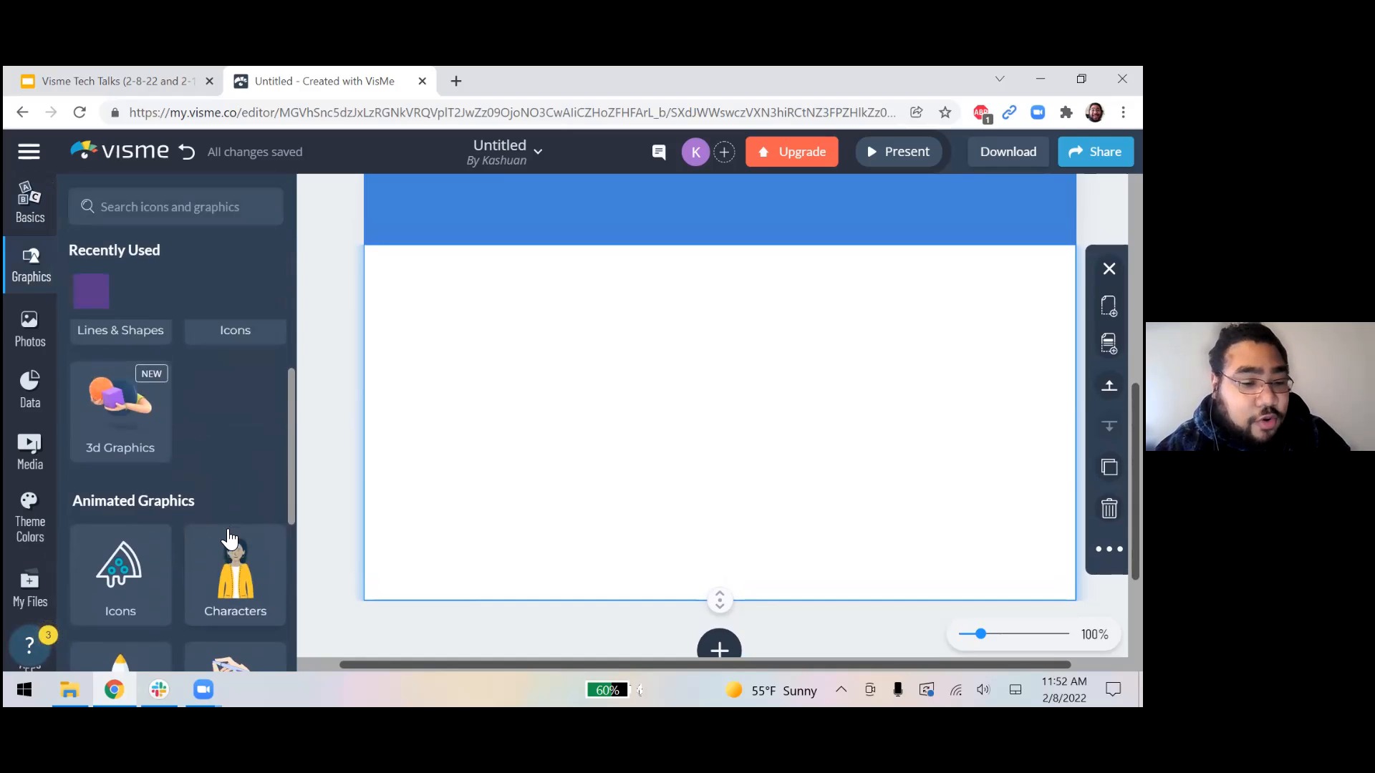
scroll(229, 516, down, 1)
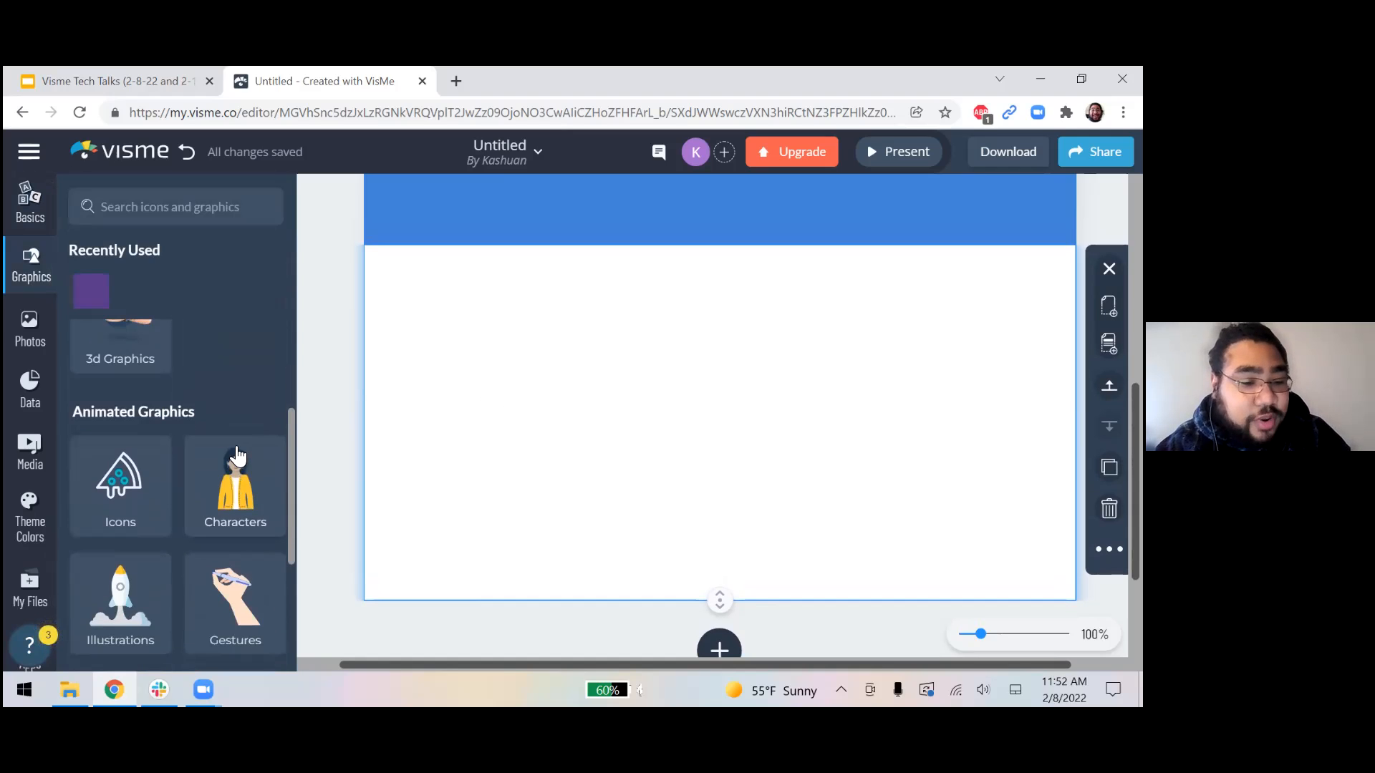
click(254, 498)
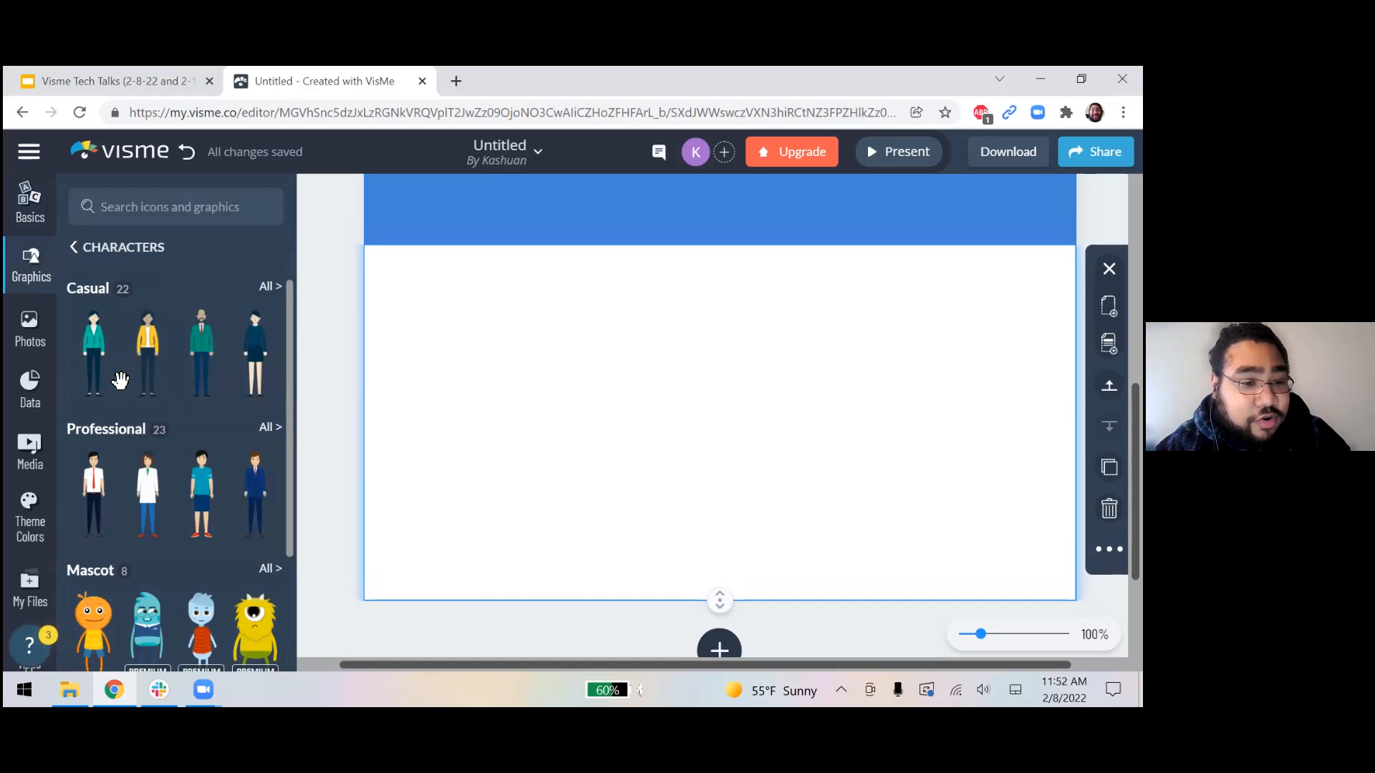
scroll(210, 347, down, 2)
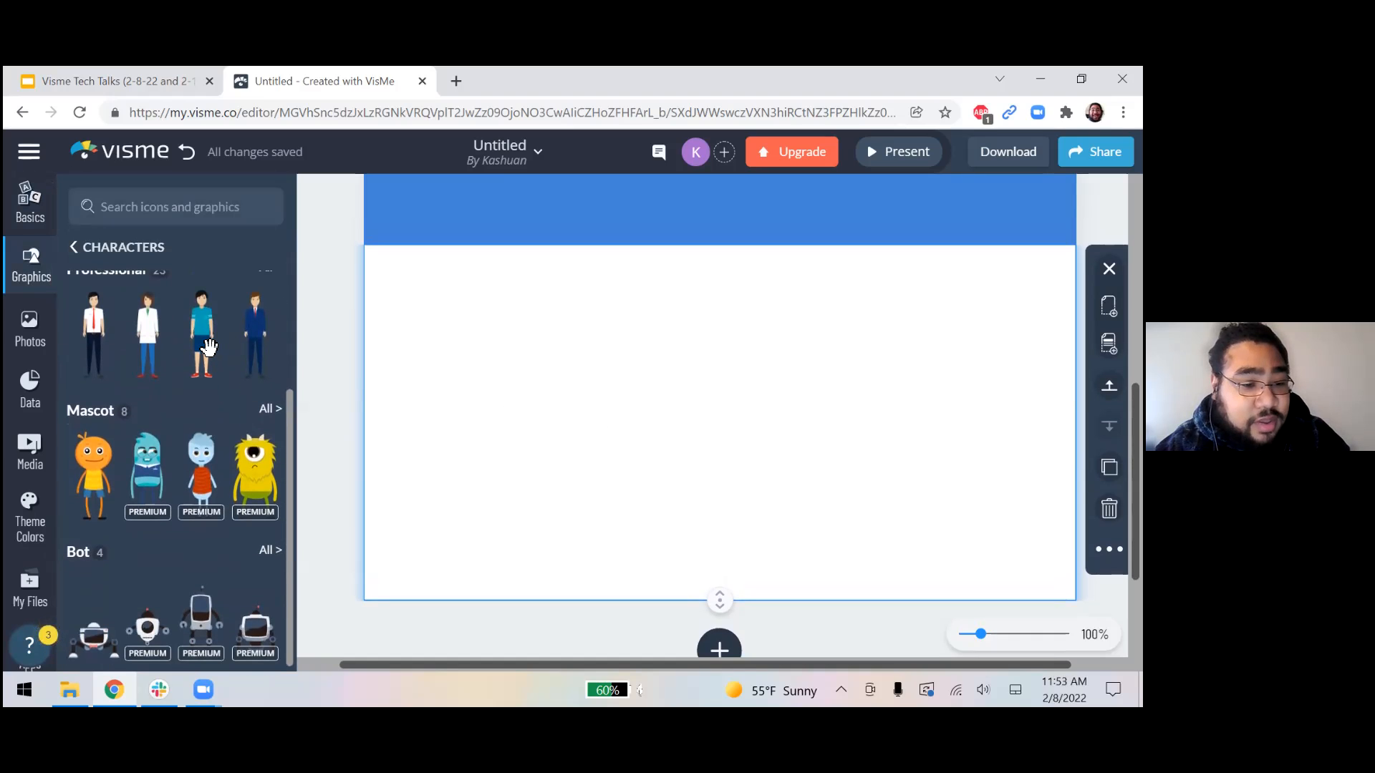
scroll(217, 469, up, 2)
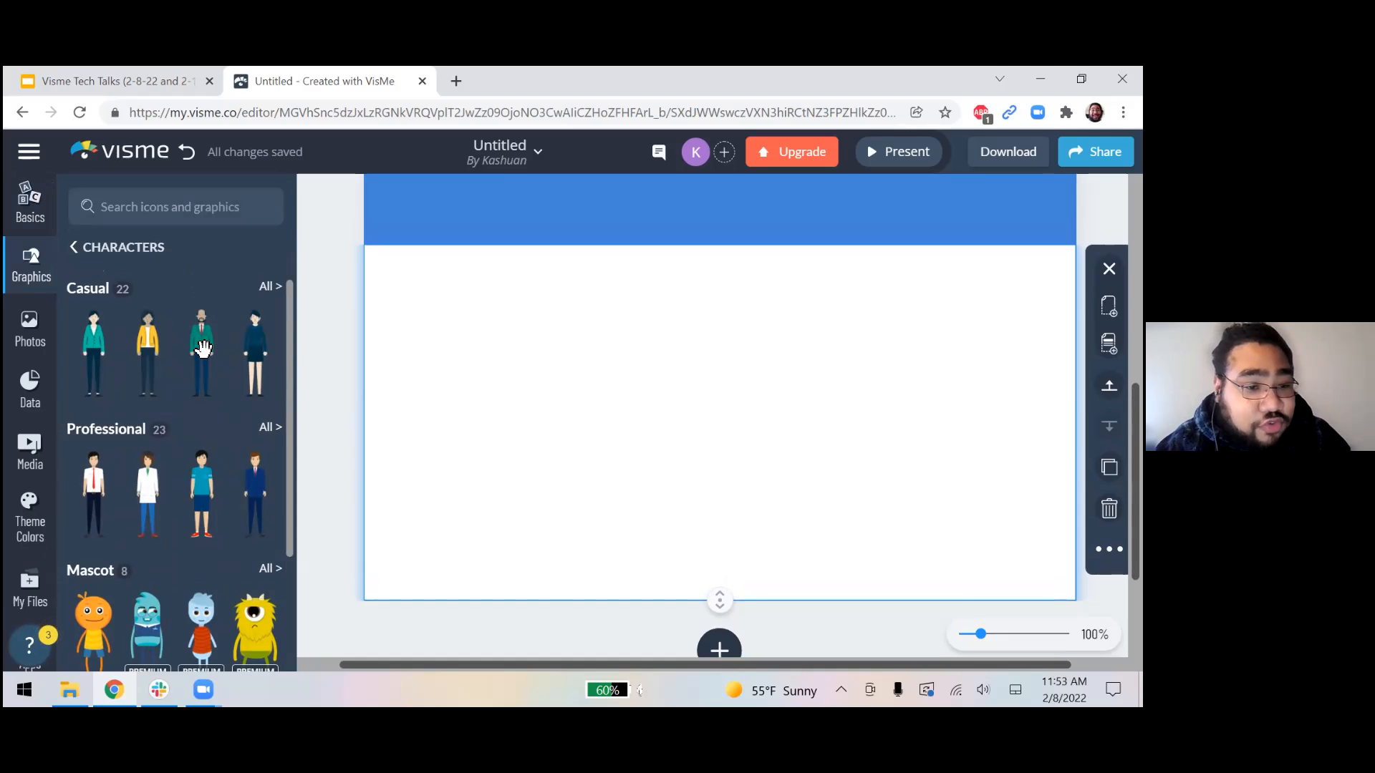
click(270, 288)
scroll(263, 443, down, 1)
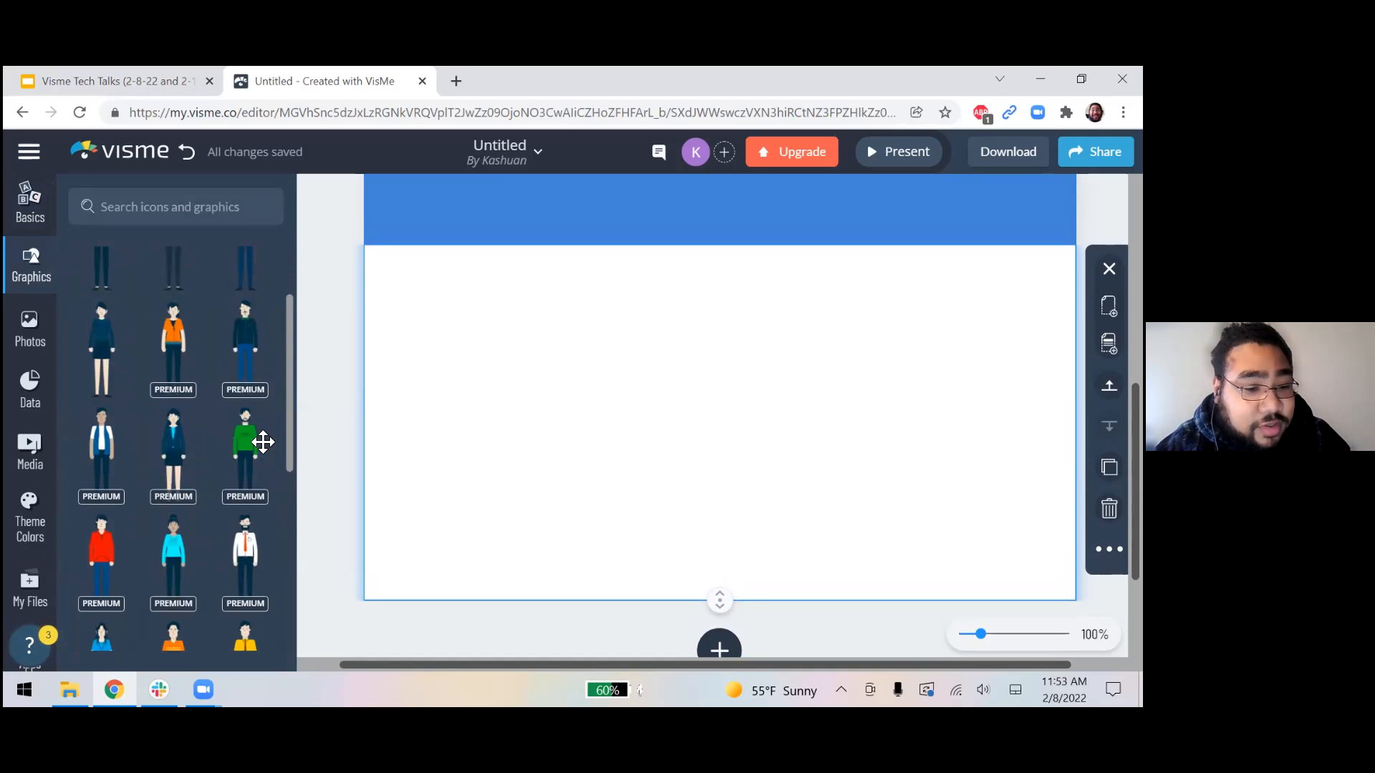
scroll(264, 442, down, 5)
scroll(176, 367, up, 8)
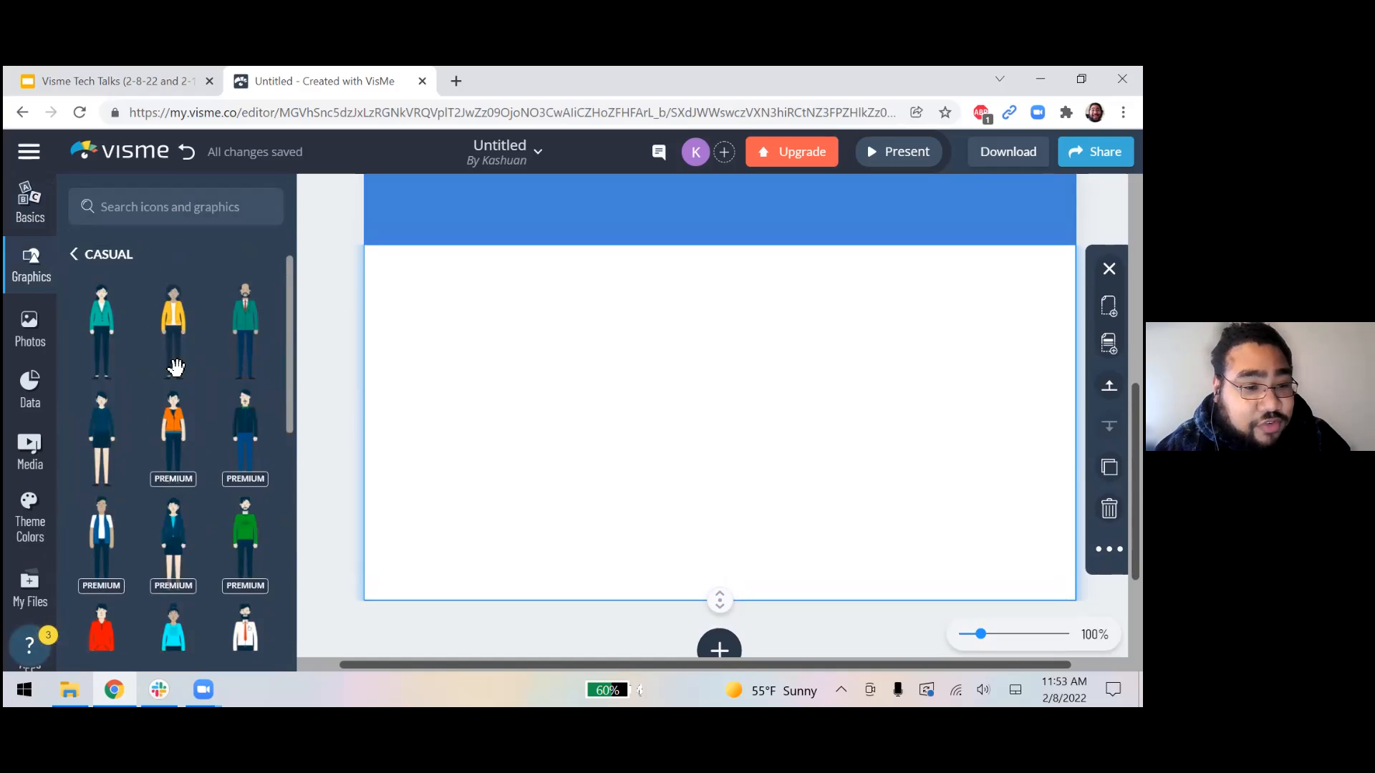
Step: Add the Casual woman in the green jacket and the man in the green suit, placing them at opposite edges of the white block
click(102, 337)
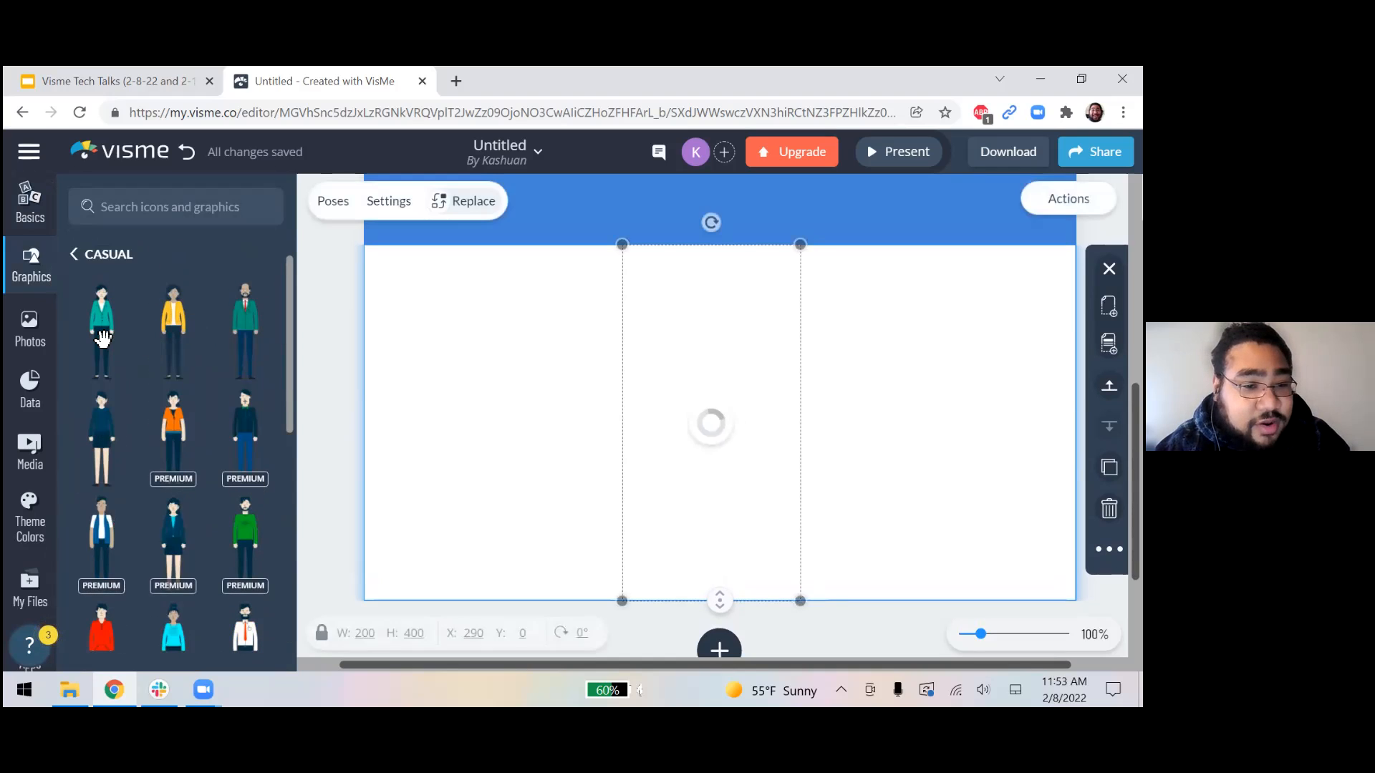
click(247, 324)
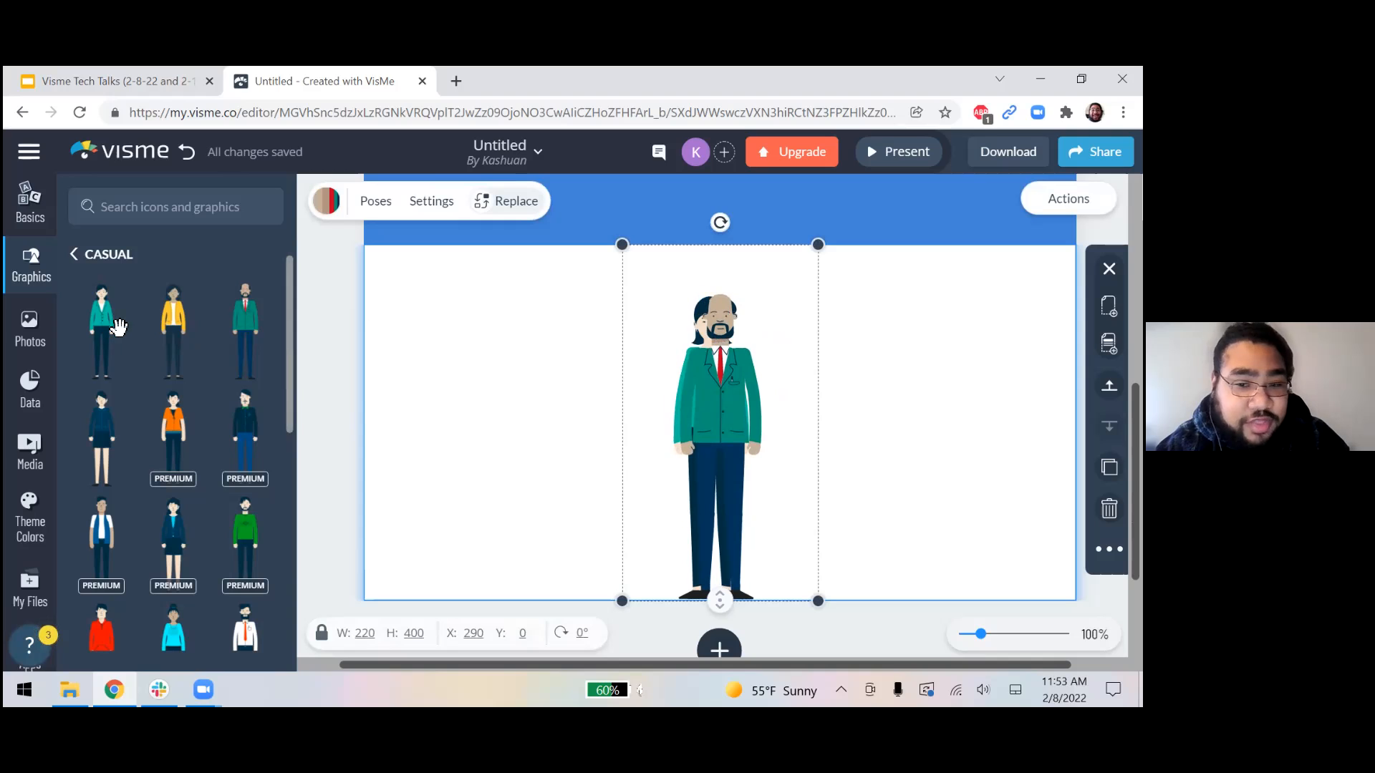
drag(723, 371, 1034, 376)
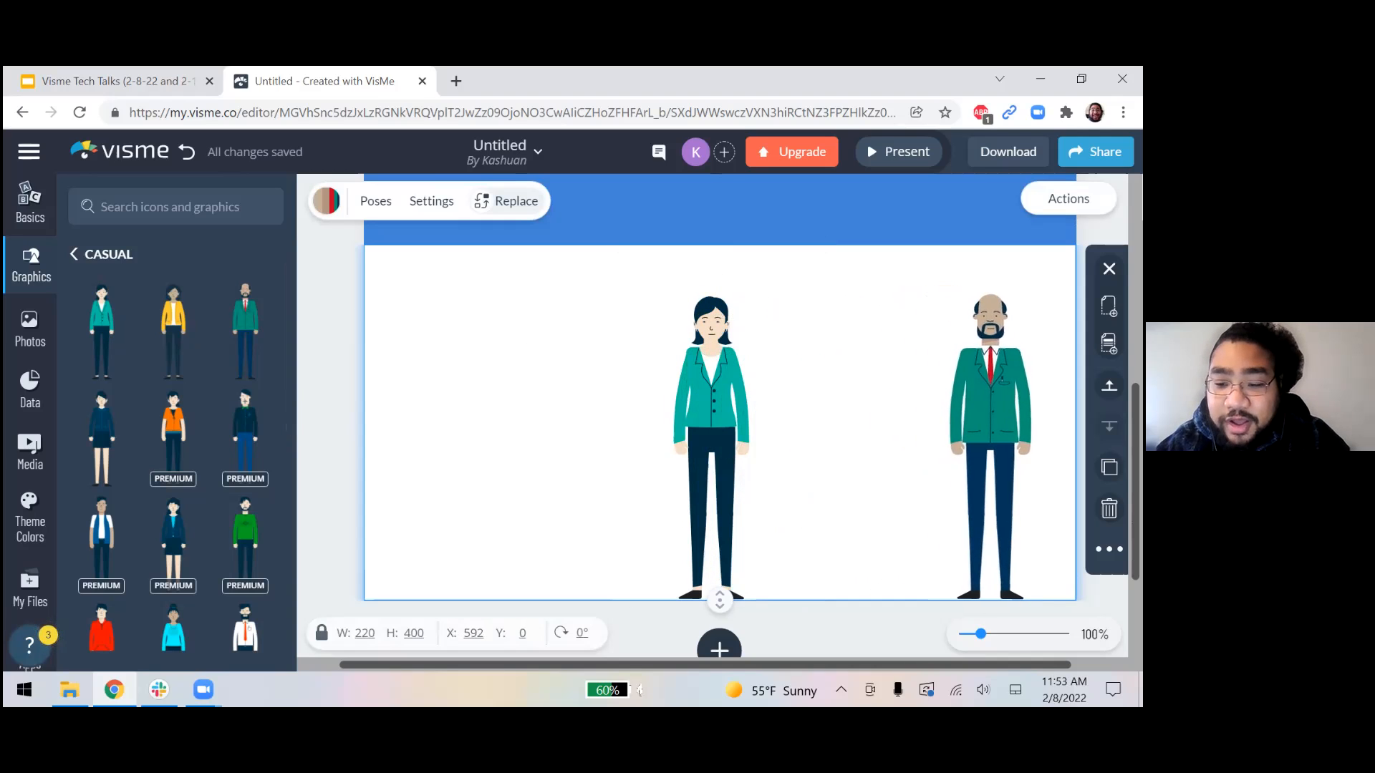
drag(705, 378, 449, 380)
drag(991, 379, 978, 380)
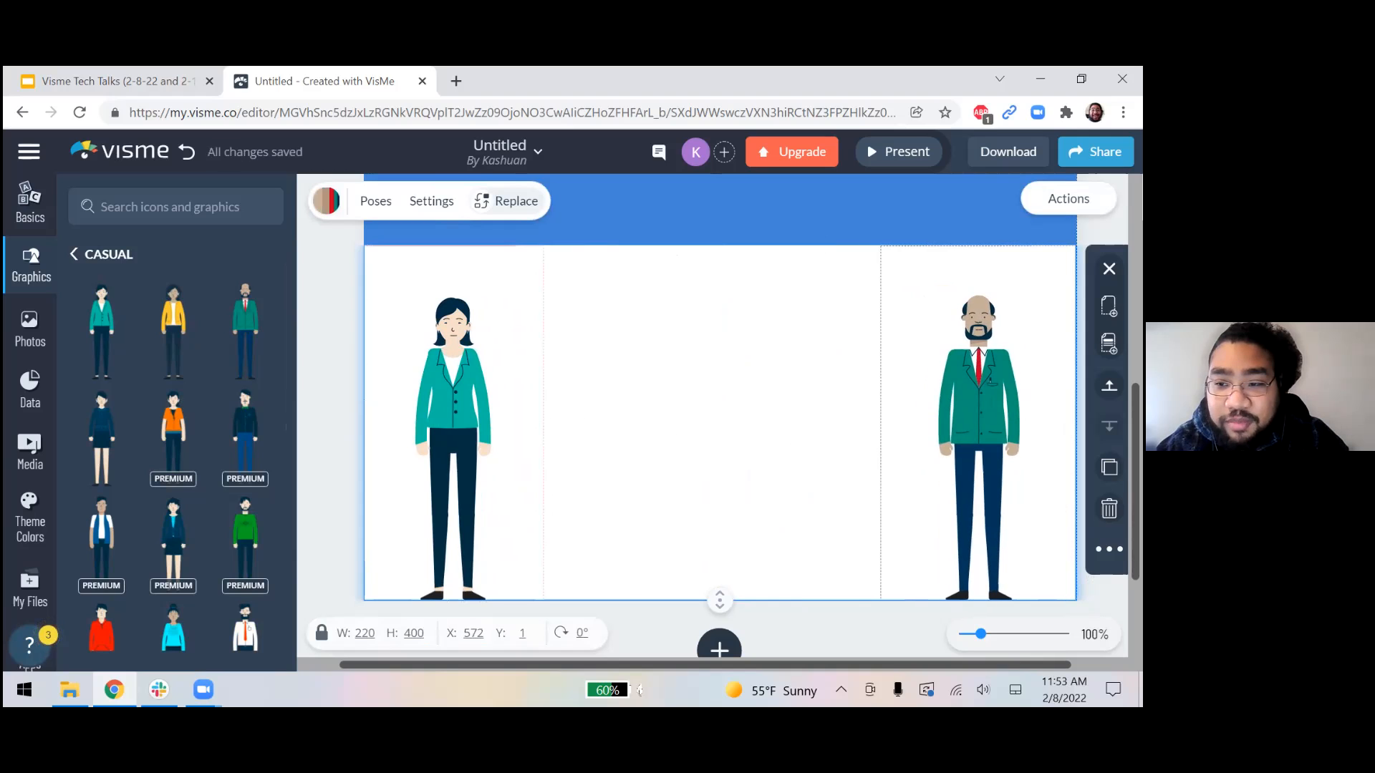
Step: Try several preset skin tones on the suited man and settle on the medium-brown one
click(438, 401)
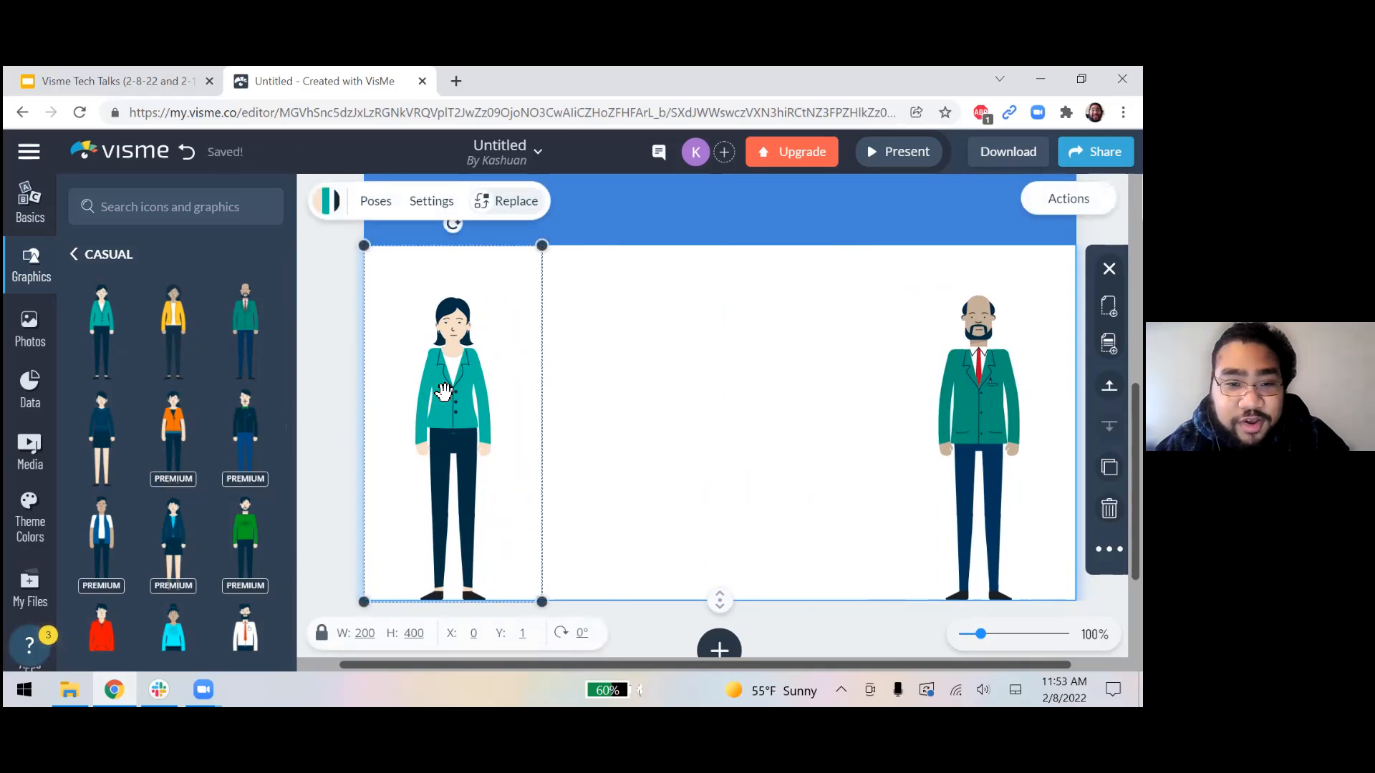
click(960, 386)
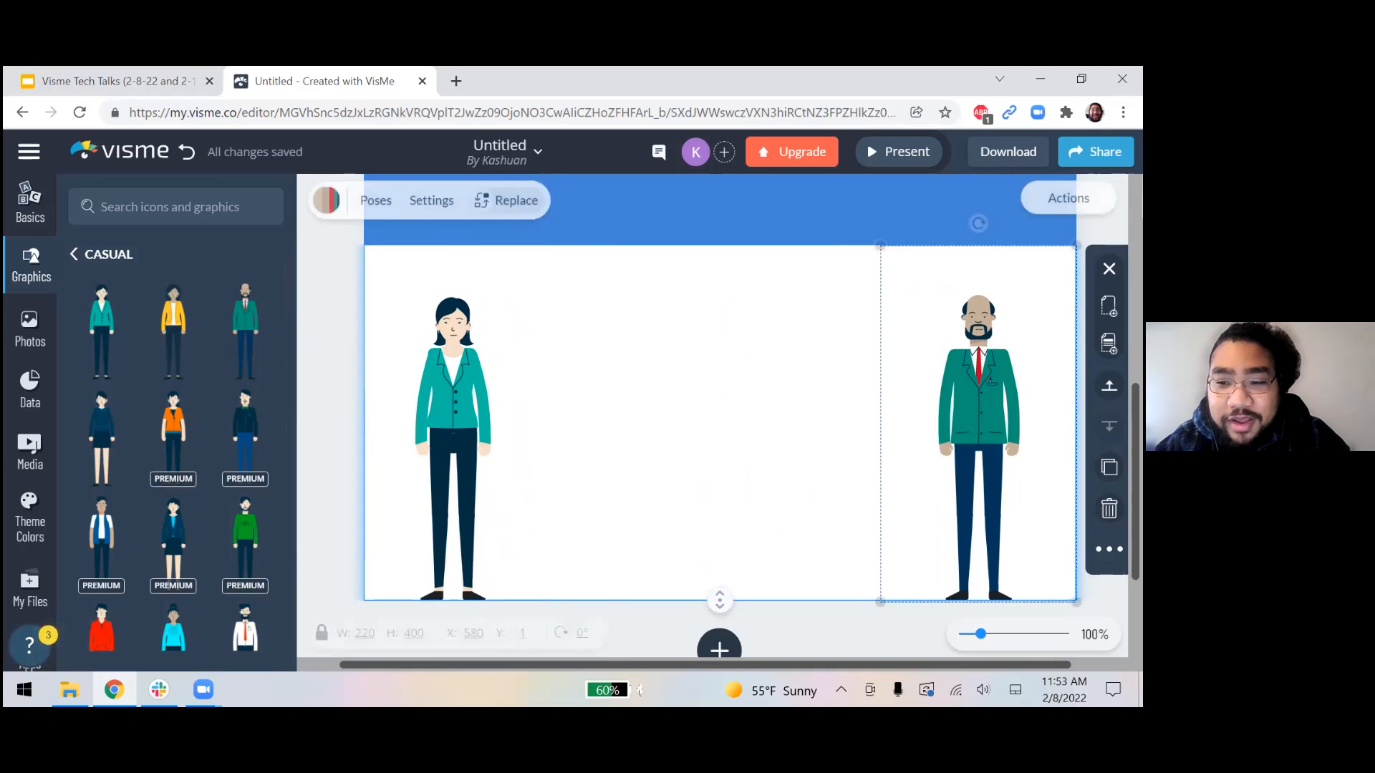
click(327, 204)
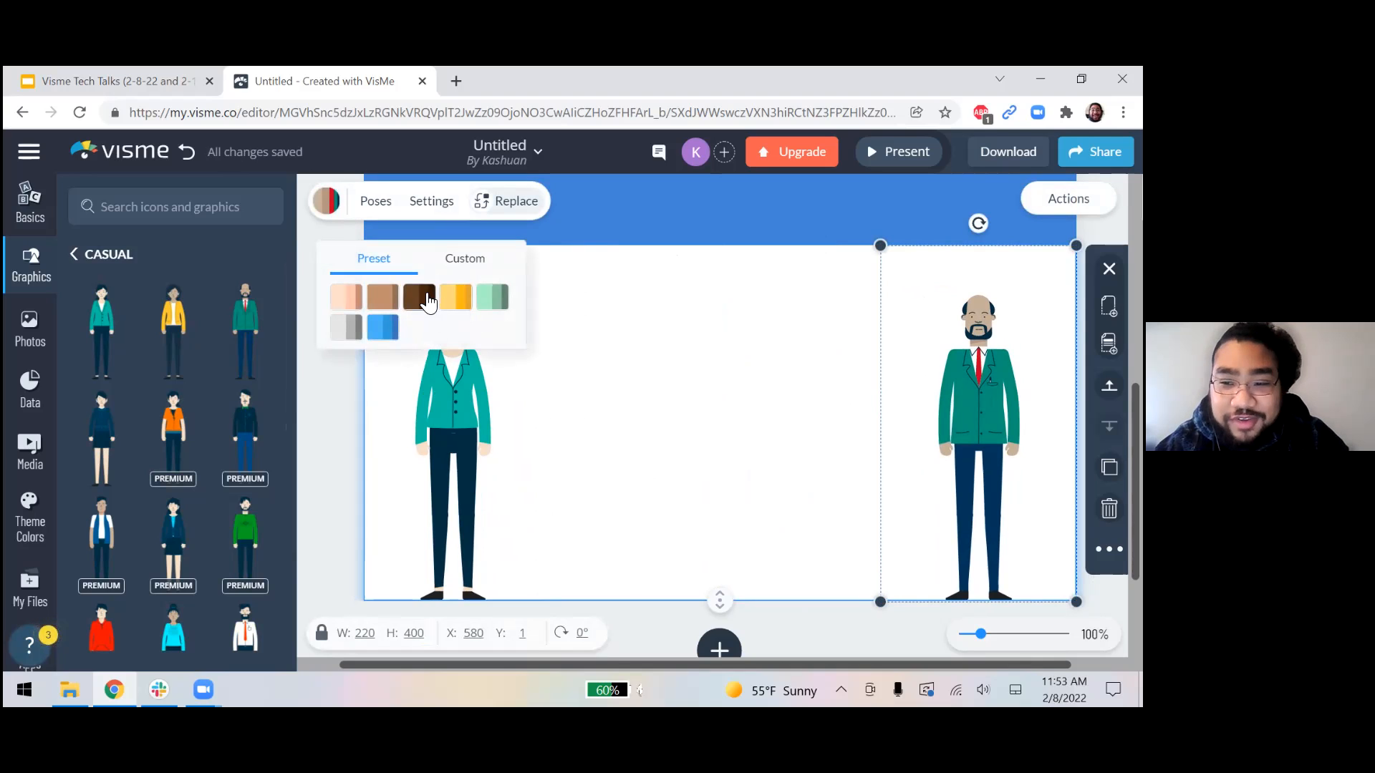
click(451, 295)
click(407, 299)
click(383, 308)
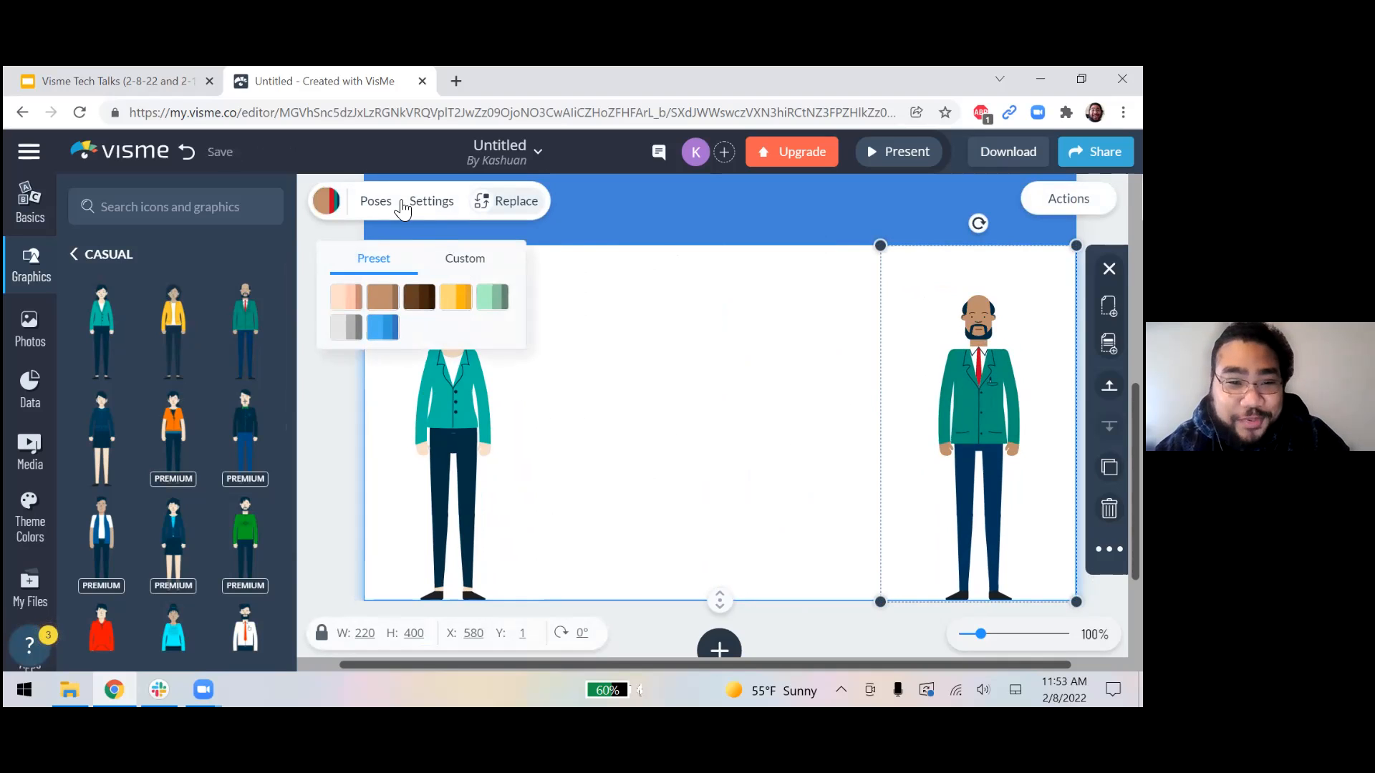
Step: Preview the Explaining pose on the suited man, give him the megaphone announcing pose, and check his animation settings and replace option
click(378, 202)
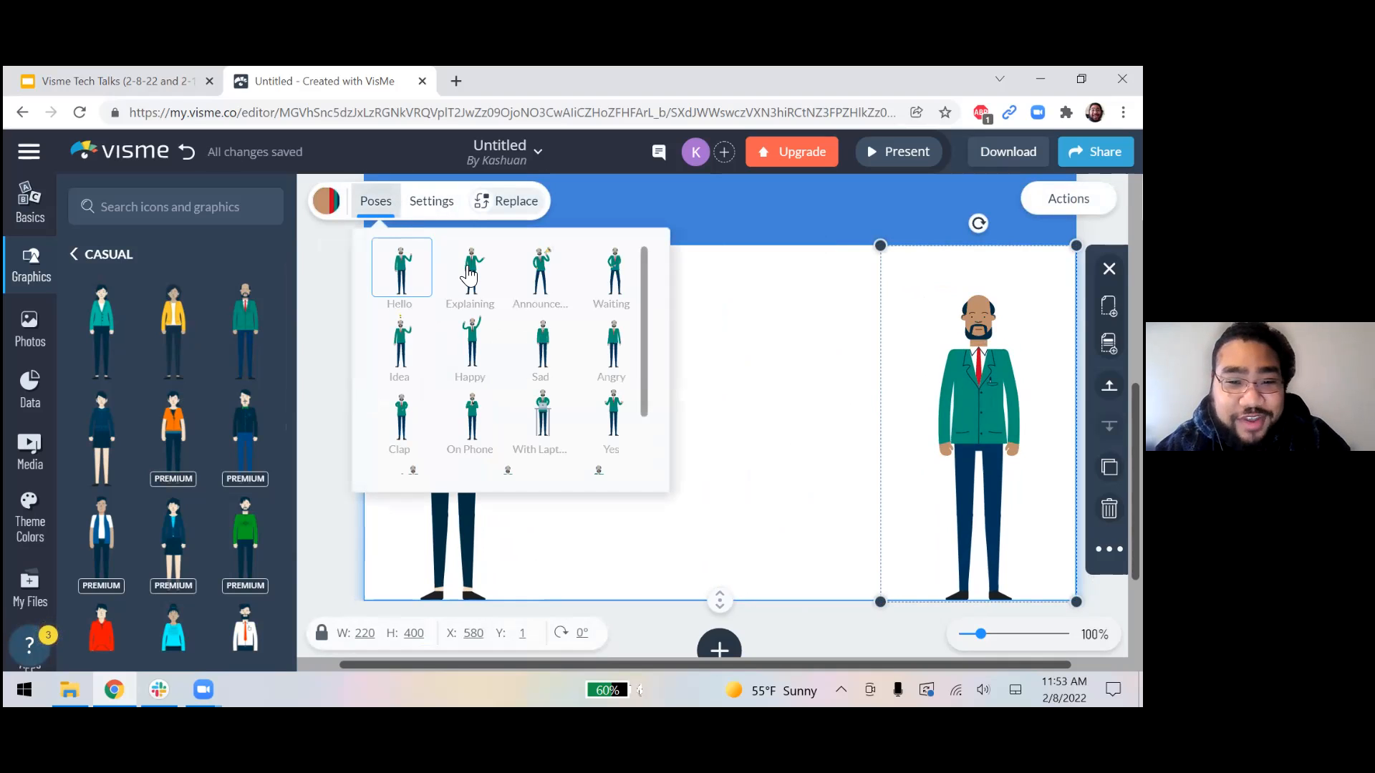
click(470, 275)
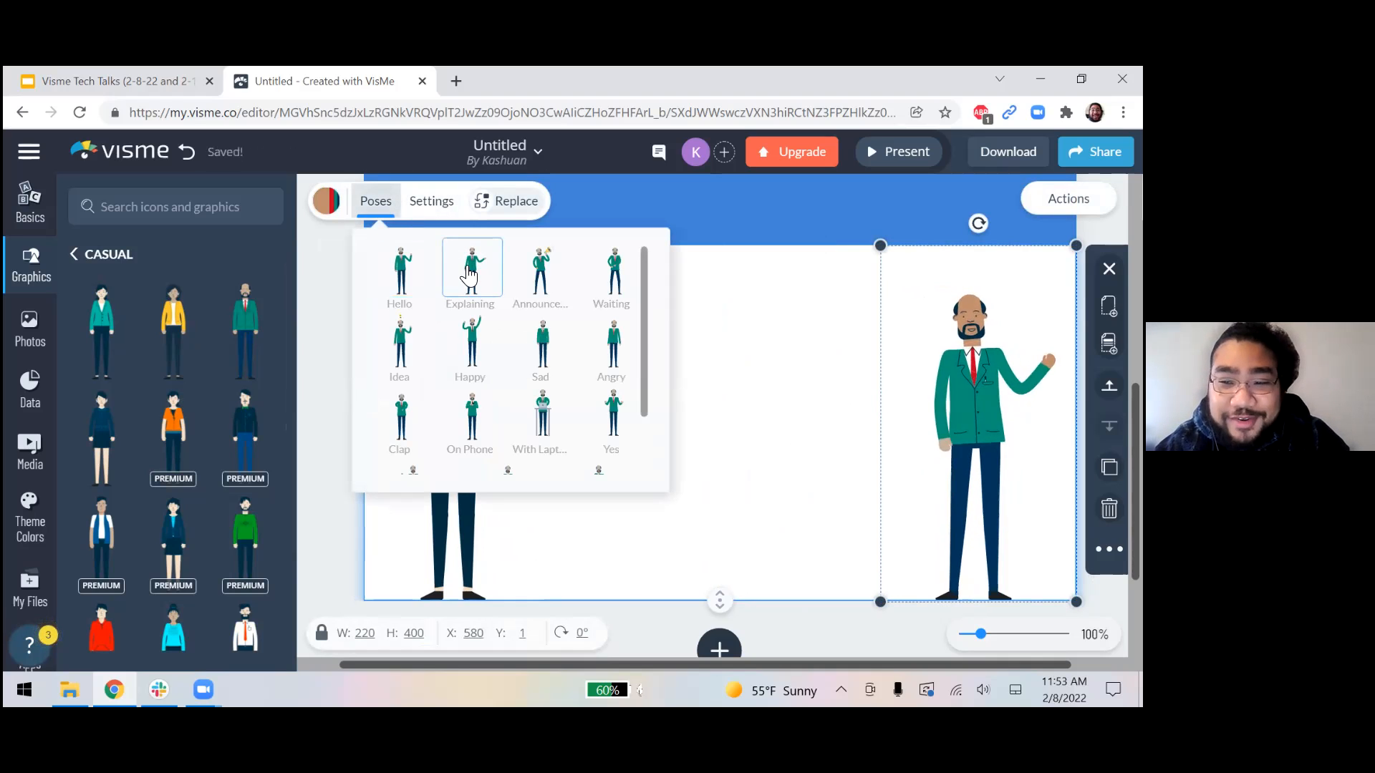
click(539, 286)
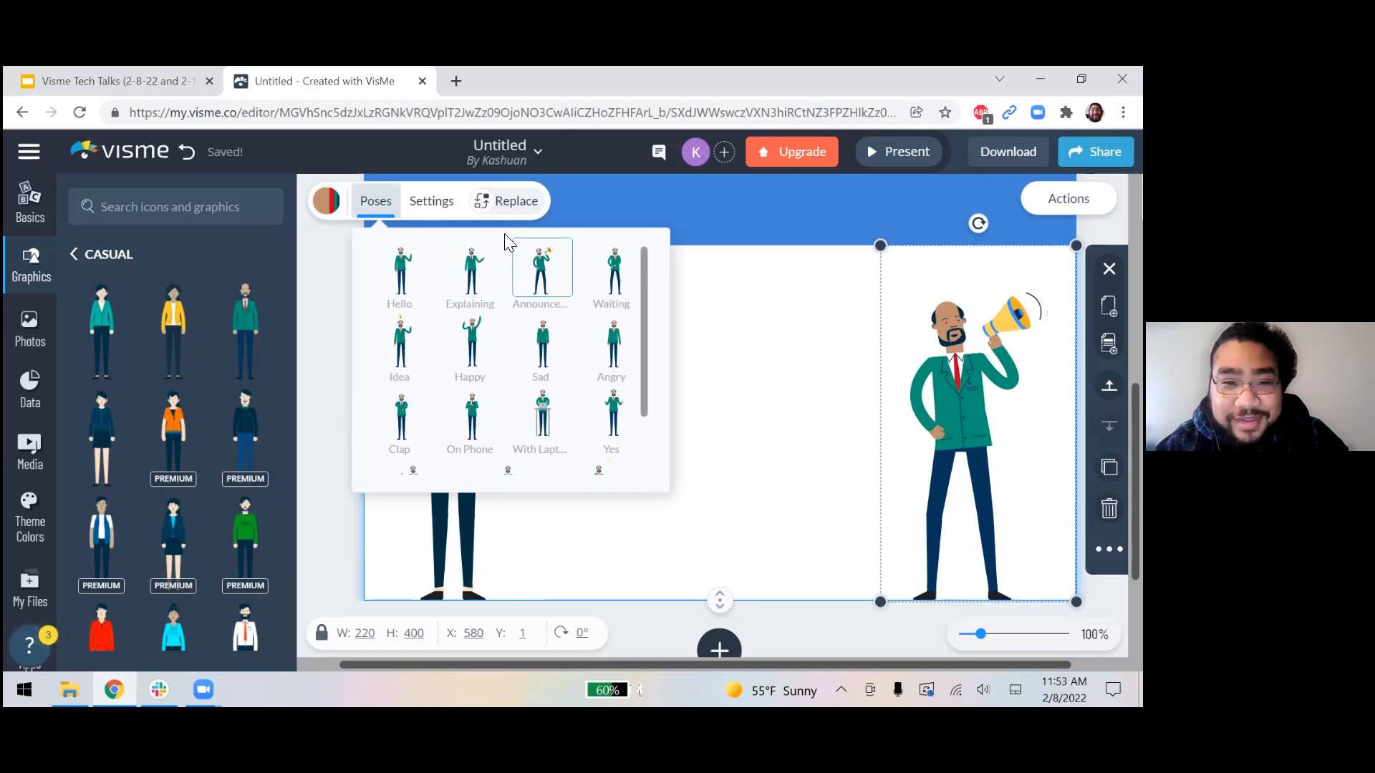
click(458, 209)
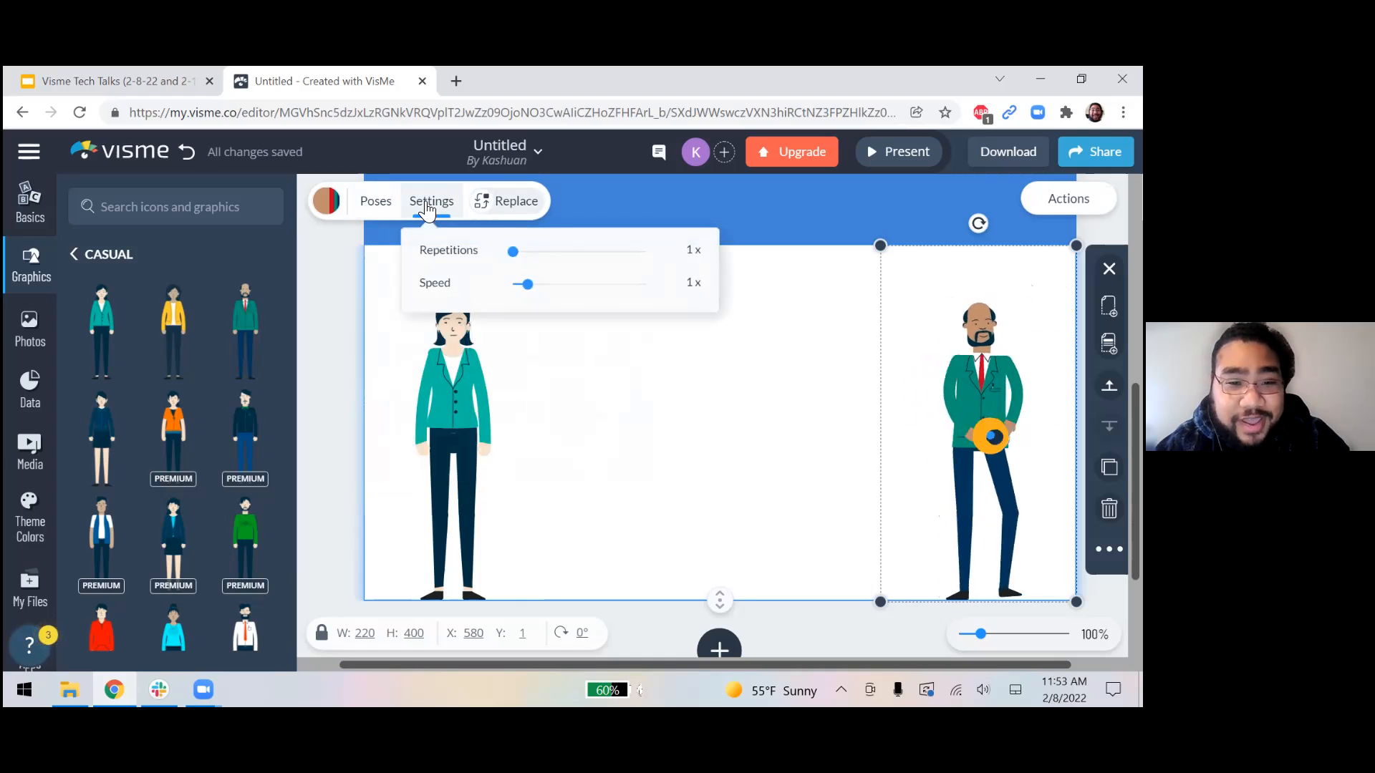
click(509, 201)
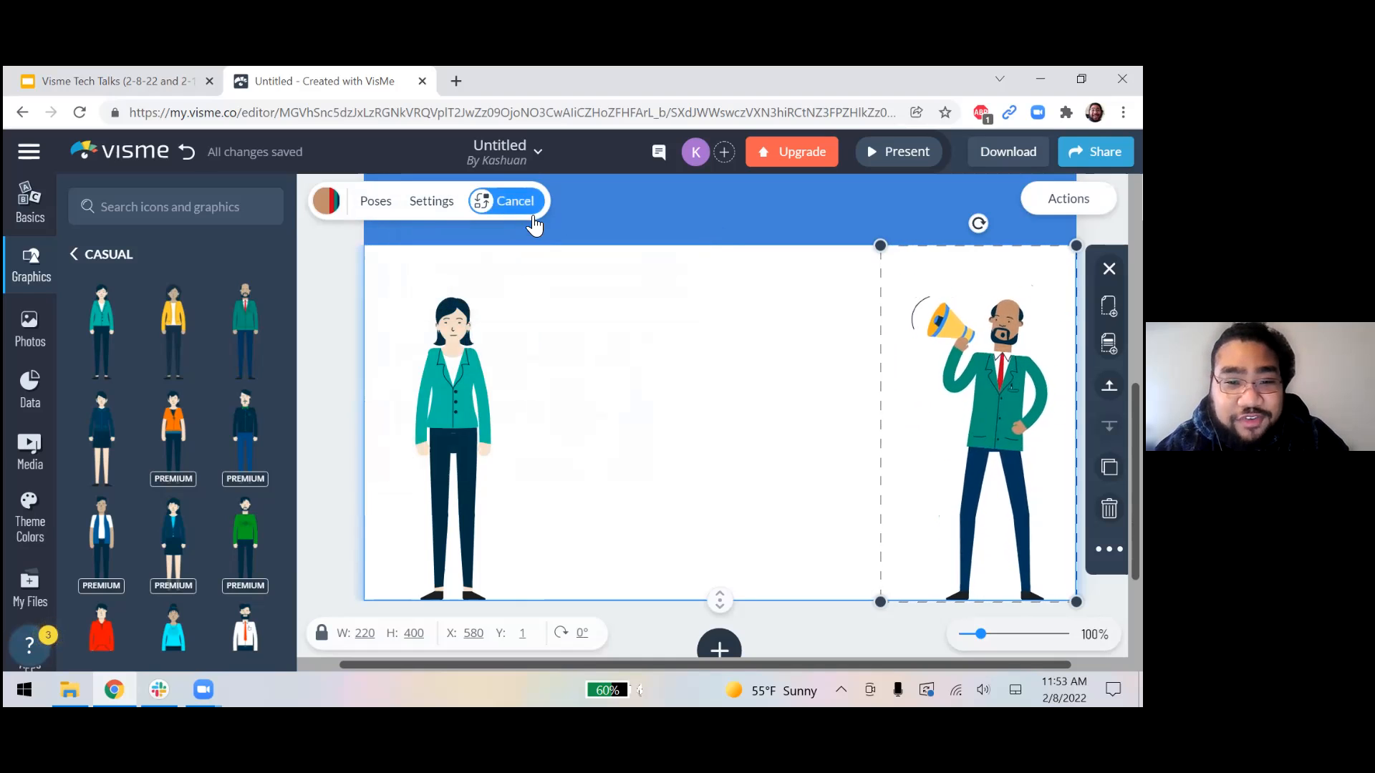
click(645, 376)
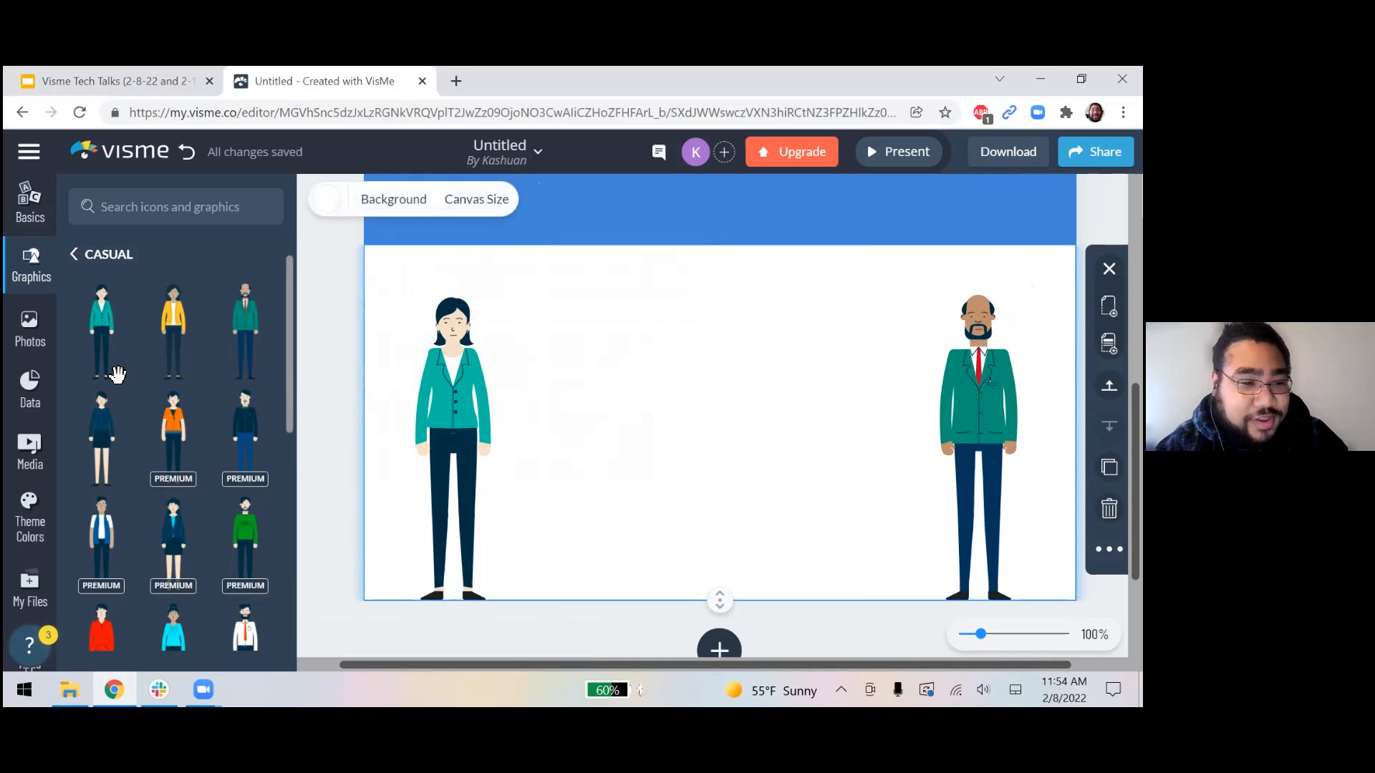
scroll(706, 358, up, 5)
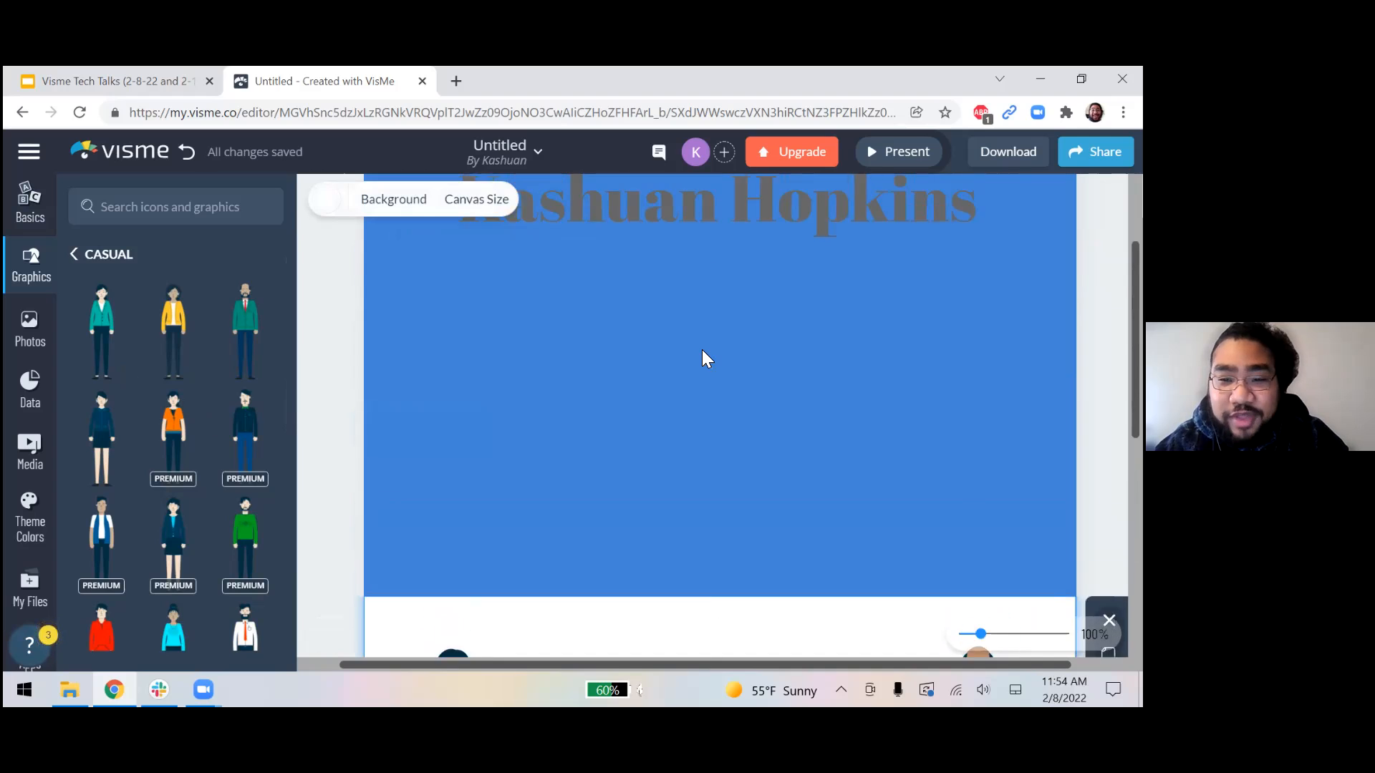
scroll(716, 412, down, 2)
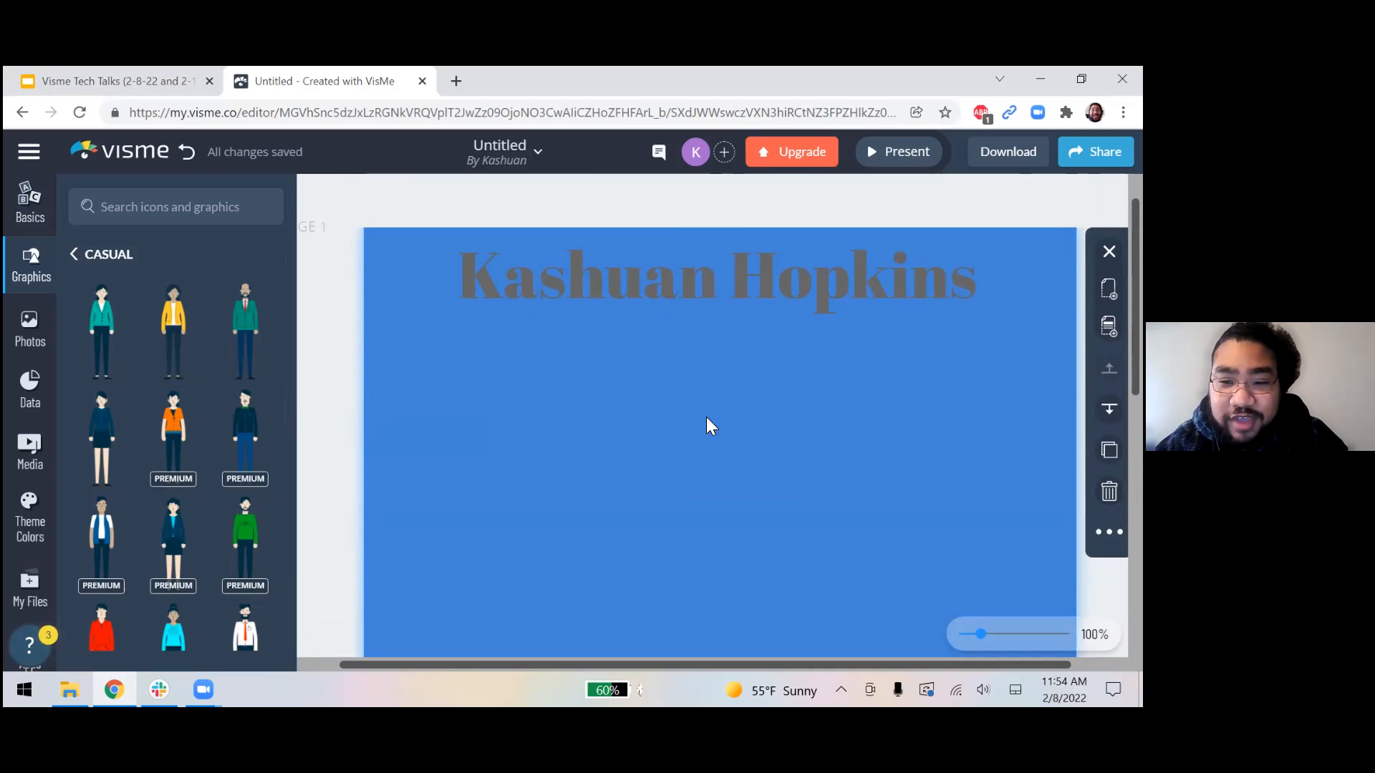
scroll(689, 390, down, 4)
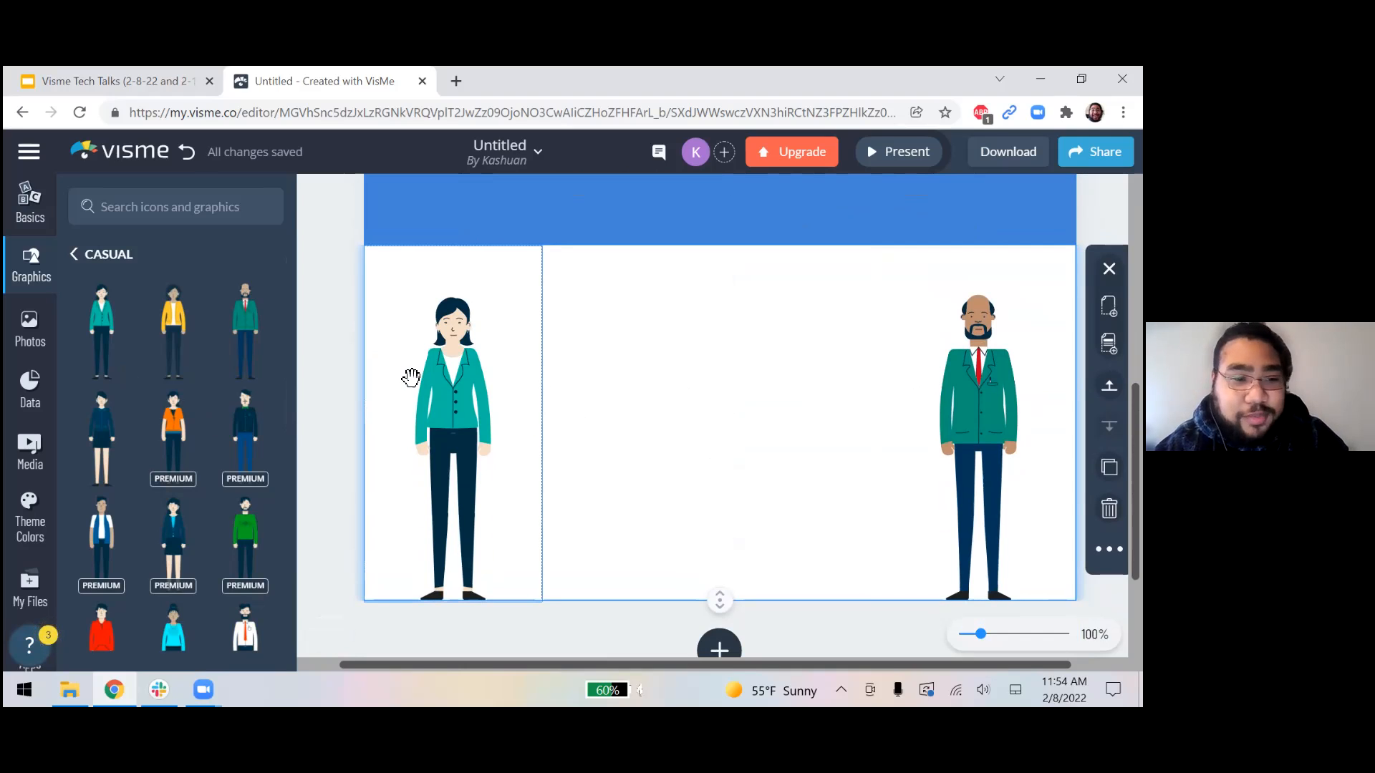
Step: Look through the available chart types, insert a Vertical Bar chart, and position it between the two characters at about X 193, Y 2
click(30, 392)
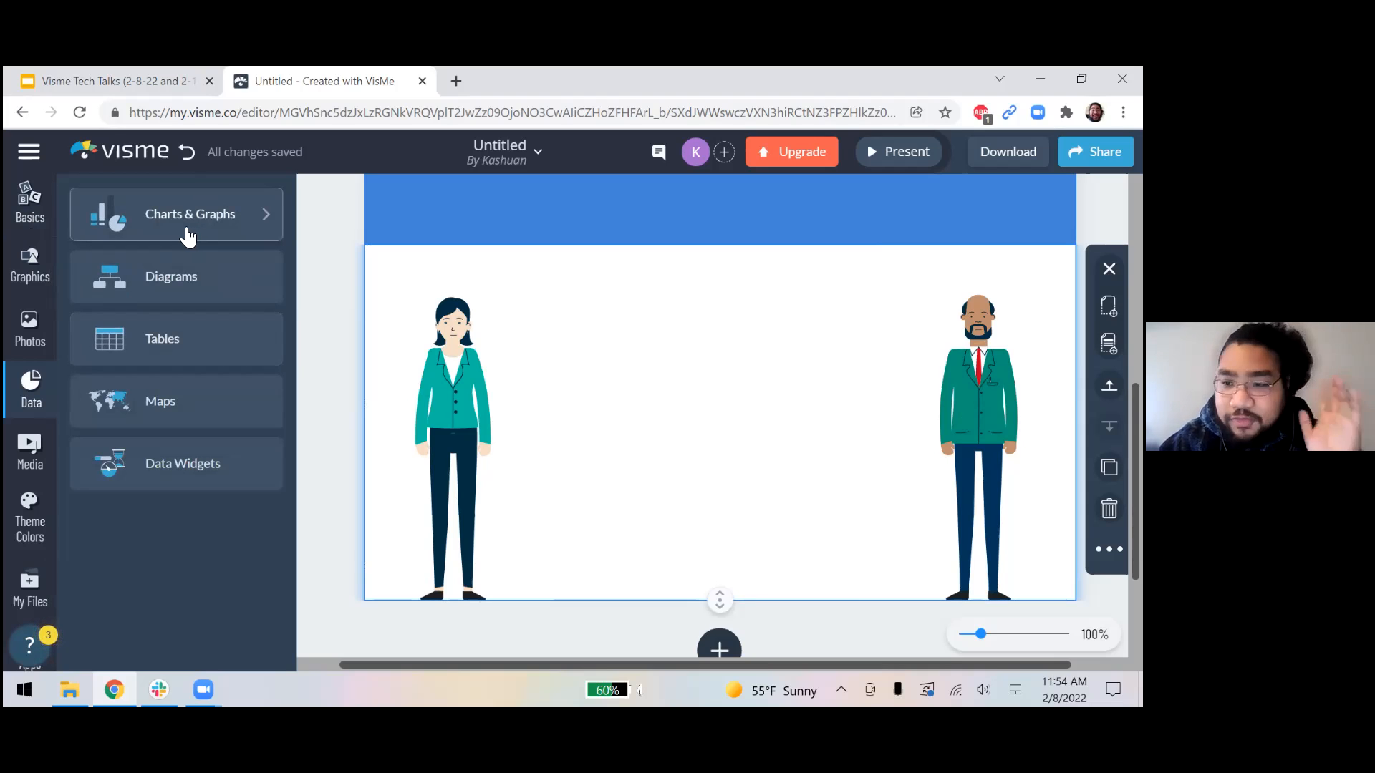
click(158, 224)
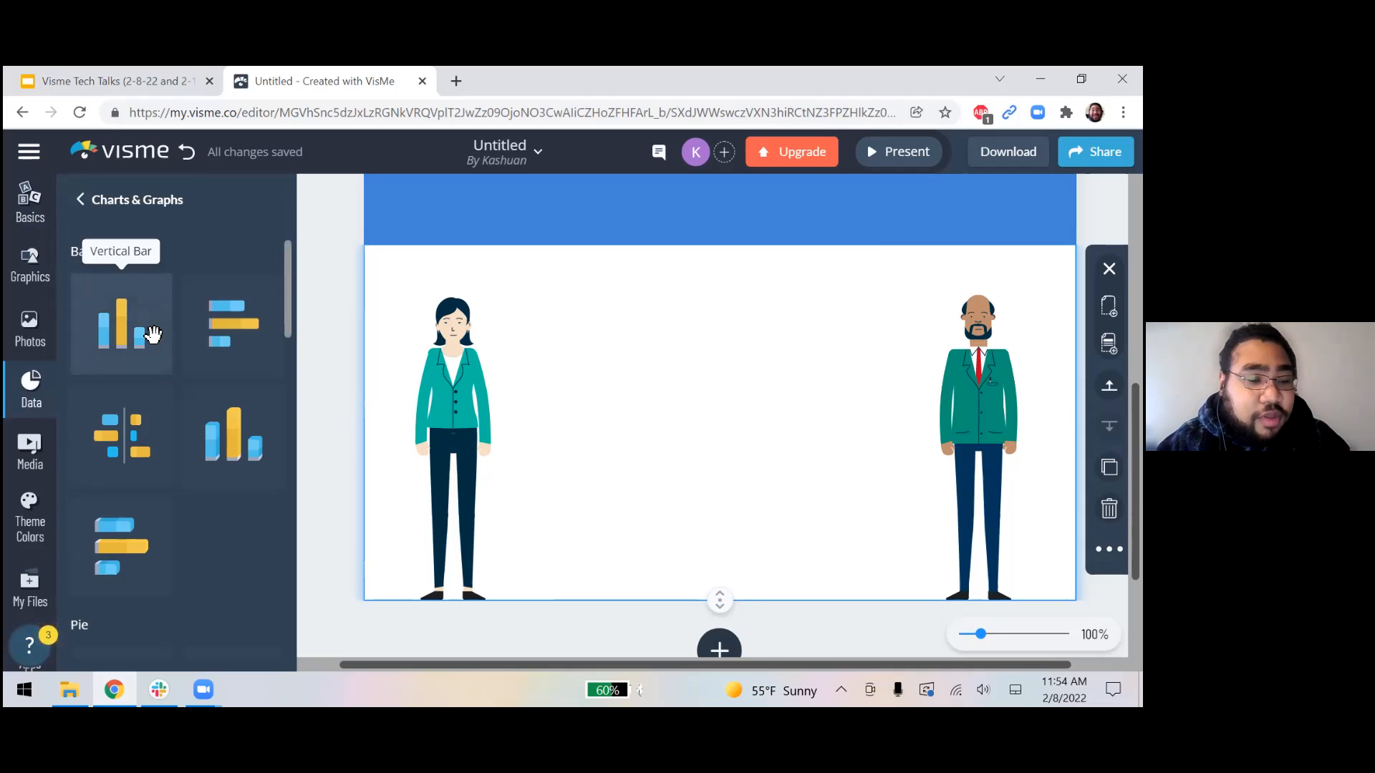
scroll(221, 426, down, 6)
scroll(227, 423, down, 10)
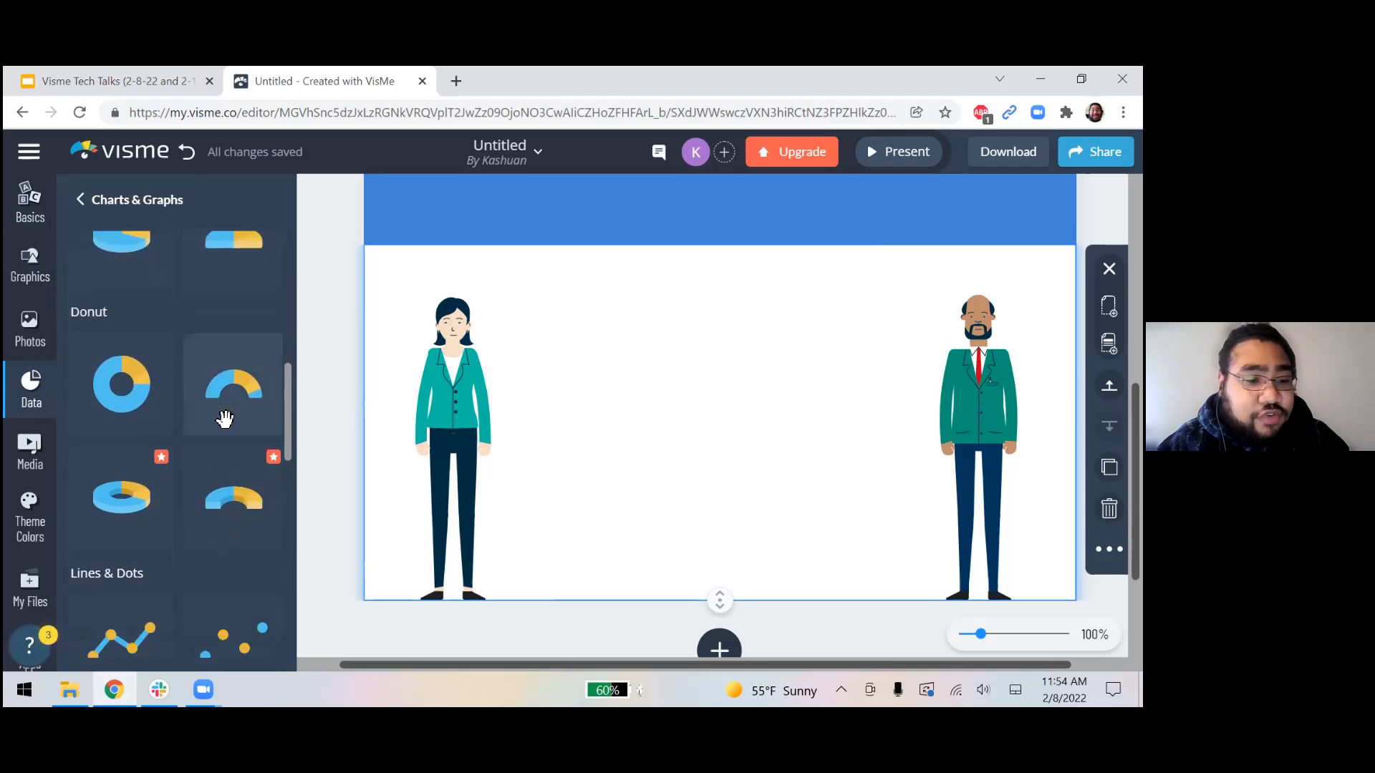
scroll(225, 419, down, 2)
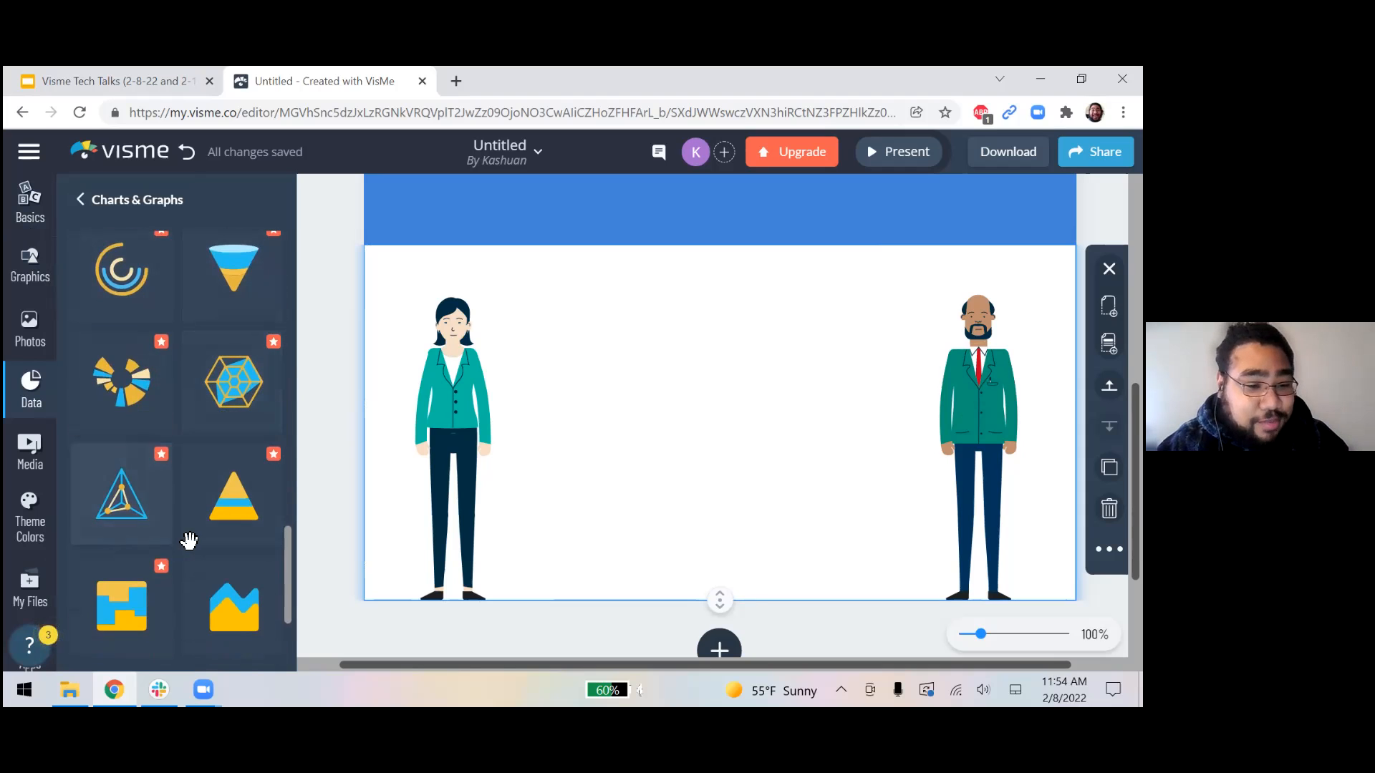
scroll(181, 569, up, 6)
scroll(185, 552, up, 12)
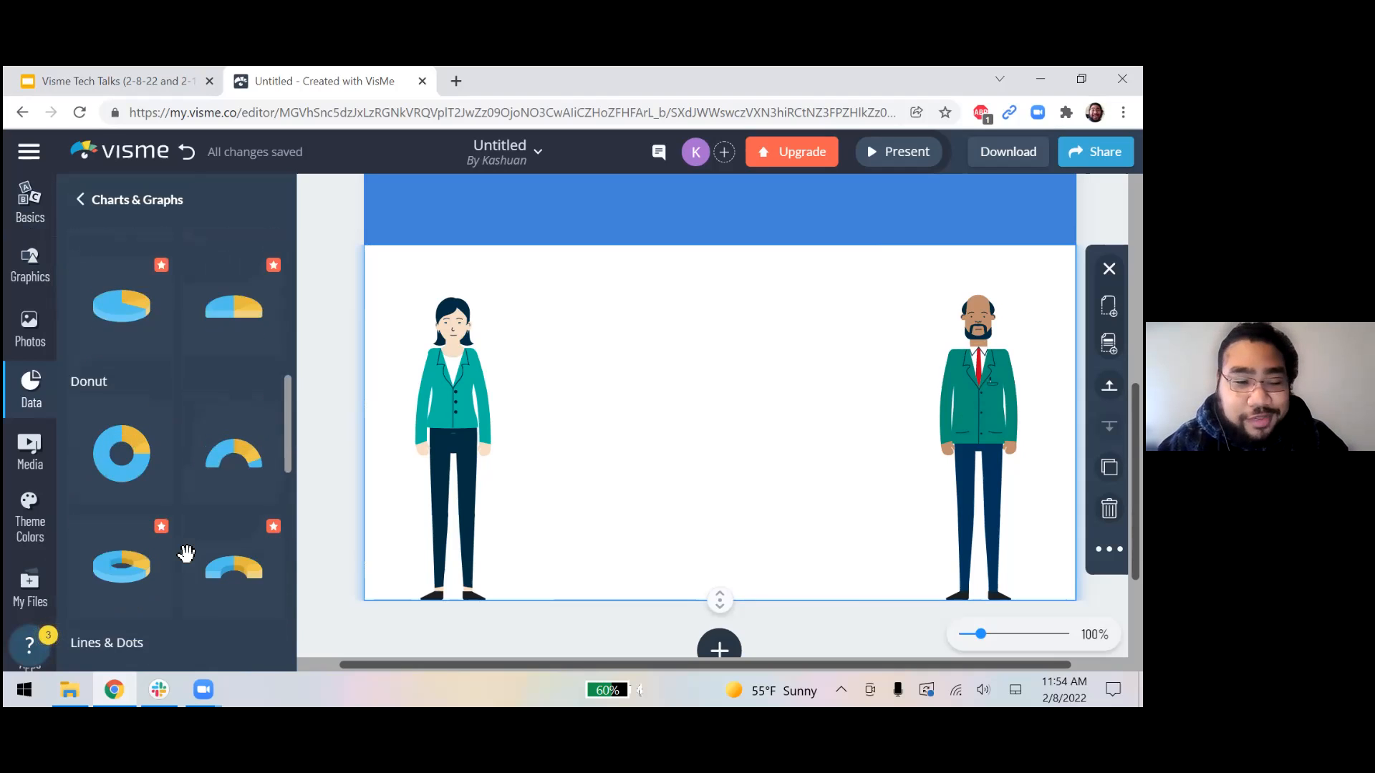
scroll(215, 494, up, 6)
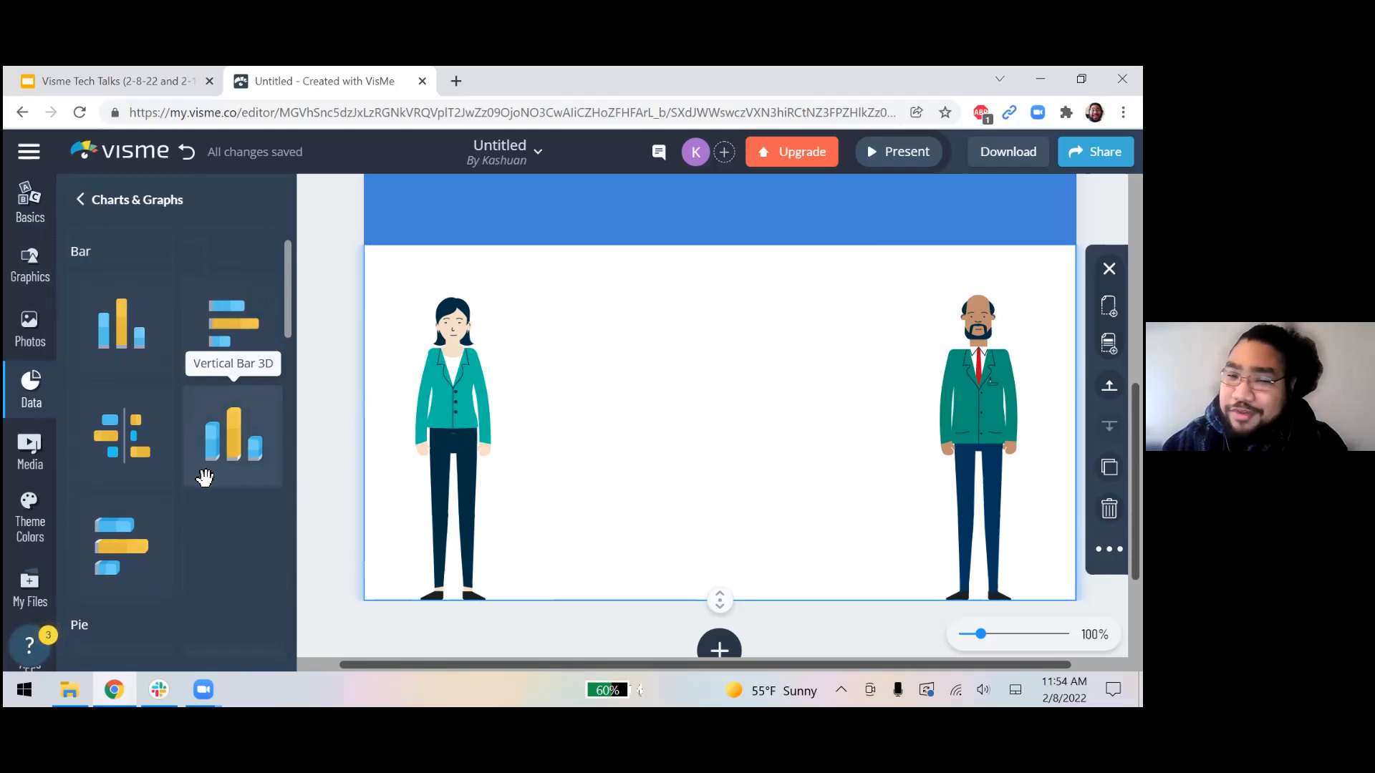
click(106, 324)
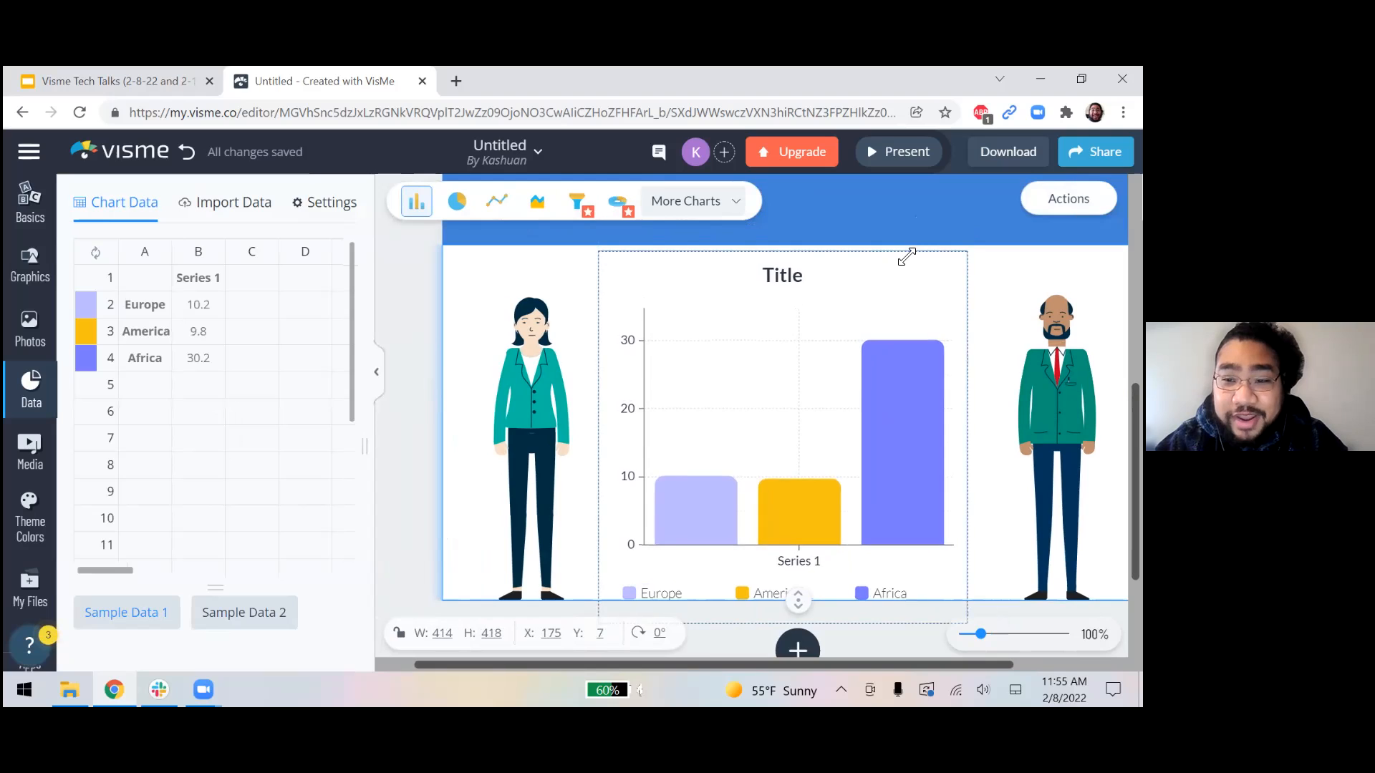
drag(860, 258, 872, 259)
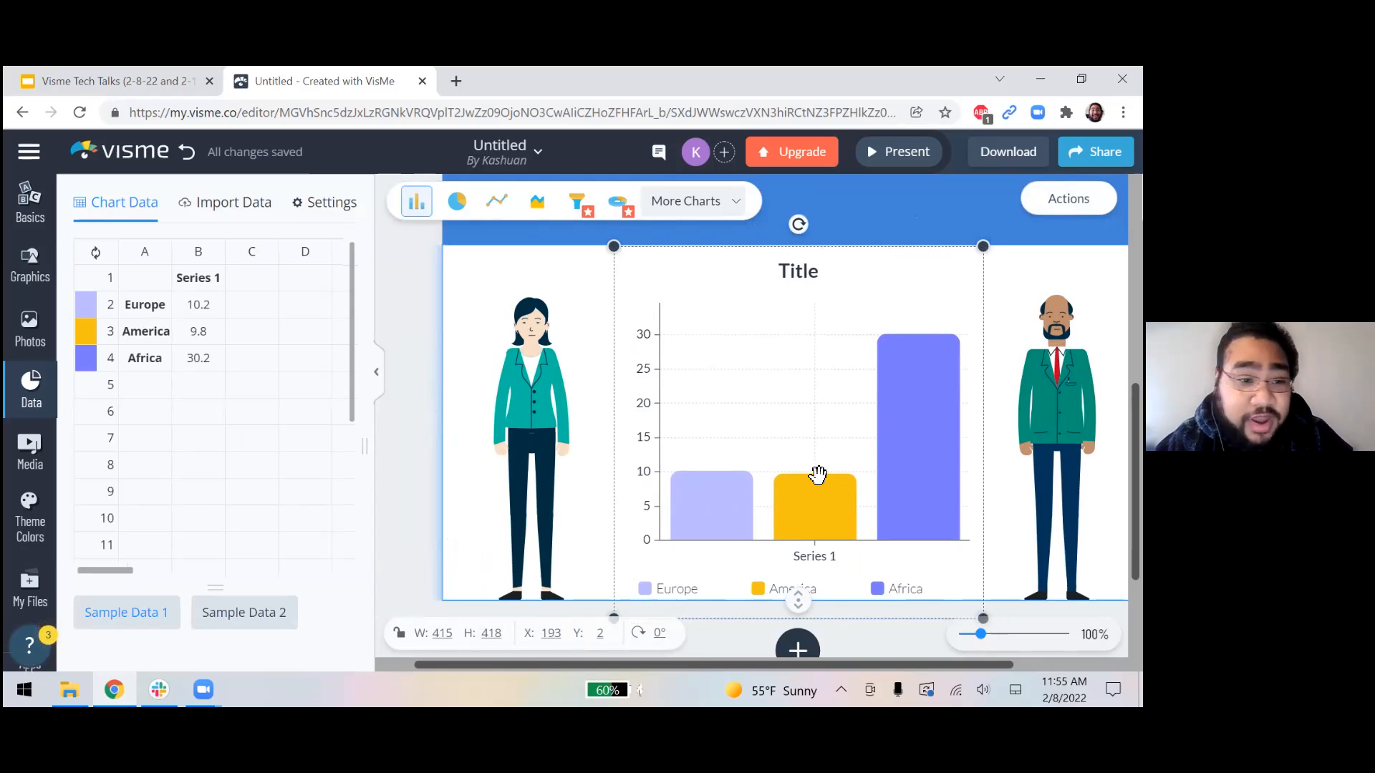
Step: Set the chart's Series 1 value for Africa to 20
click(199, 361)
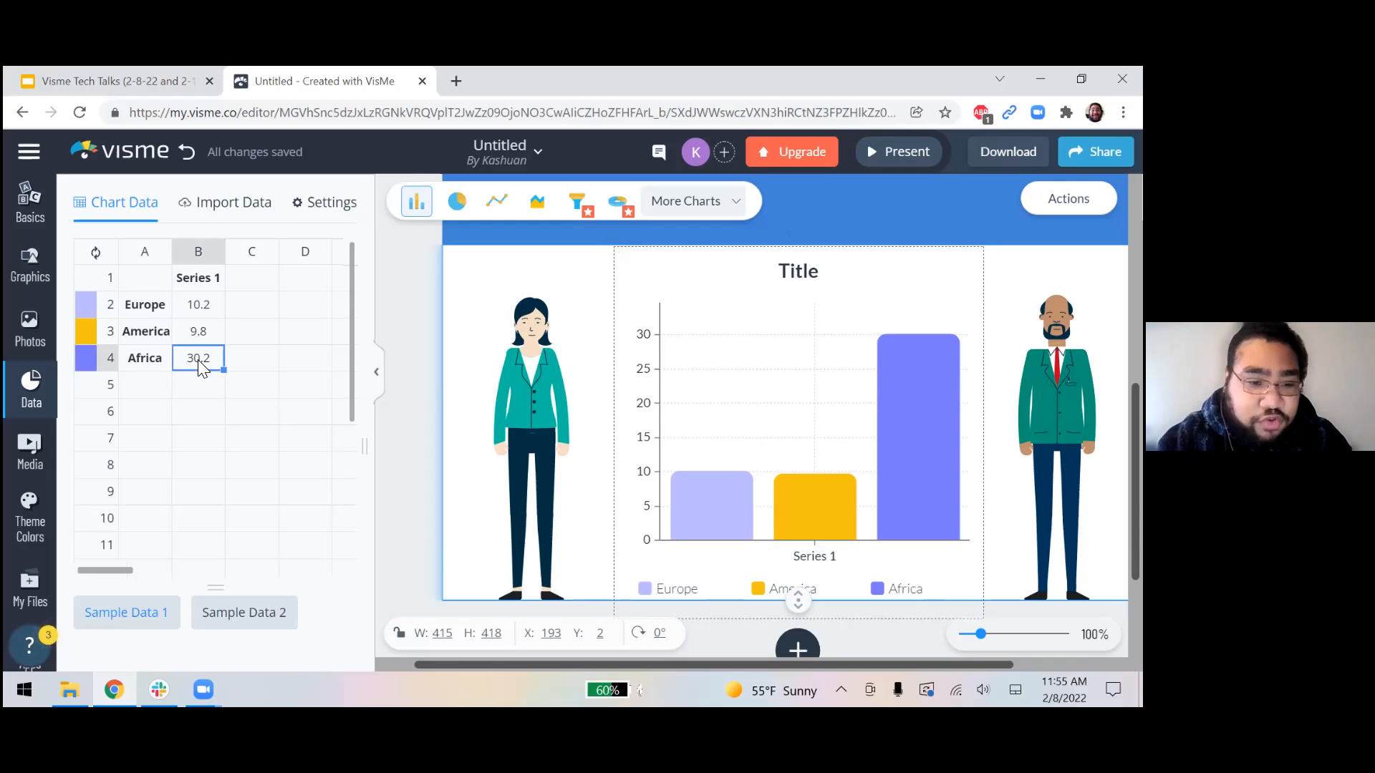
text(20)
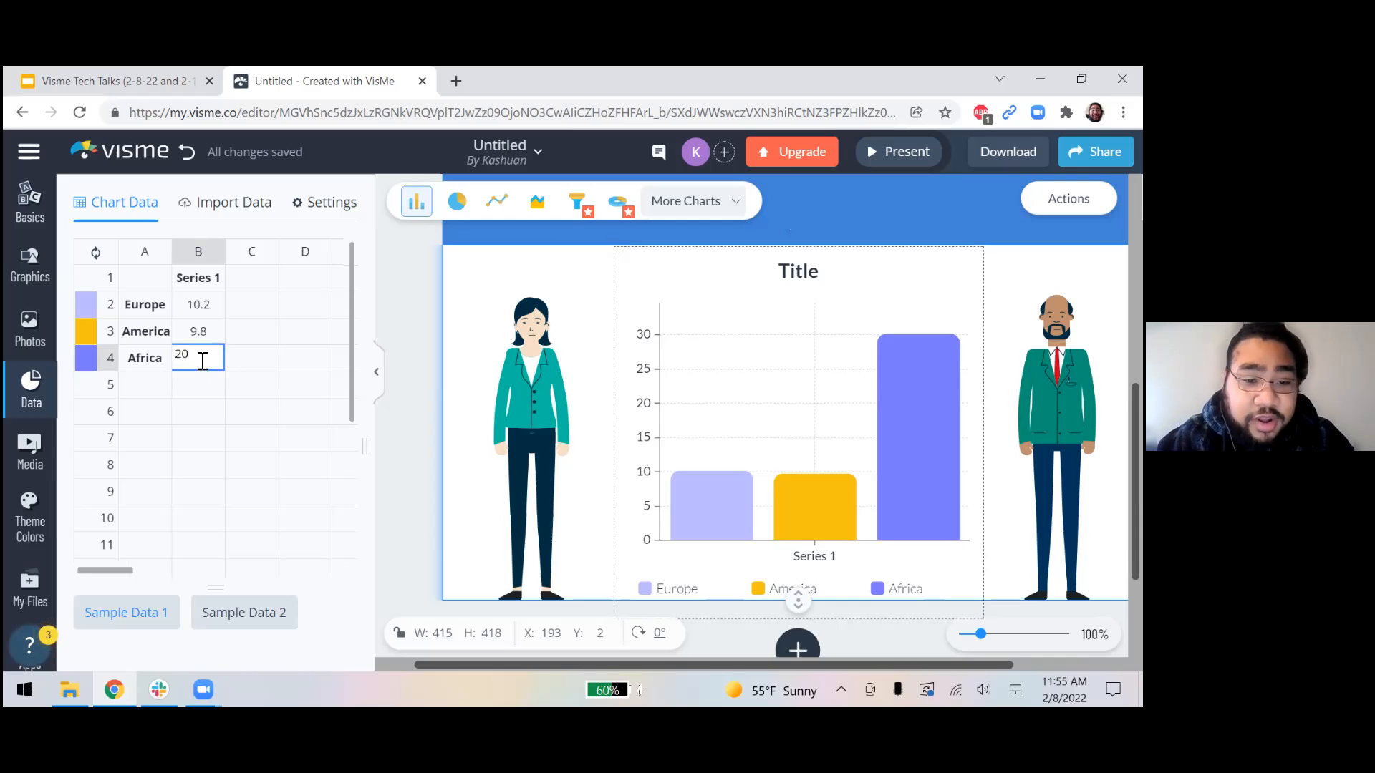
click(420, 334)
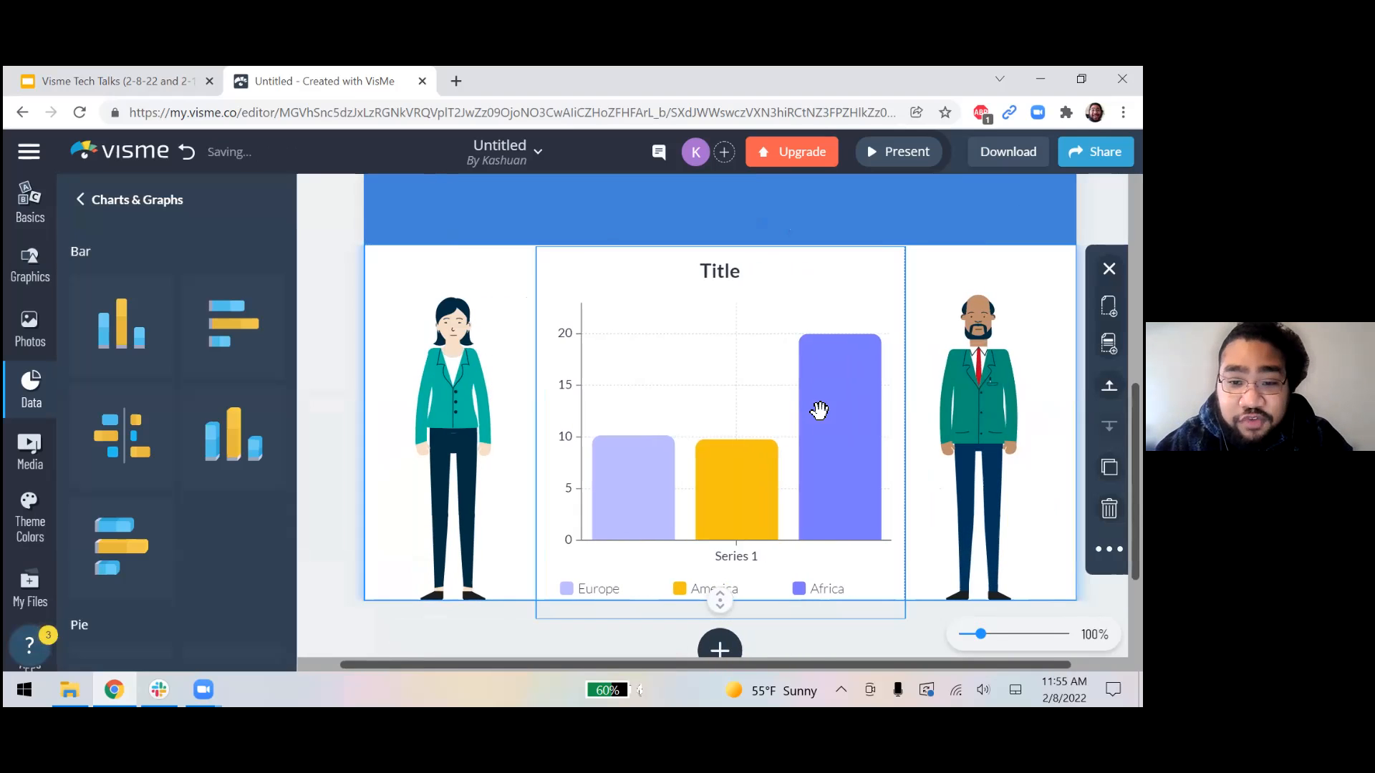
Step: Rename the chart's Africa category as Asia
click(841, 412)
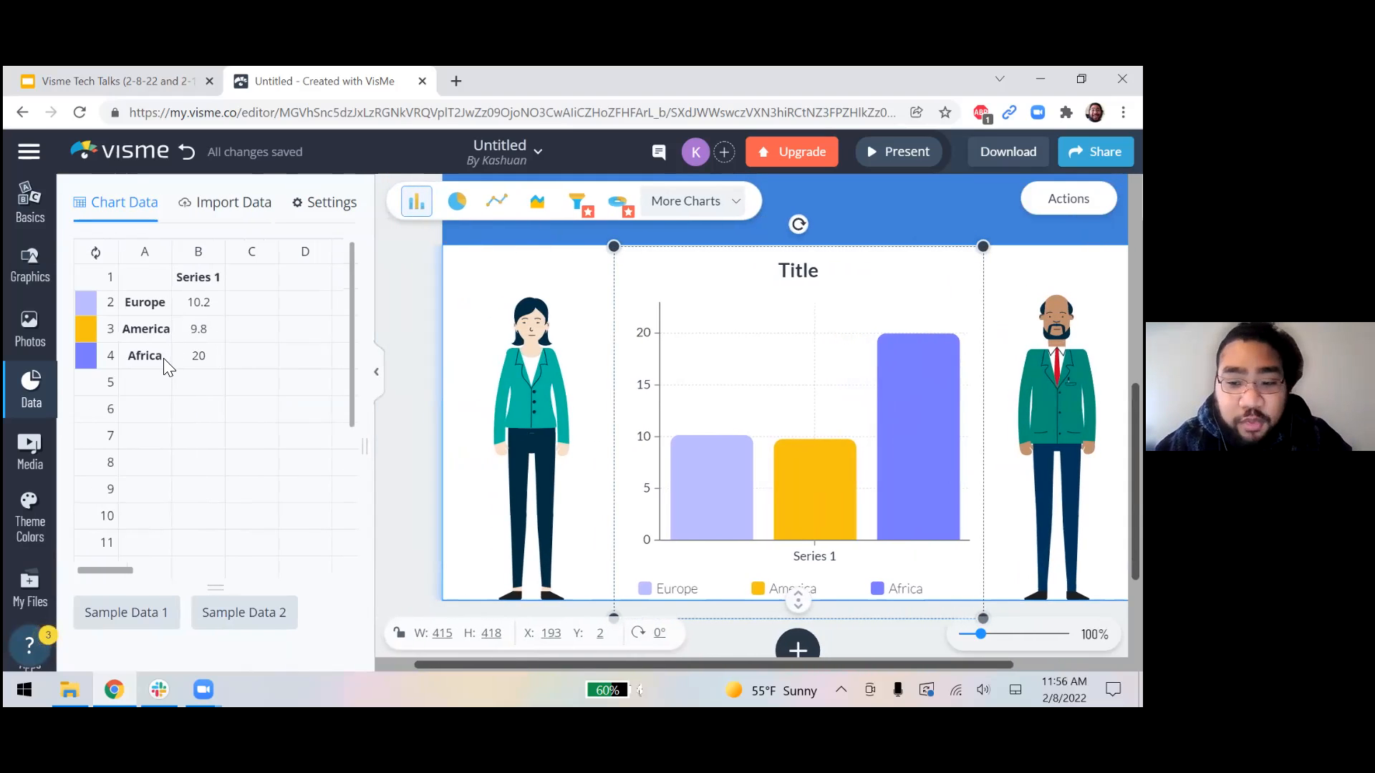
click(155, 354)
text(Asian)
key(BackSpace)
click(245, 358)
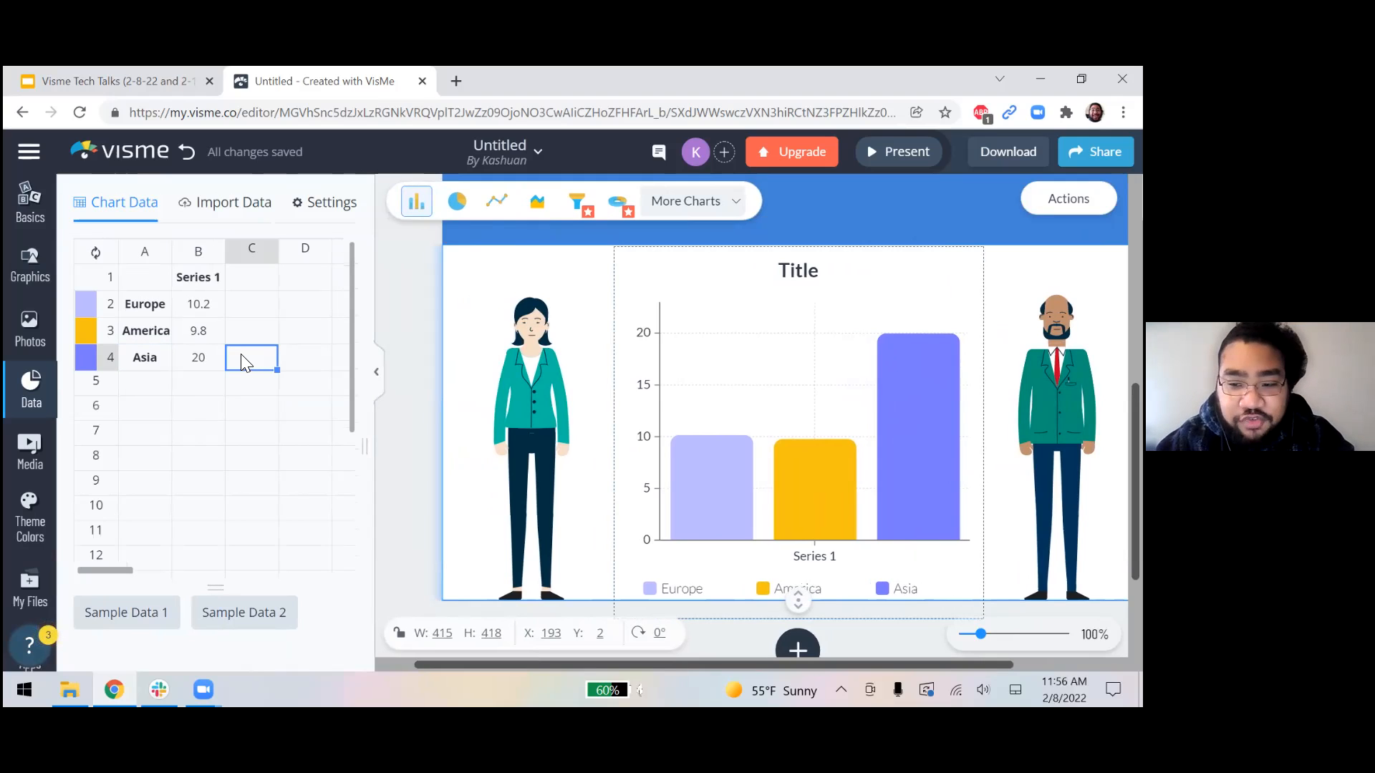
Step: Add a fourth category named Australia to the chart data with a Series 1 value of 50, and leave the chart editor
click(159, 393)
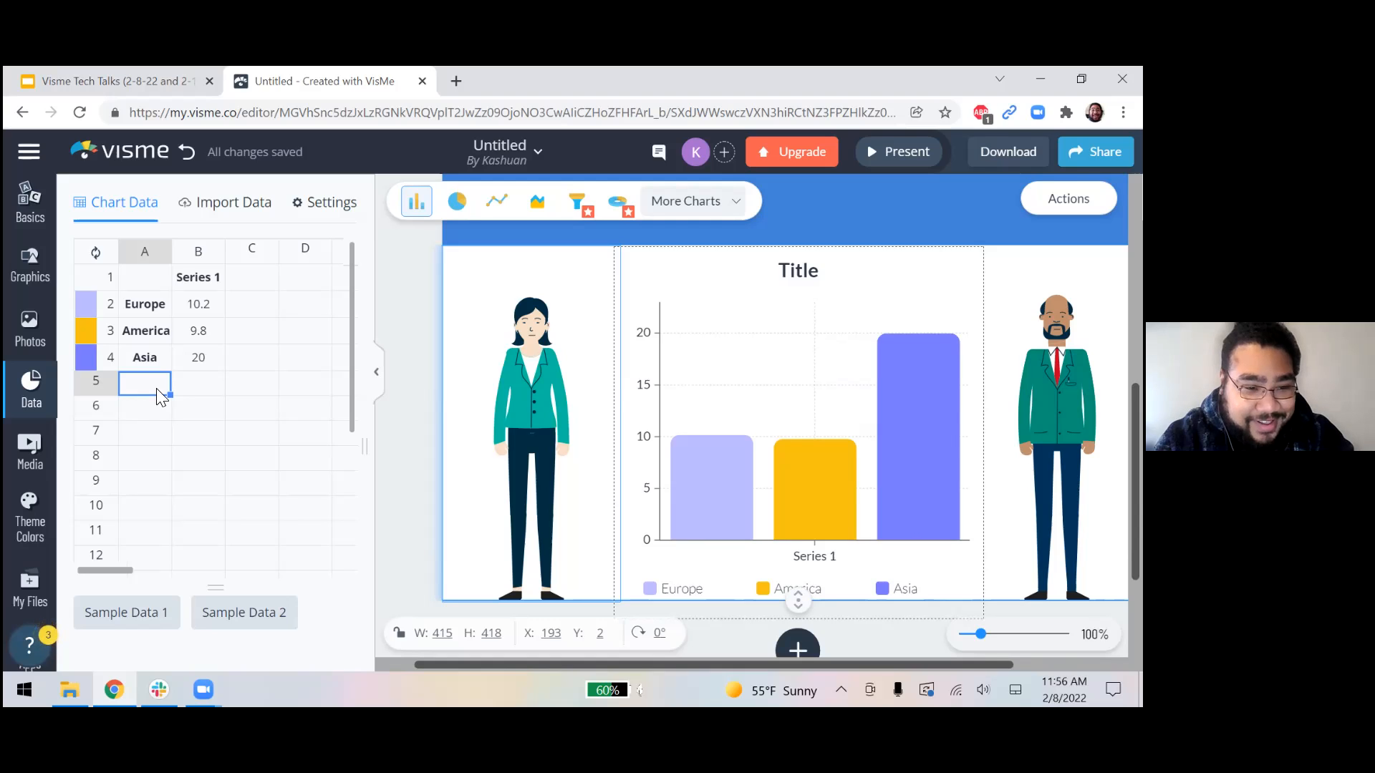
text(Aus)
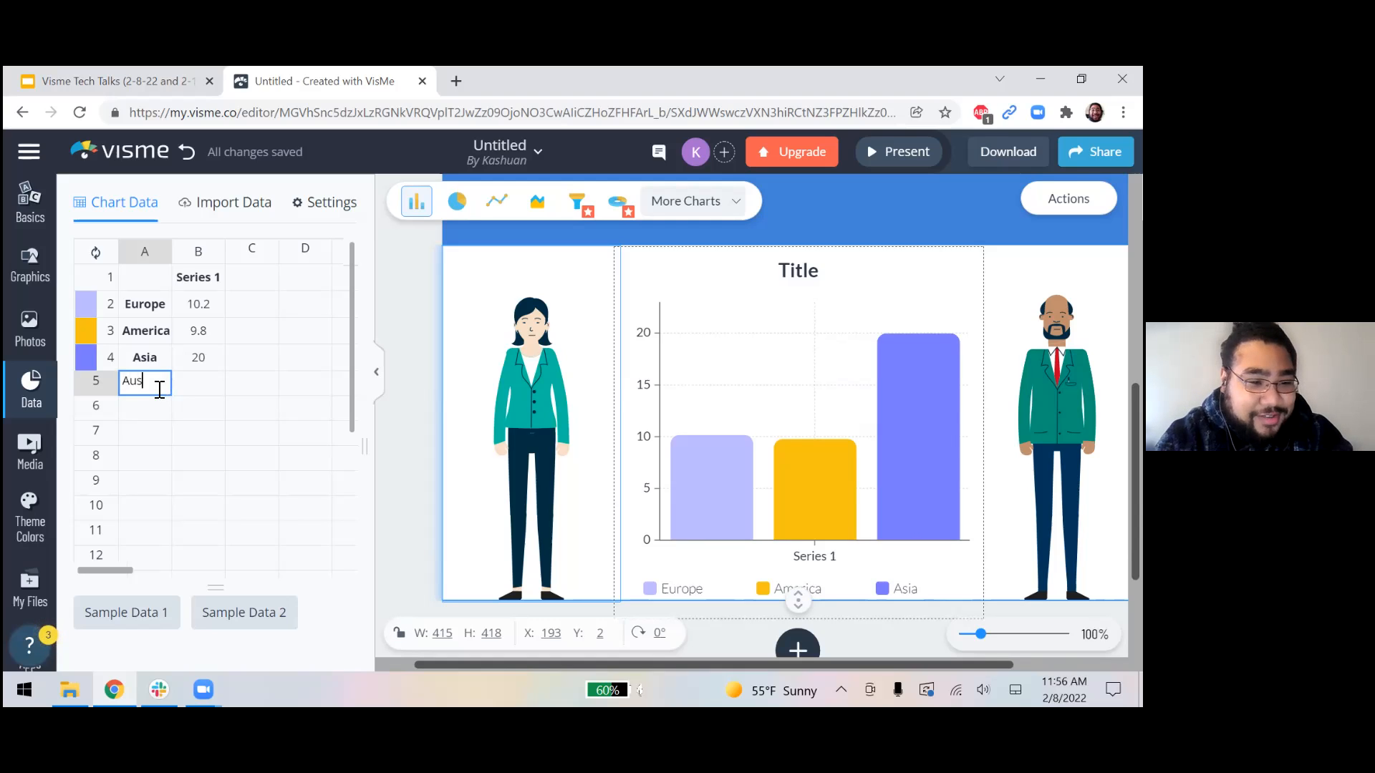
text(trialia)
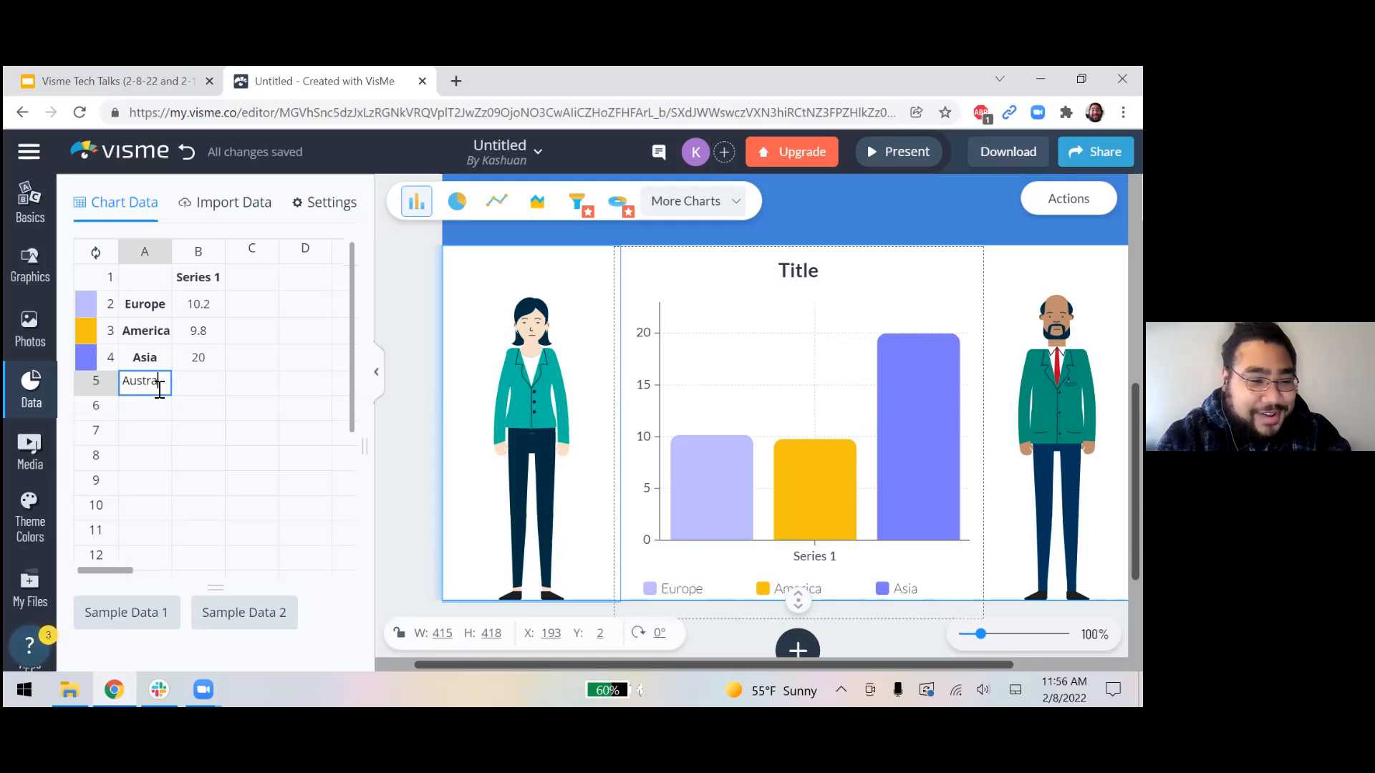
key(BackSpace)
key(BackSpace)
key(BackSpace)
key(BackSpace)
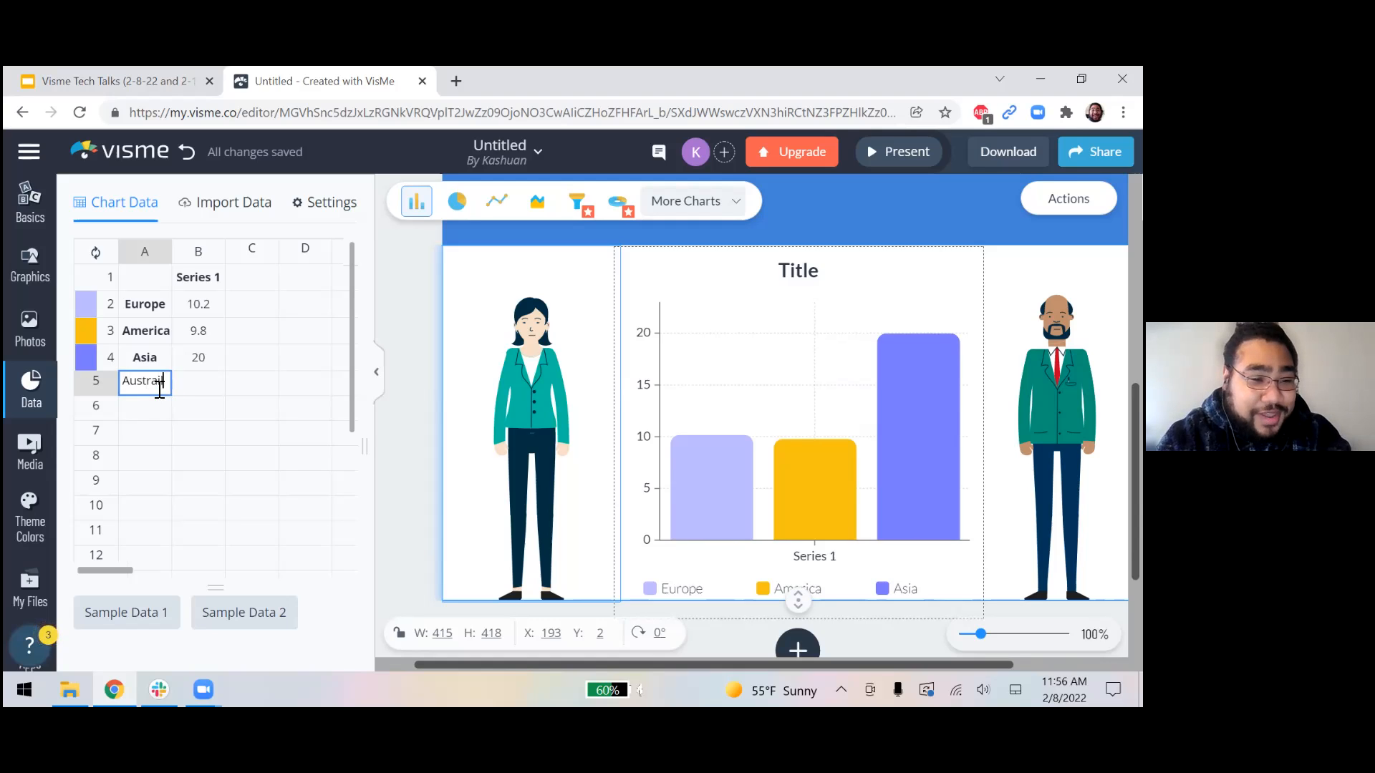
text(alia)
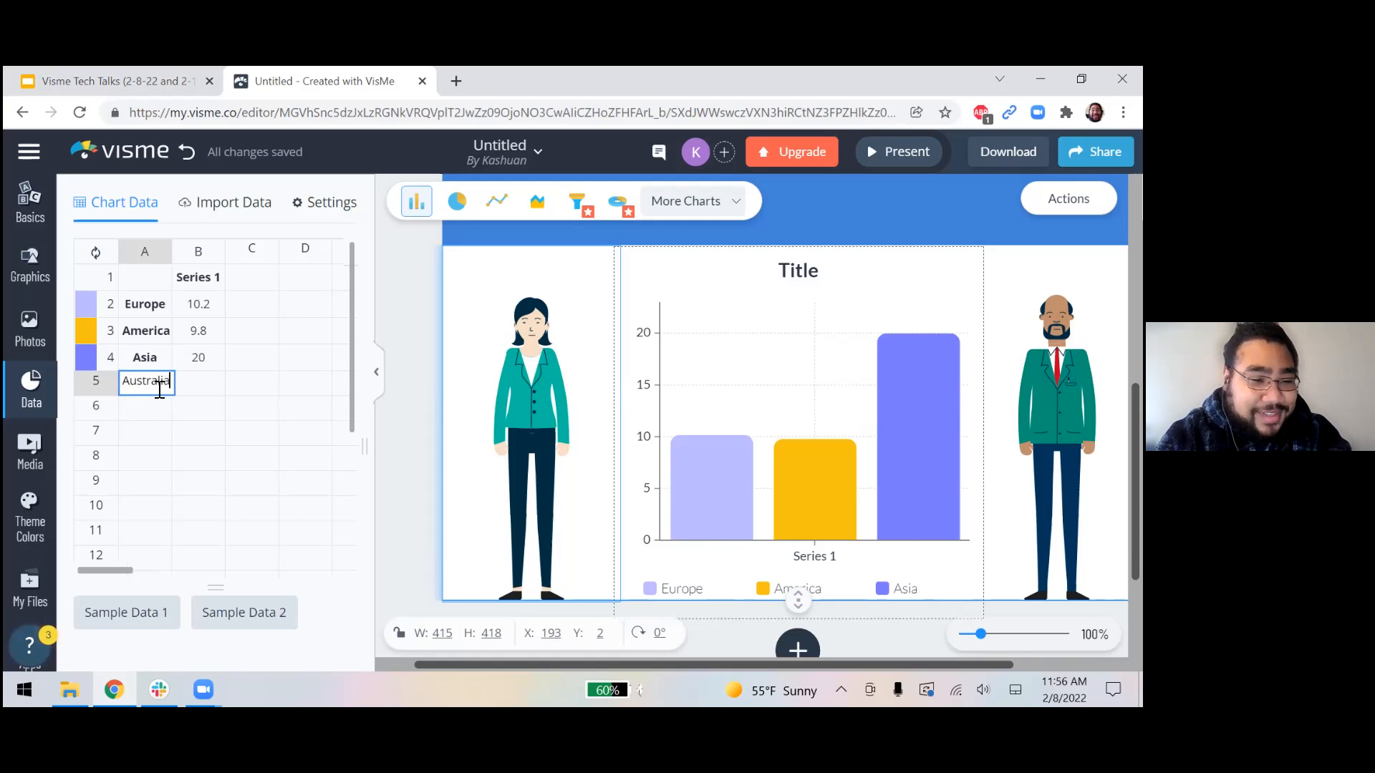
click(186, 388)
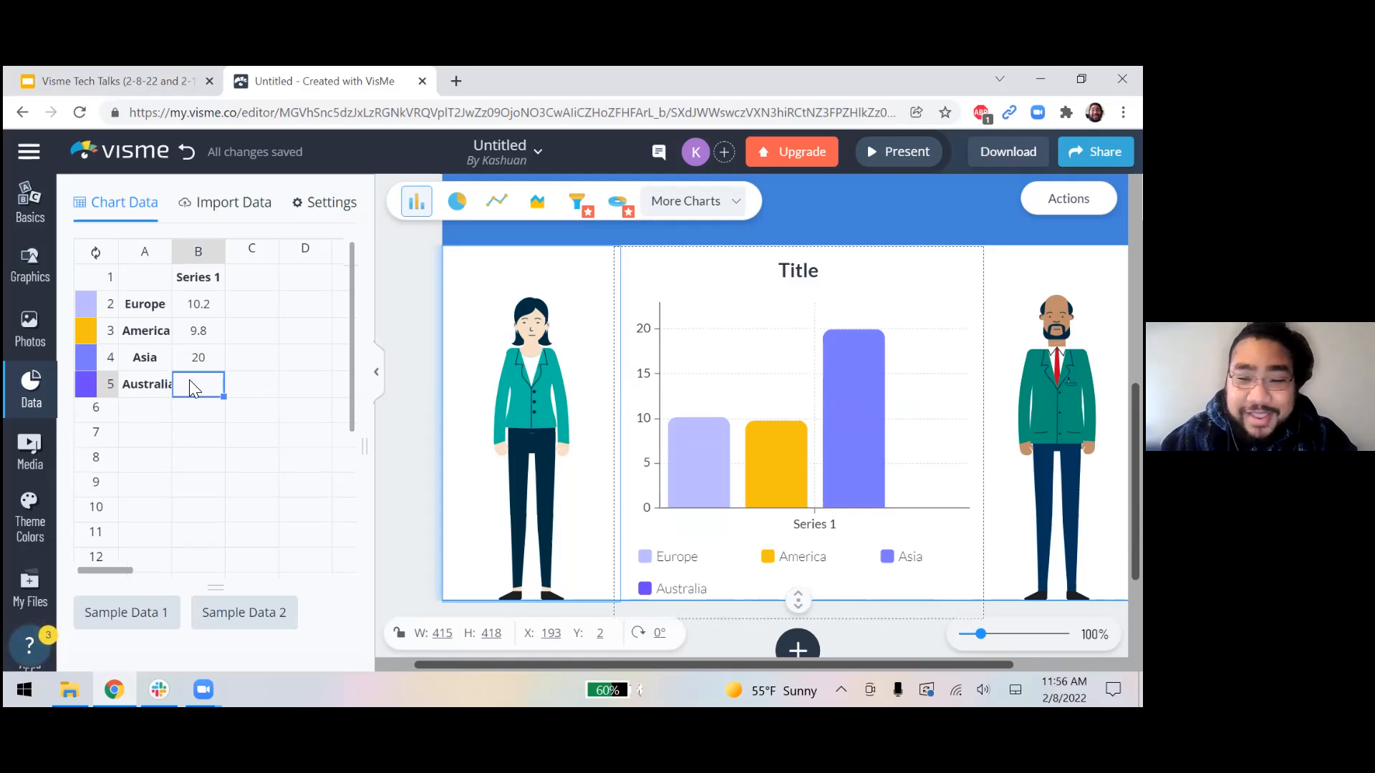
text(50)
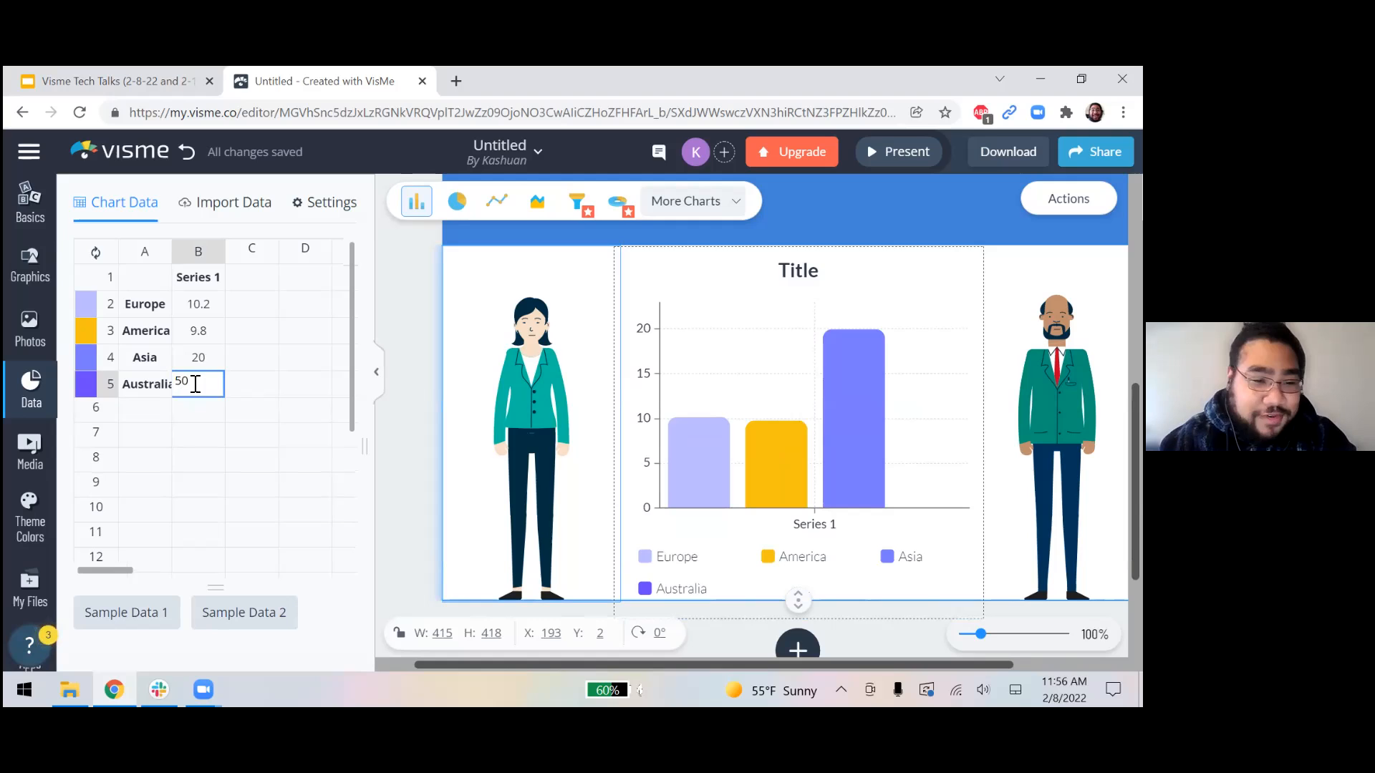
click(249, 388)
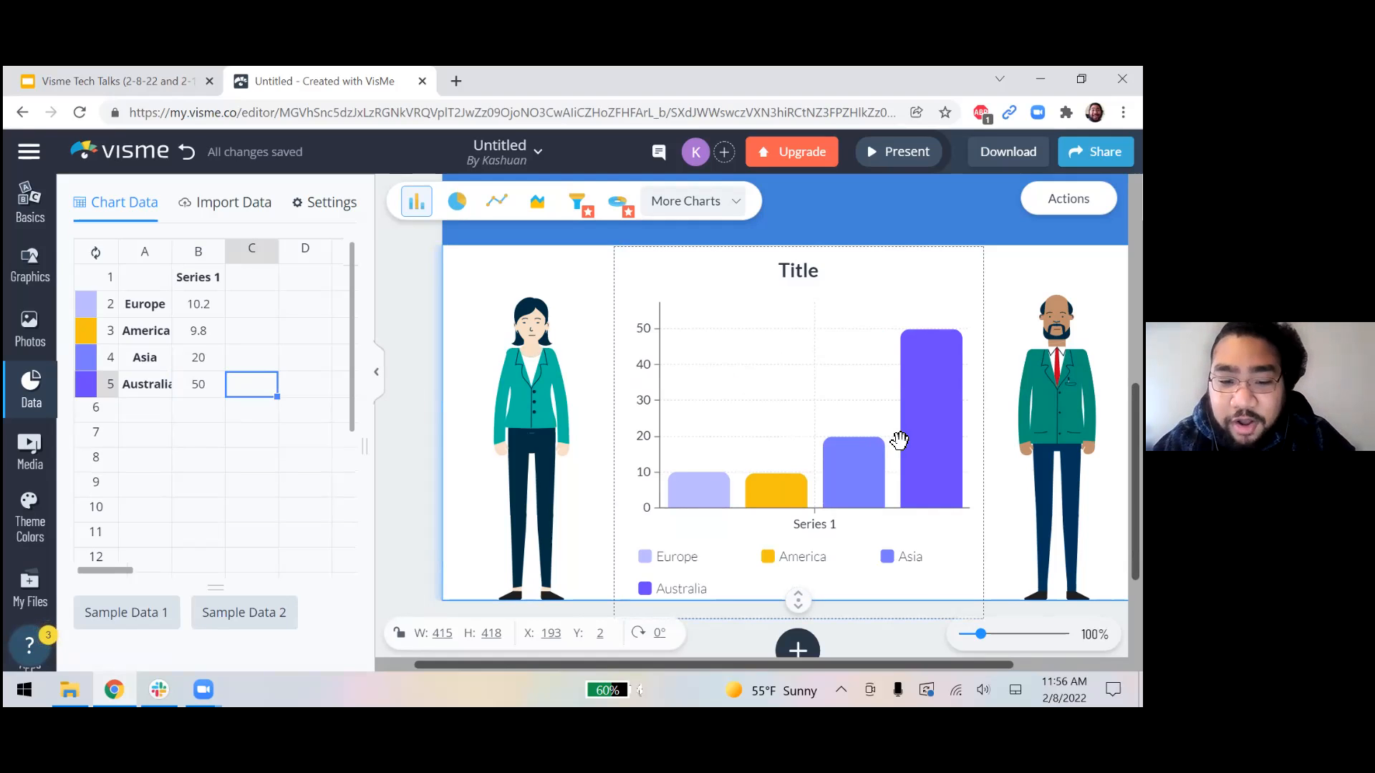
click(421, 432)
click(434, 434)
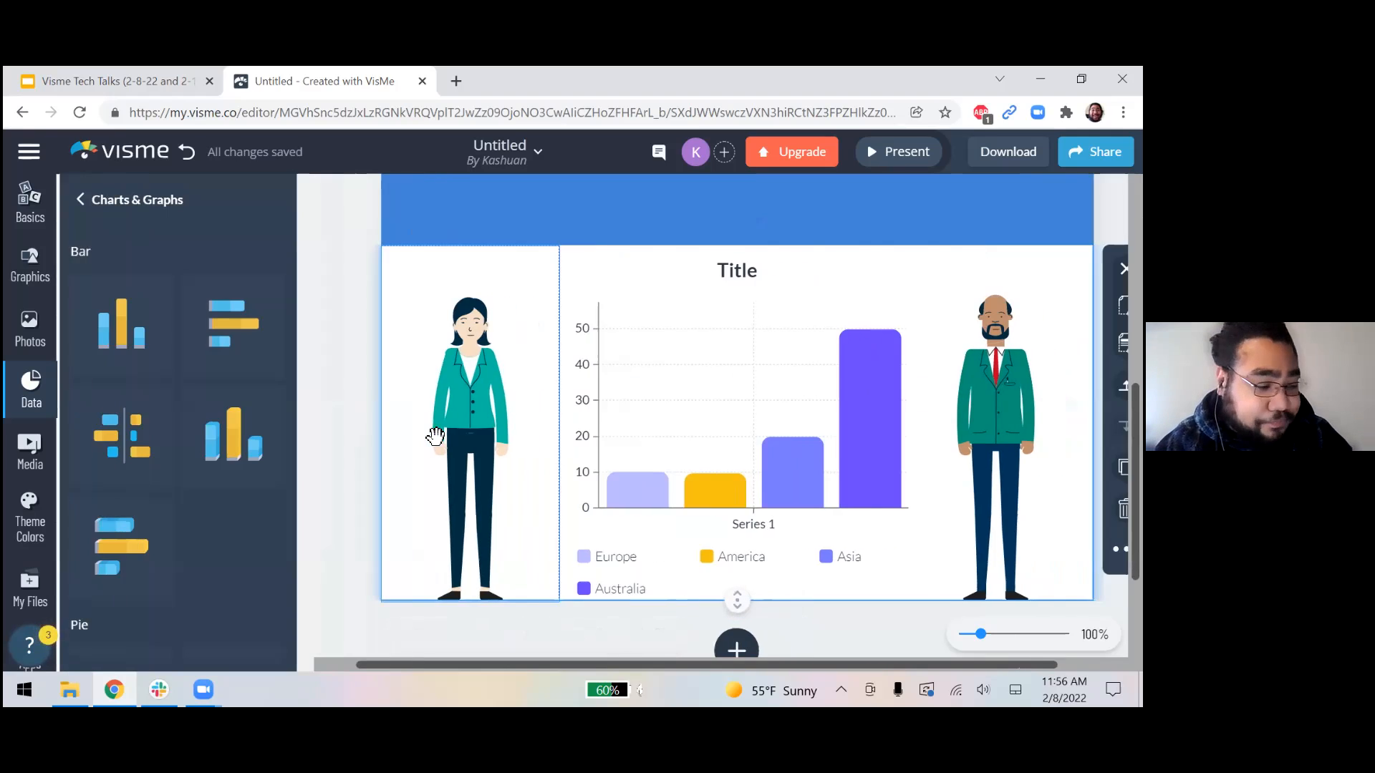